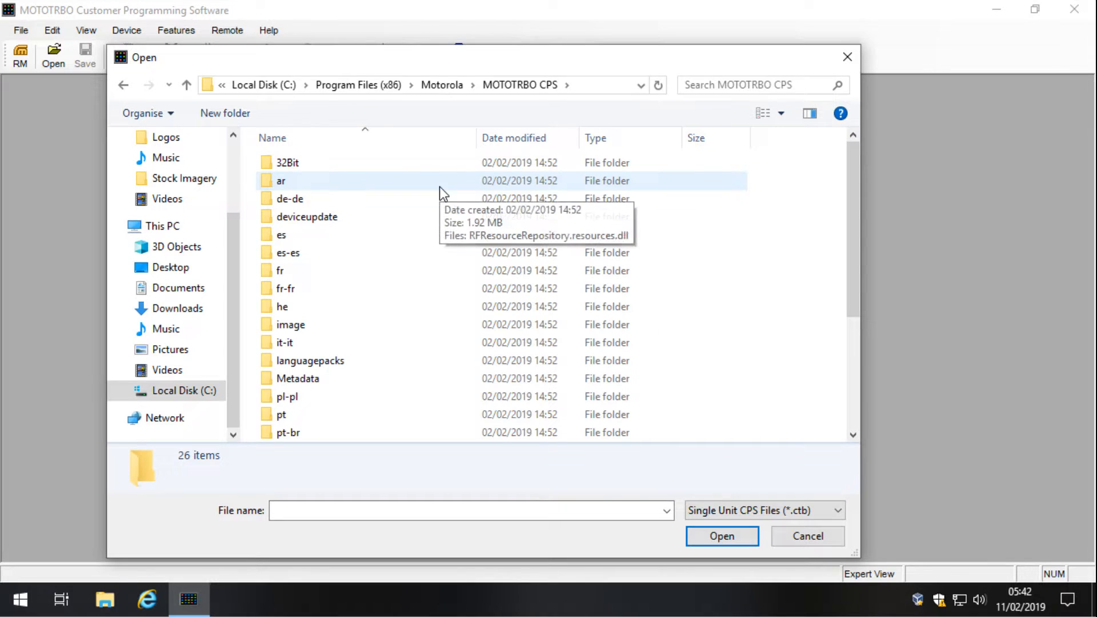
# Step: Open the Sample_DP1400 codeplug from the MOTOTRBO CPS samples folder and maximize its window
pyautogui.scroll(-2, 369, 289)
pyautogui.scroll(-2, 366, 288)
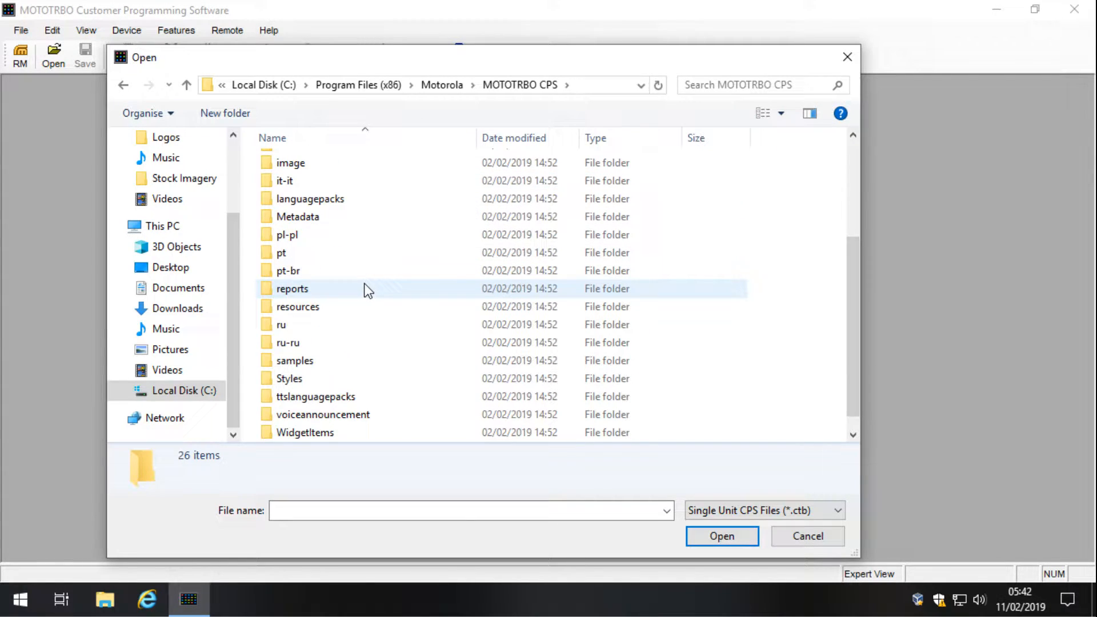
pyautogui.doubleClick(341, 347)
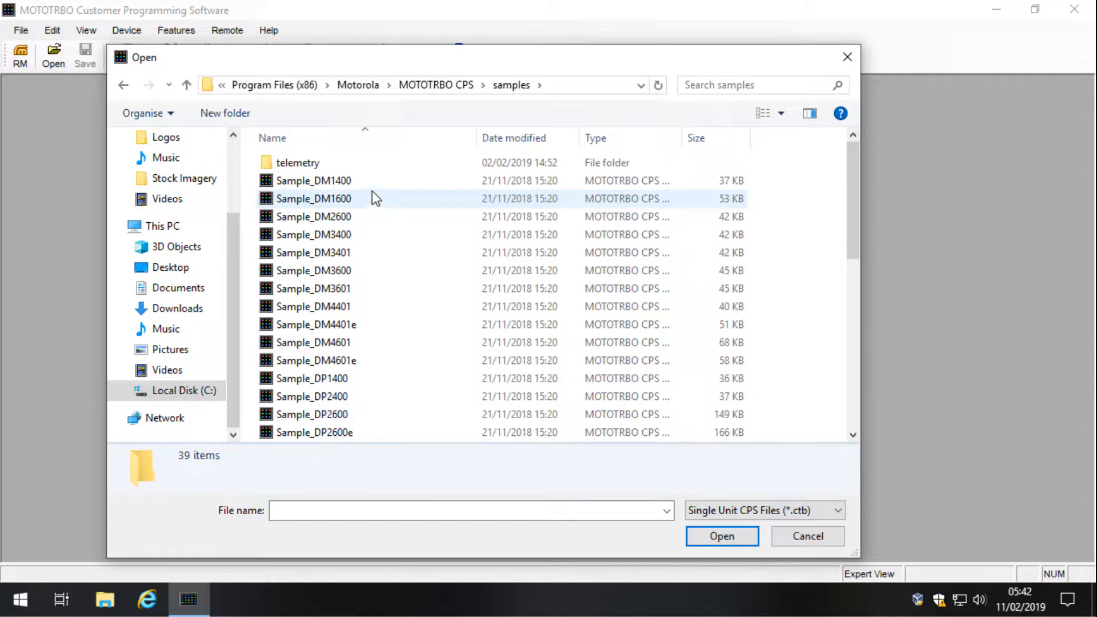
pyautogui.scroll(-2, 408, 323)
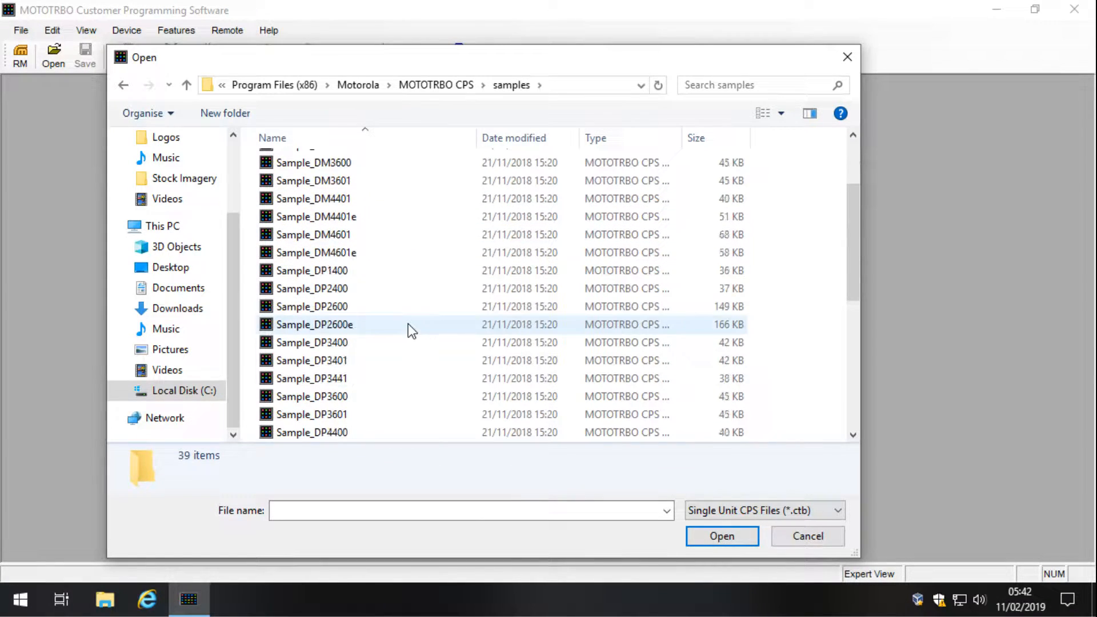
pyautogui.click(343, 271)
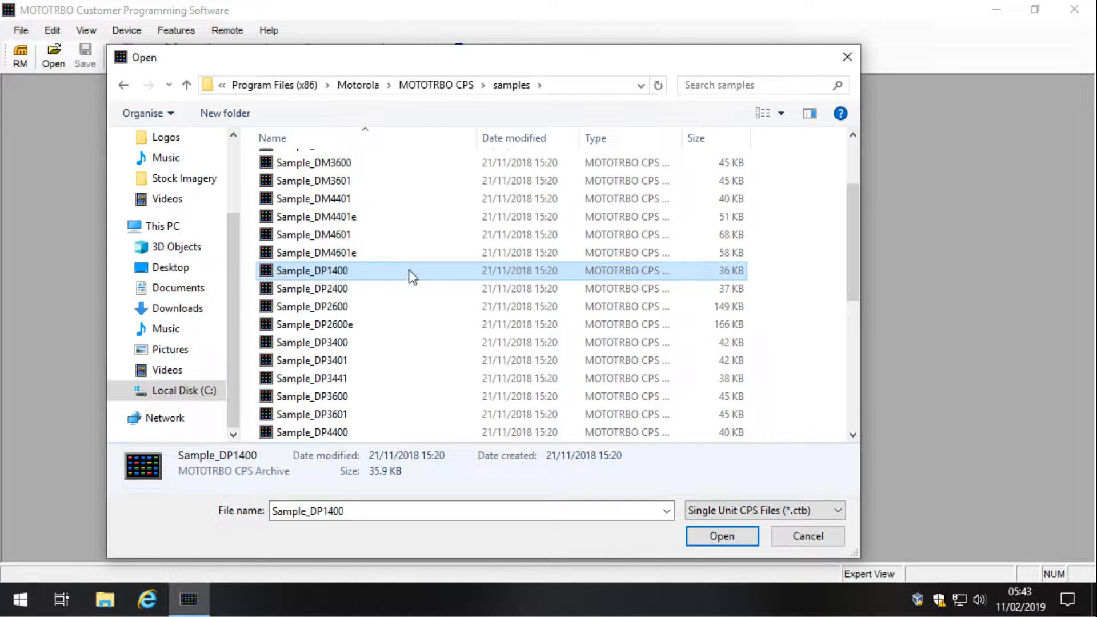
pyautogui.click(726, 536)
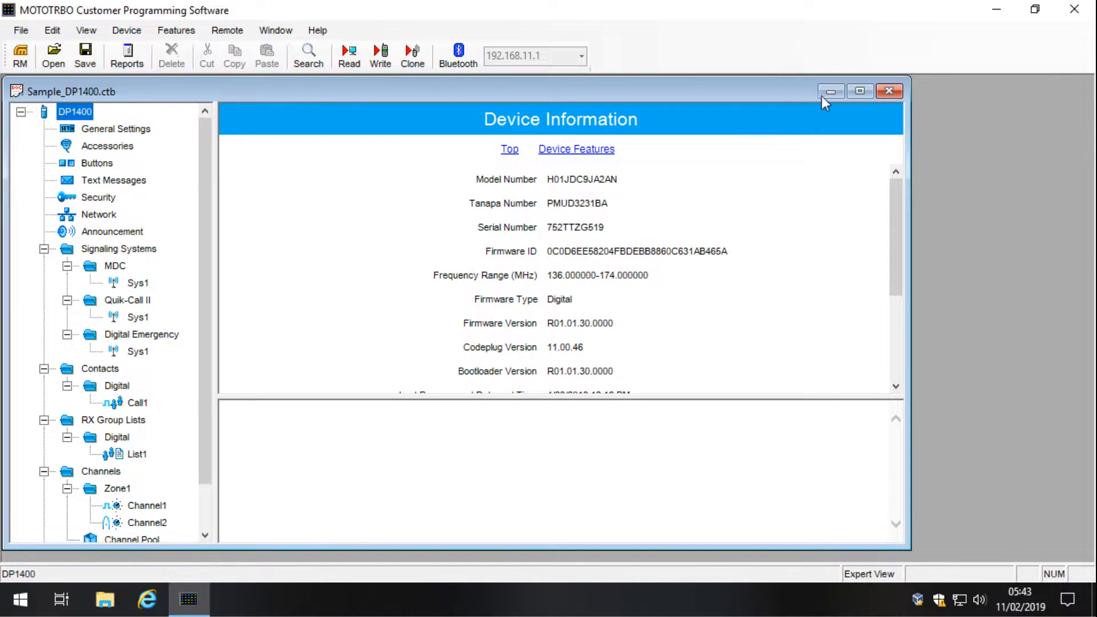
pyautogui.click(860, 91)
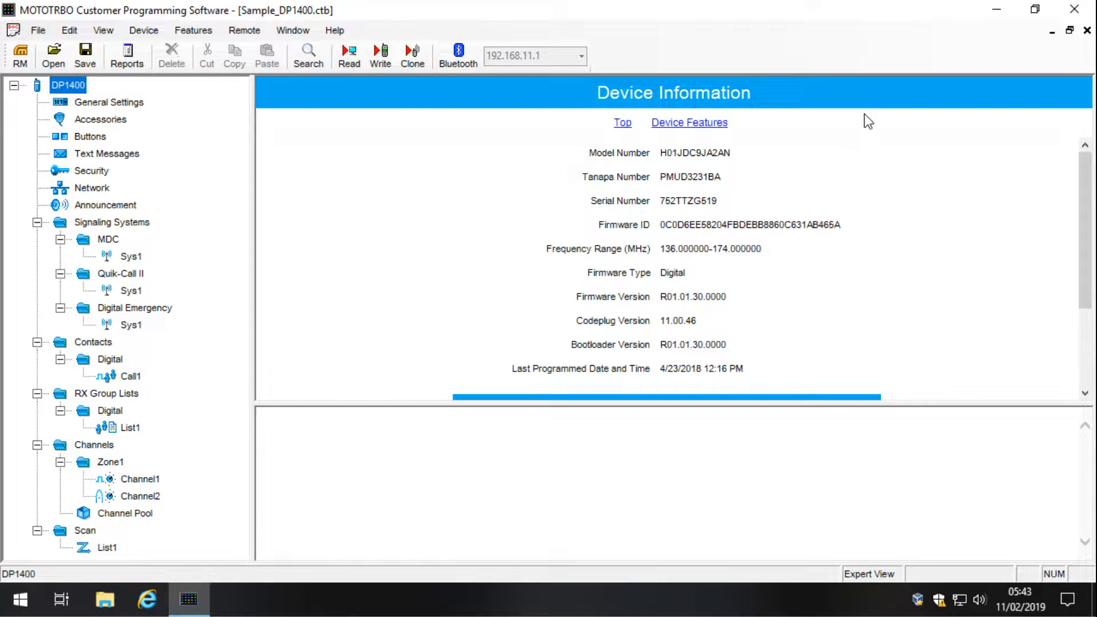
# Step: Examine the radio's frequency range in the device information and compare the settings of Channel1 and Channel2
pyautogui.moveTo(660, 249); pyautogui.dragTo(761, 248)
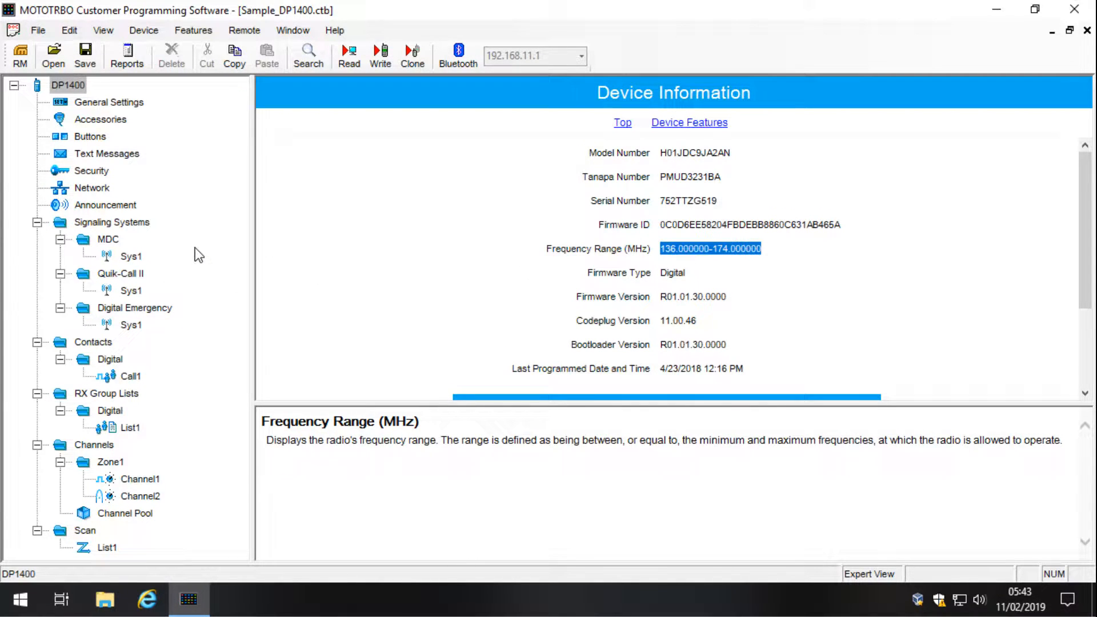
pyautogui.moveTo(253, 259); pyautogui.dragTo(240, 259)
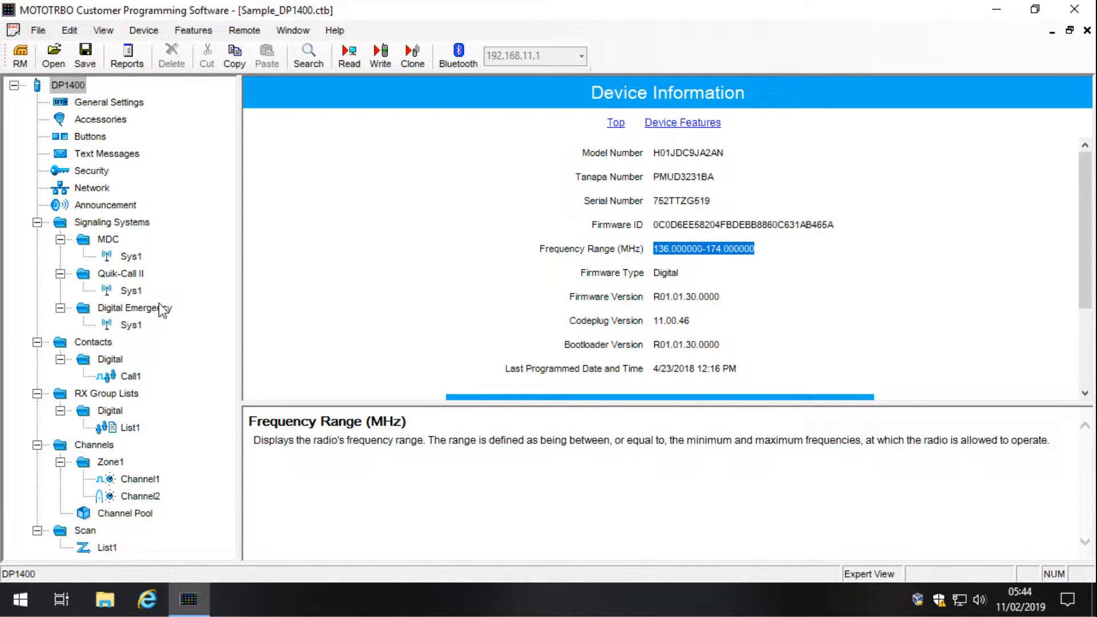
pyautogui.click(142, 493)
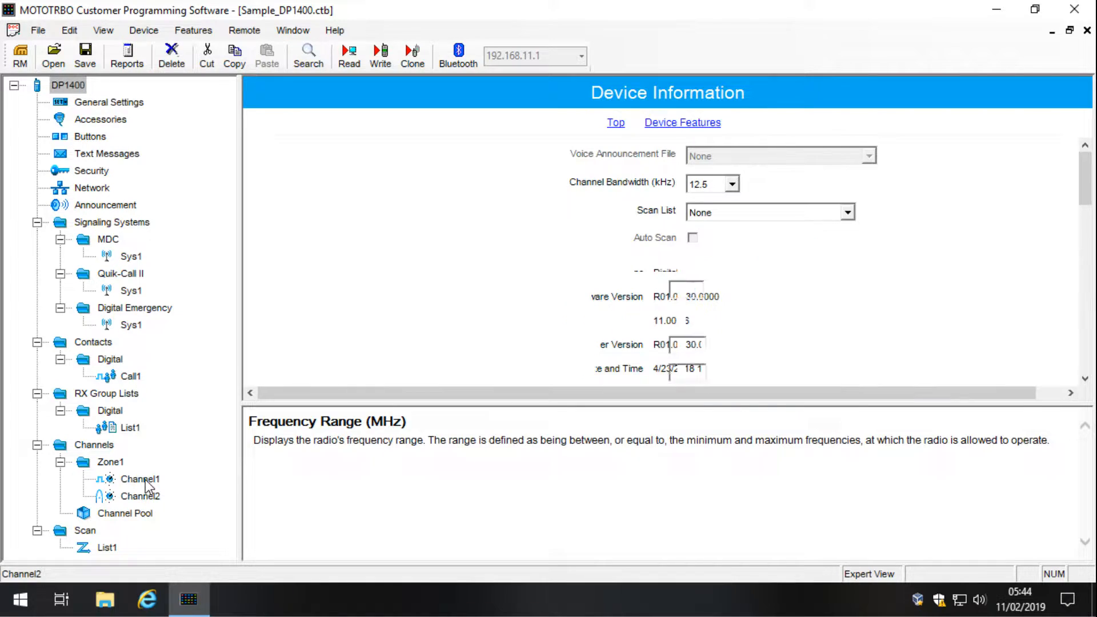
pyautogui.click(144, 481)
pyautogui.click(146, 497)
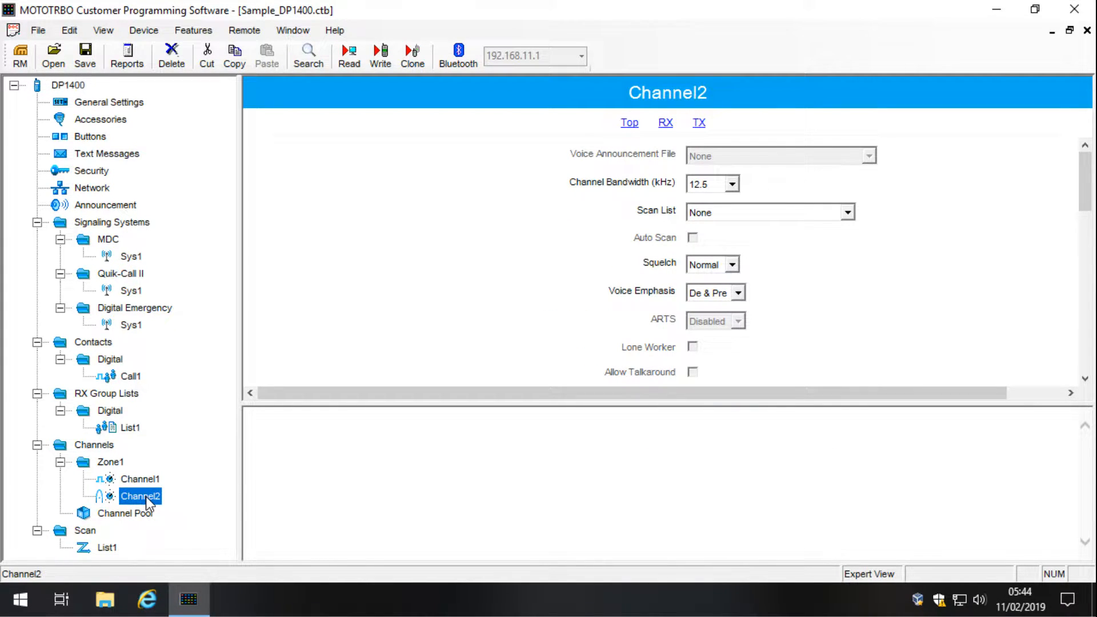
pyautogui.click(143, 481)
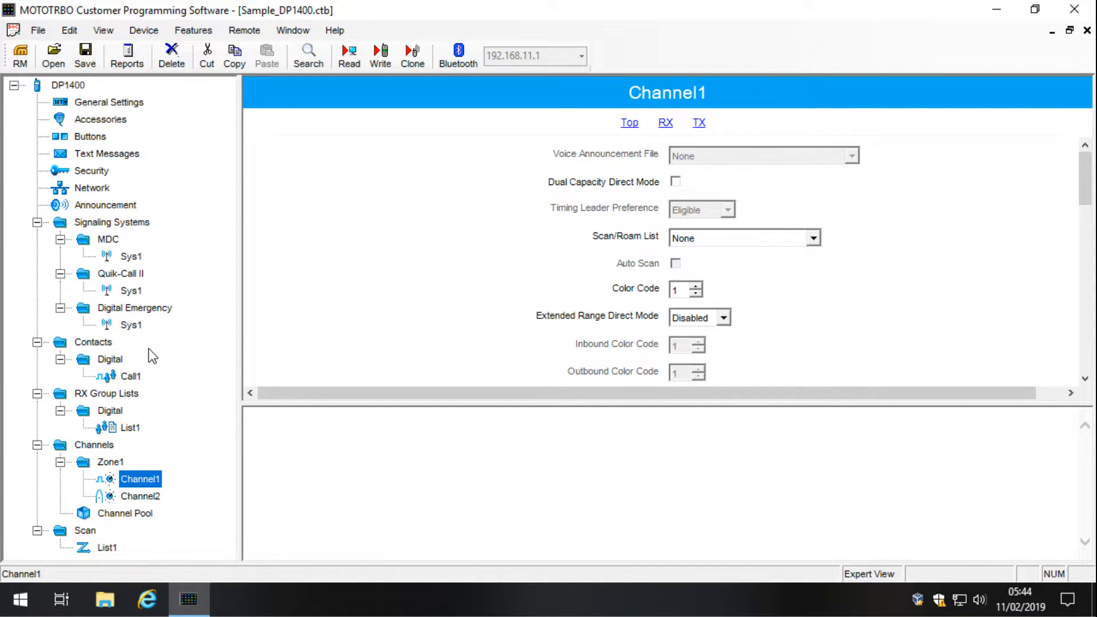
pyautogui.click(146, 497)
# Step: Collapse the Signaling Systems, Contacts, RX Group Lists, Channels and Scan branches of the codeplug tree
pyautogui.click(96, 446)
pyautogui.click(60, 461)
pyautogui.click(37, 223)
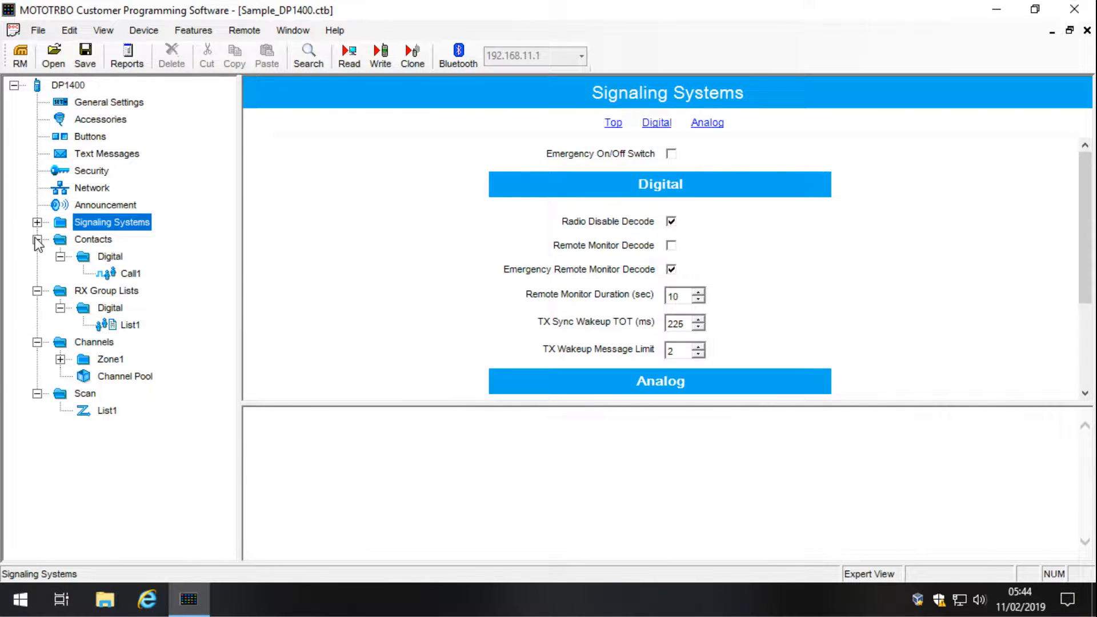
pyautogui.click(37, 240)
pyautogui.click(37, 256)
pyautogui.click(37, 274)
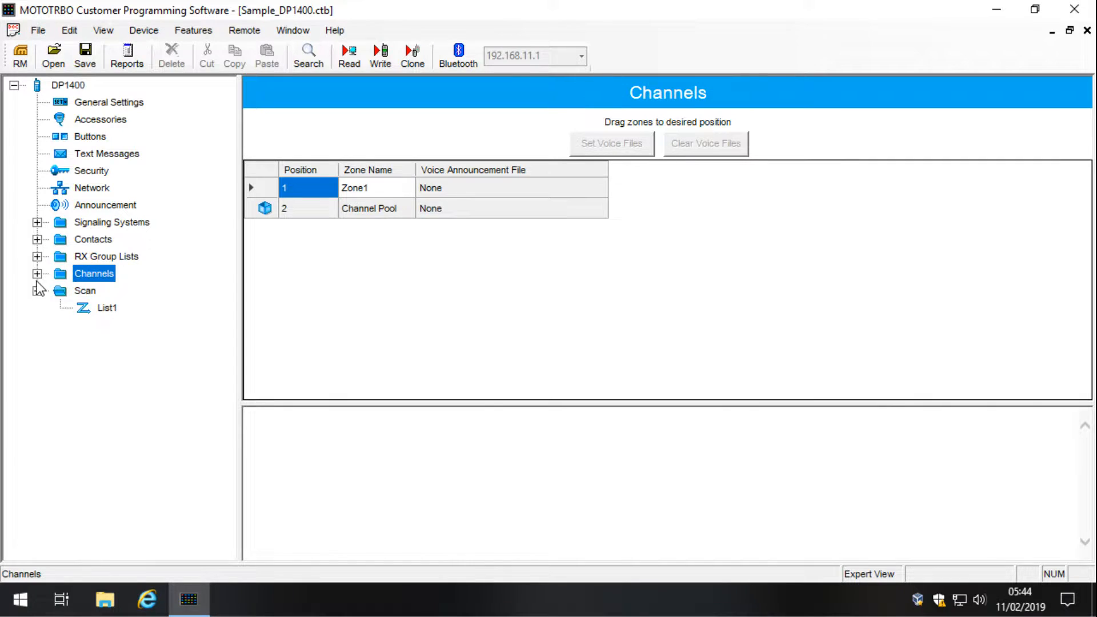
pyautogui.click(38, 274)
pyautogui.click(37, 274)
pyautogui.click(37, 291)
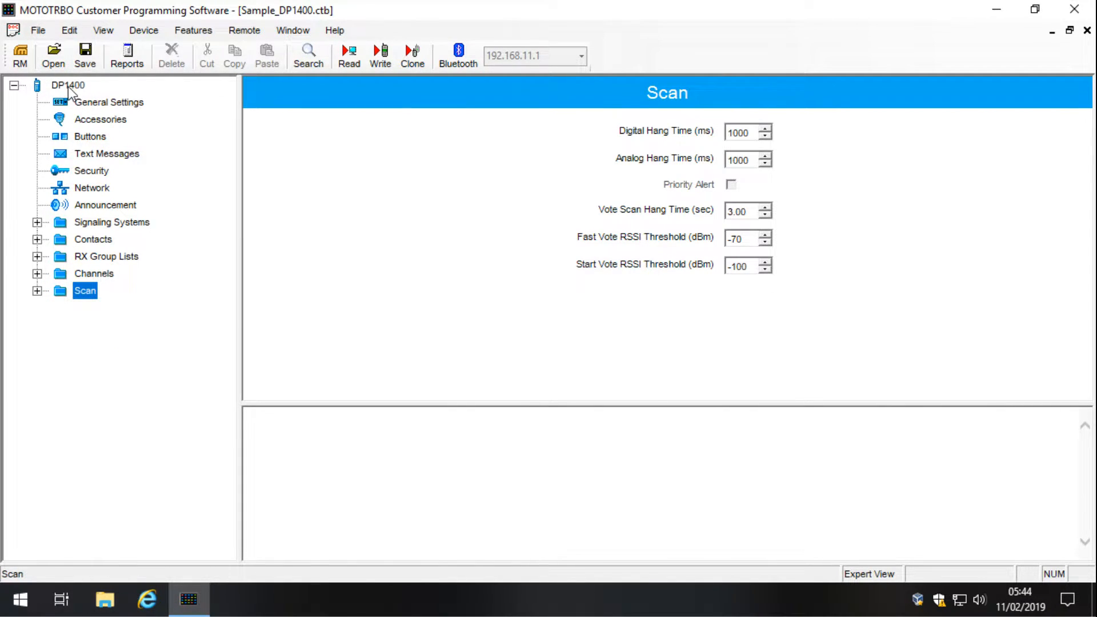
# Step: Expand Signaling Systems to look at its contents and collapse it again
pyautogui.click(37, 223)
pyautogui.click(36, 222)
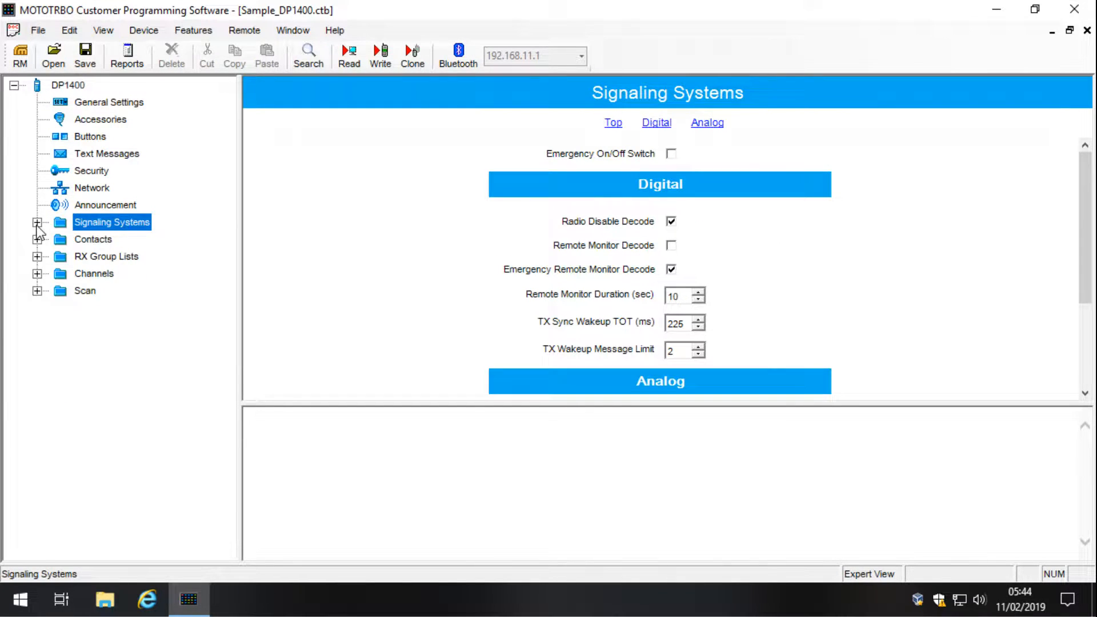
pyautogui.click(37, 223)
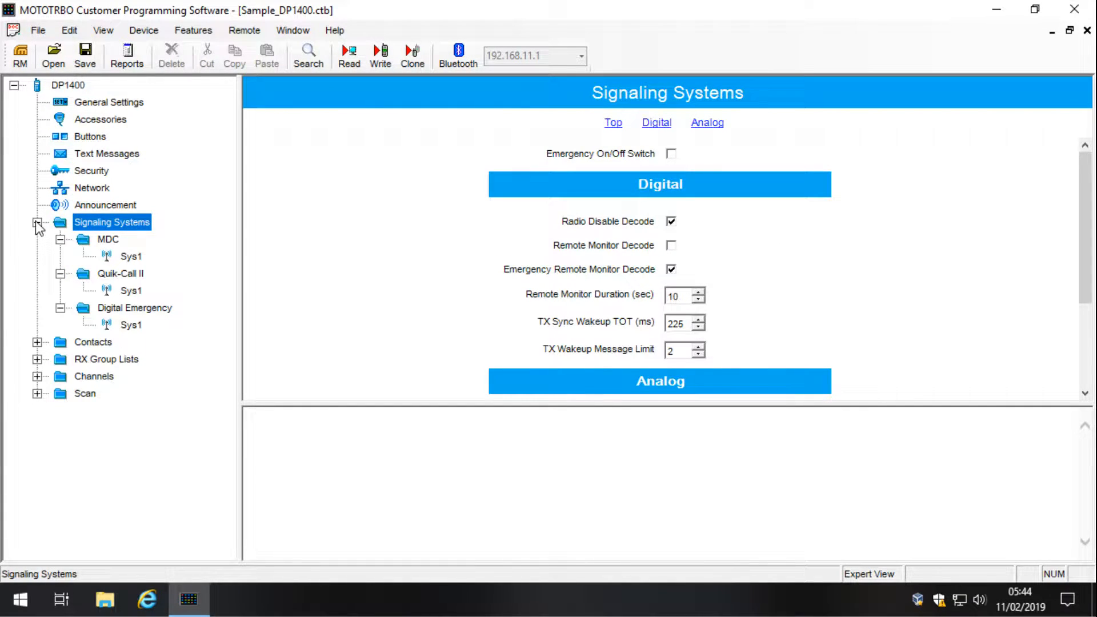
pyautogui.click(37, 222)
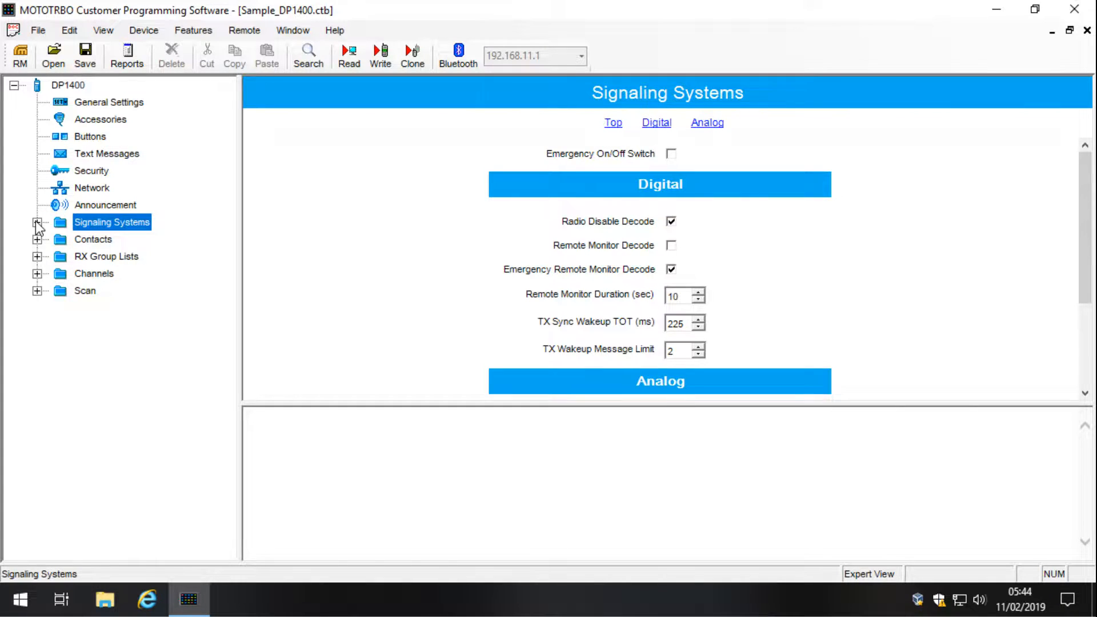
# Step: Look at the Radio Name field in General Settings and the Call1 entry under the digital contacts
pyautogui.click(97, 103)
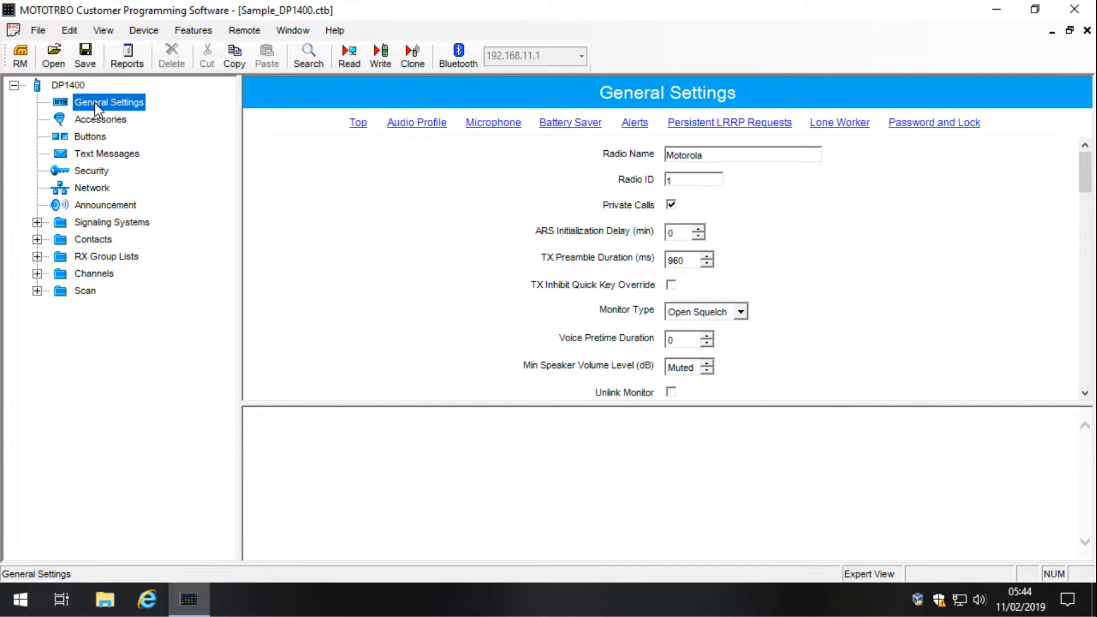
pyautogui.click(746, 154)
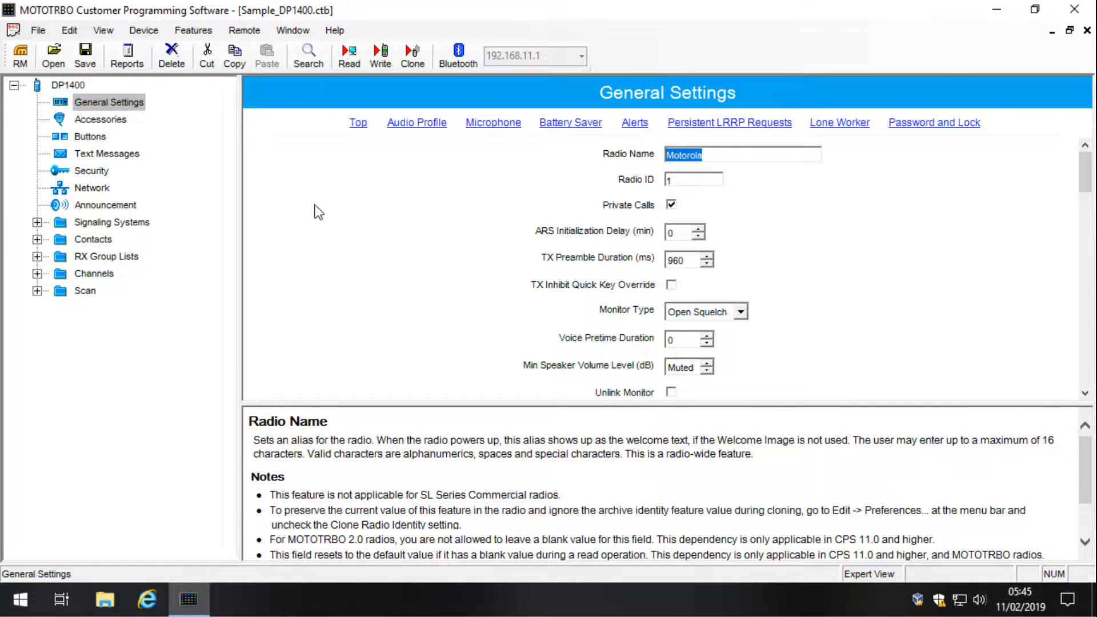
pyautogui.click(36, 238)
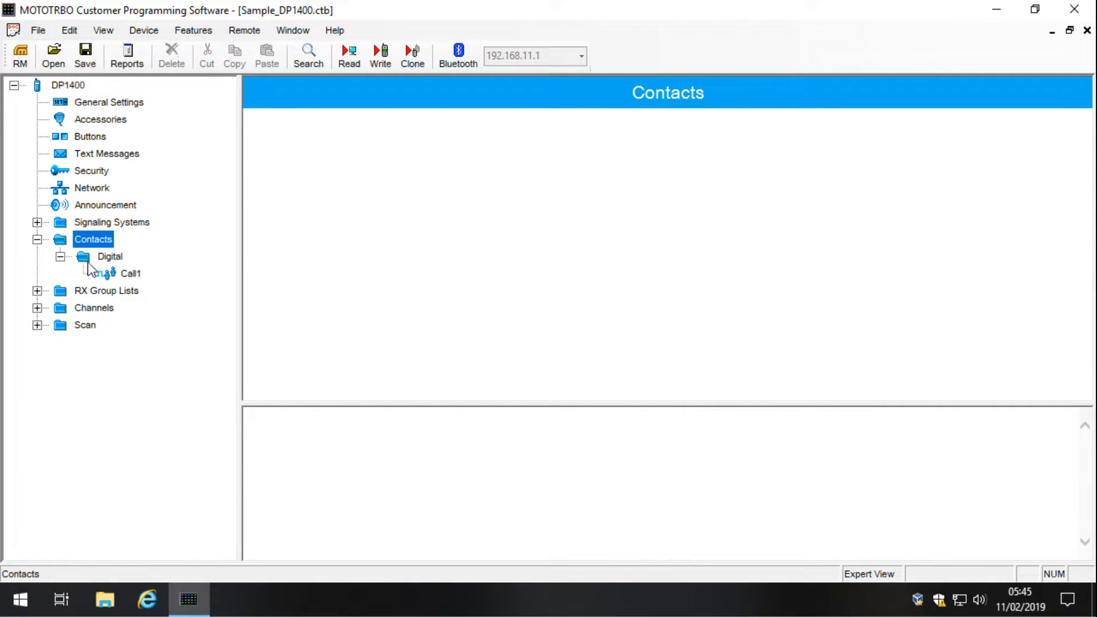
pyautogui.click(130, 275)
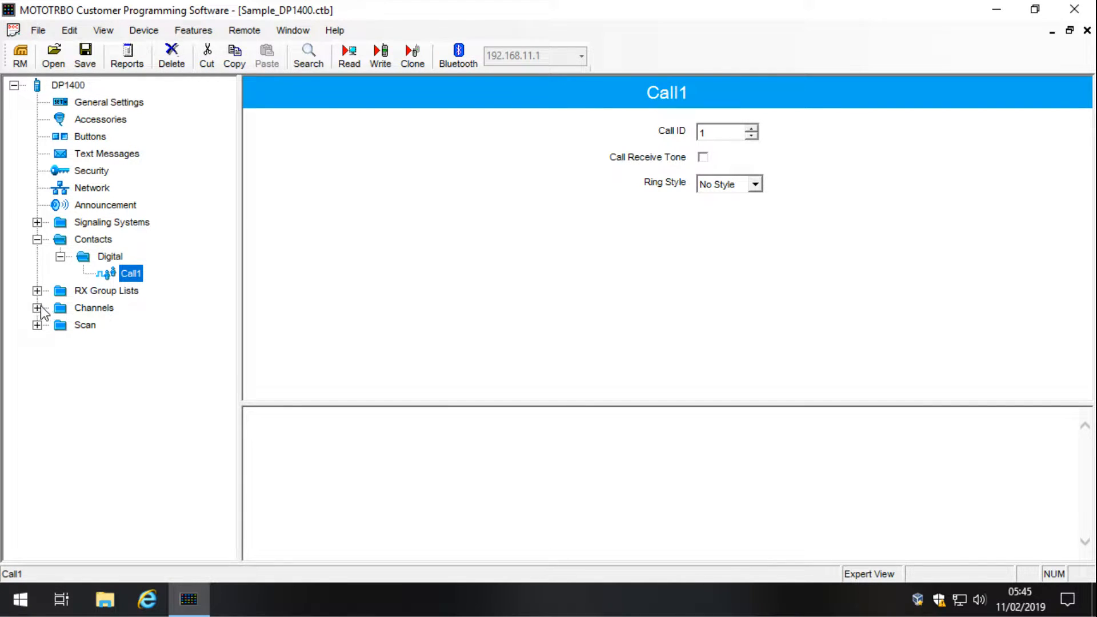
# Step: View the Channel1 settings under Zone1 and collapse the Contacts and Channels branches
pyautogui.click(37, 307)
pyautogui.click(60, 325)
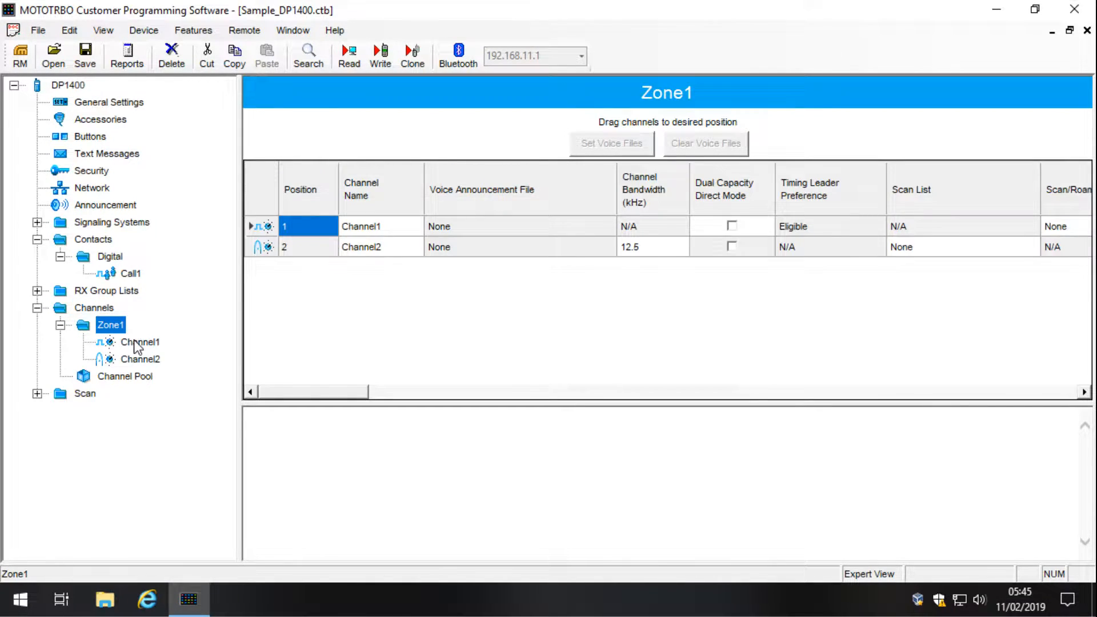
pyautogui.click(140, 341)
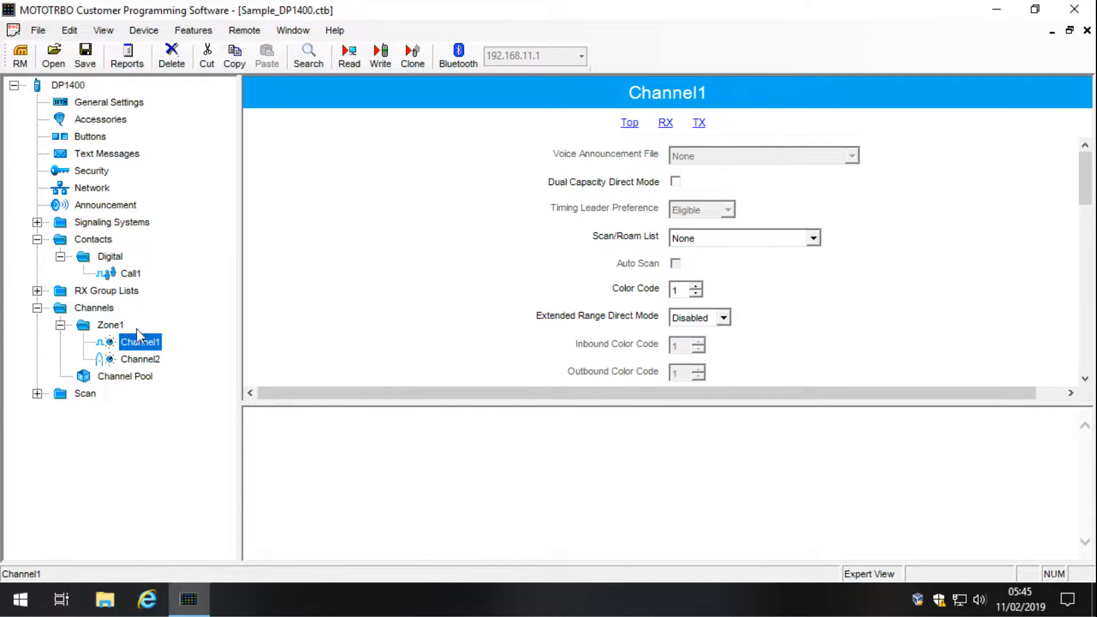
pyautogui.click(37, 239)
pyautogui.click(38, 273)
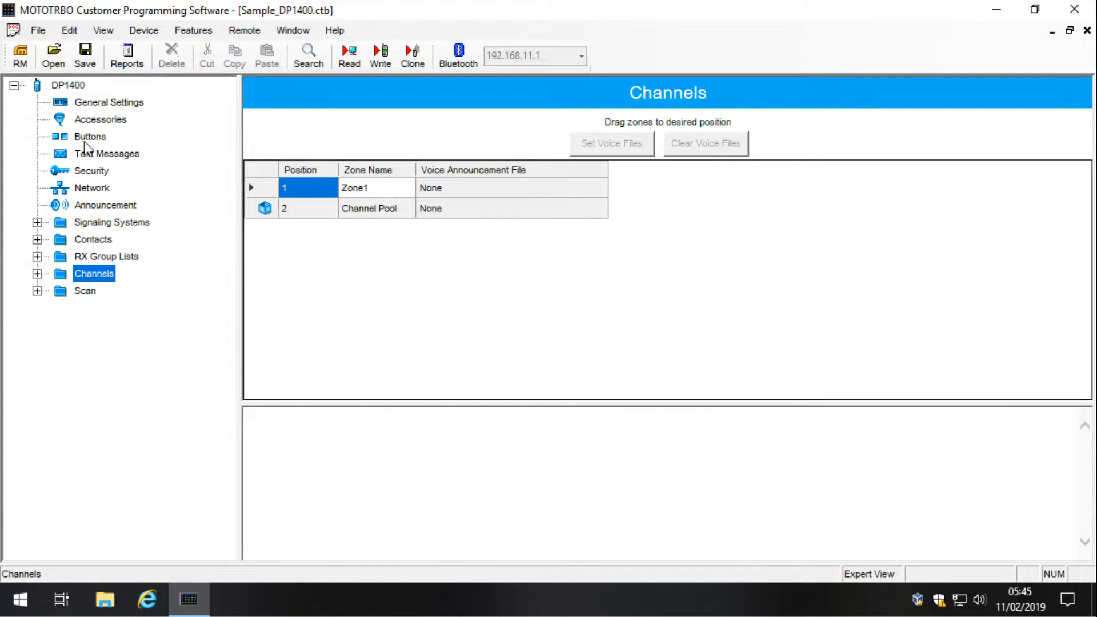
# Step: Set the Radio ID in General Settings to 101
pyautogui.click(108, 104)
pyautogui.click(751, 159)
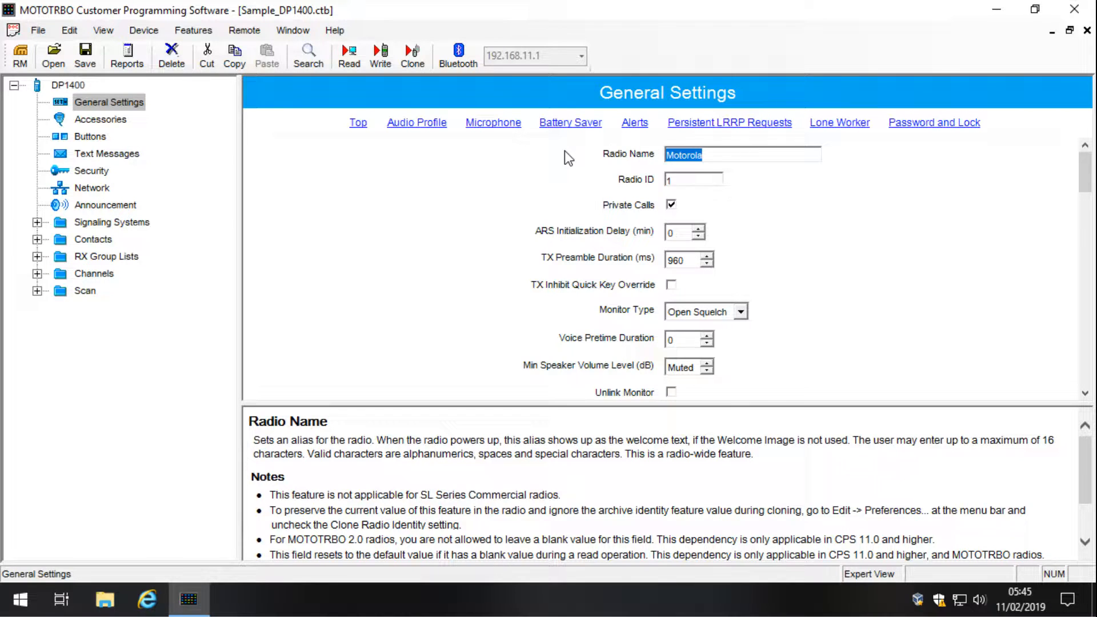
pyautogui.click(702, 180)
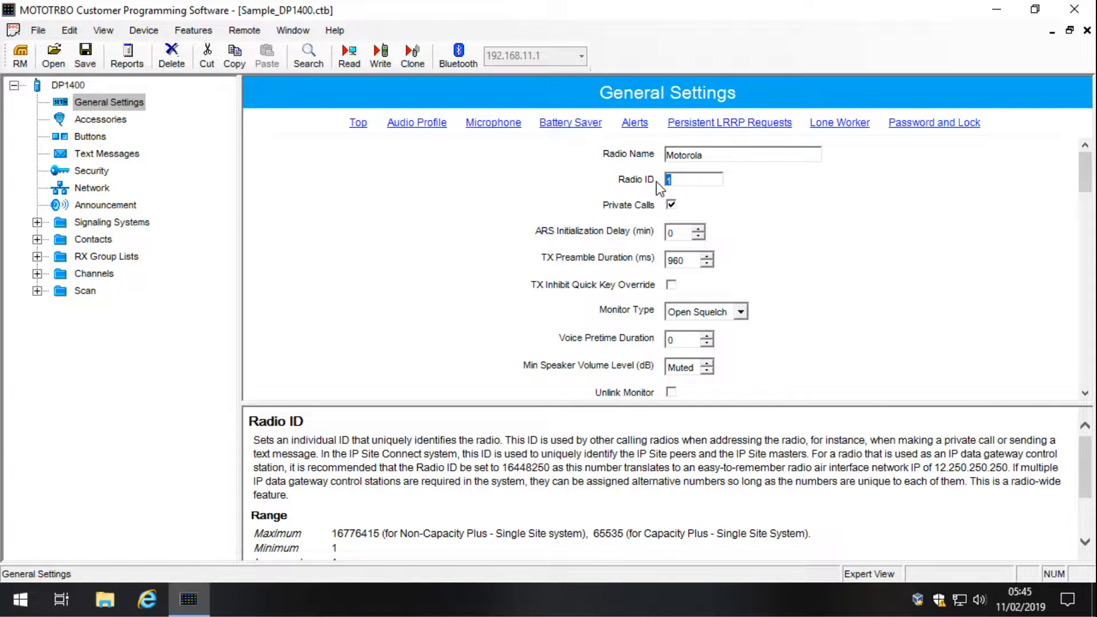
pyautogui.press('BackSpace')
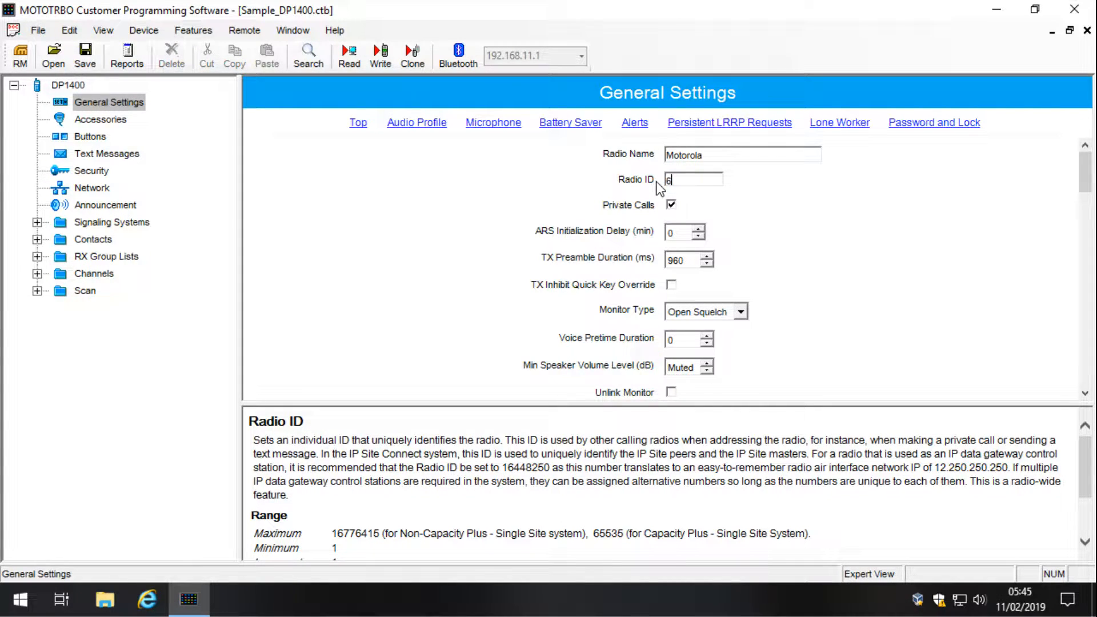
pyautogui.write('2')
pyautogui.press('BackSpace')
pyautogui.write('10')
pyautogui.write('1')
pyautogui.moveTo(1086, 169)
pyautogui.mouseDown()
pyautogui.moveTo(1087, 178)
pyautogui.moveTo(1087, 165)
pyautogui.mouseUp()
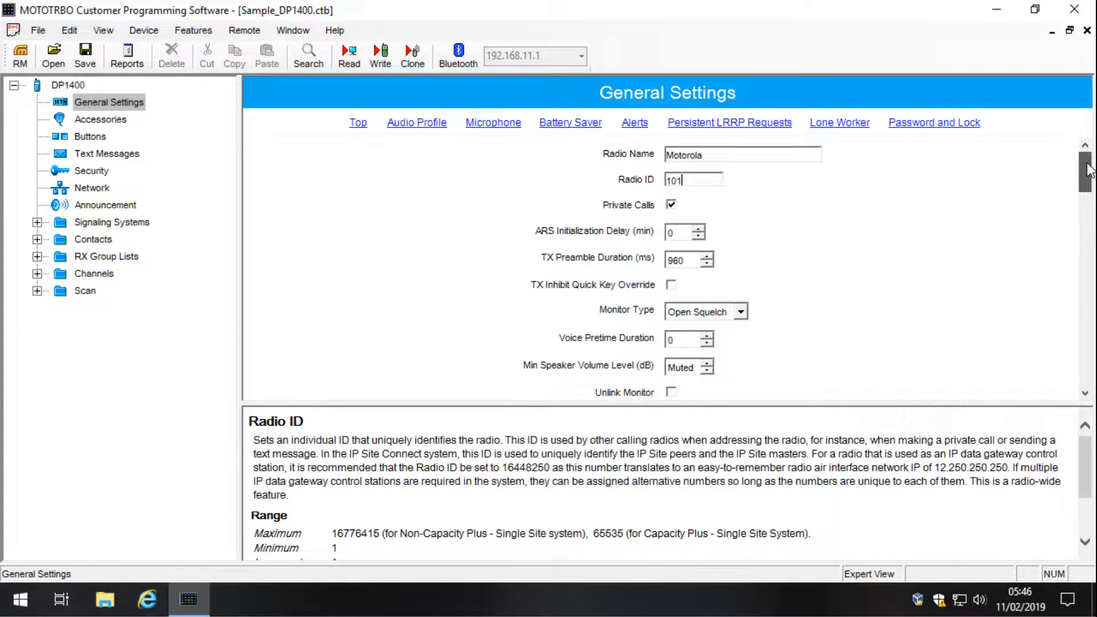
pyautogui.moveTo(717, 182); pyautogui.dragTo(640, 173)
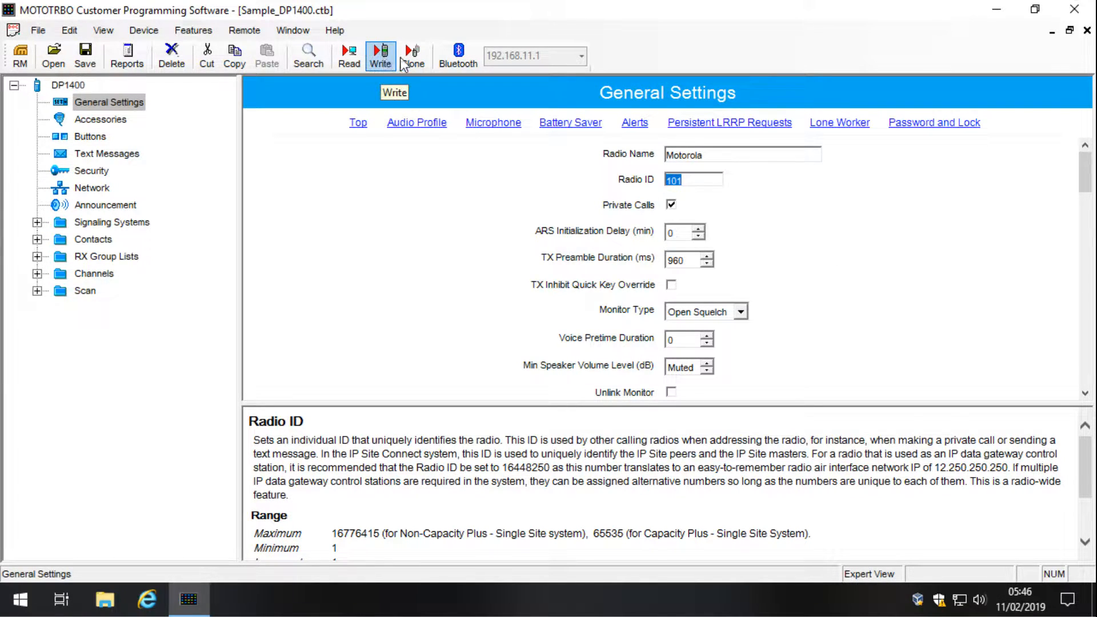
# Step: Set the Radio ID in General Settings to 1
pyautogui.moveTo(698, 181); pyautogui.dragTo(609, 179)
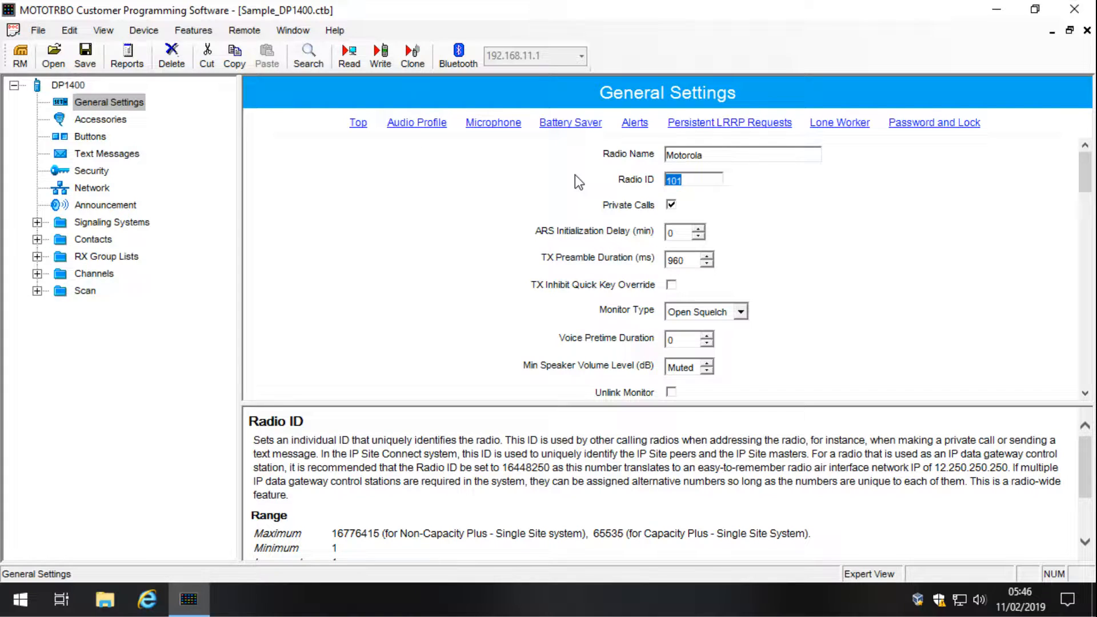
pyautogui.moveTo(691, 179); pyautogui.dragTo(582, 177)
pyautogui.write('1')
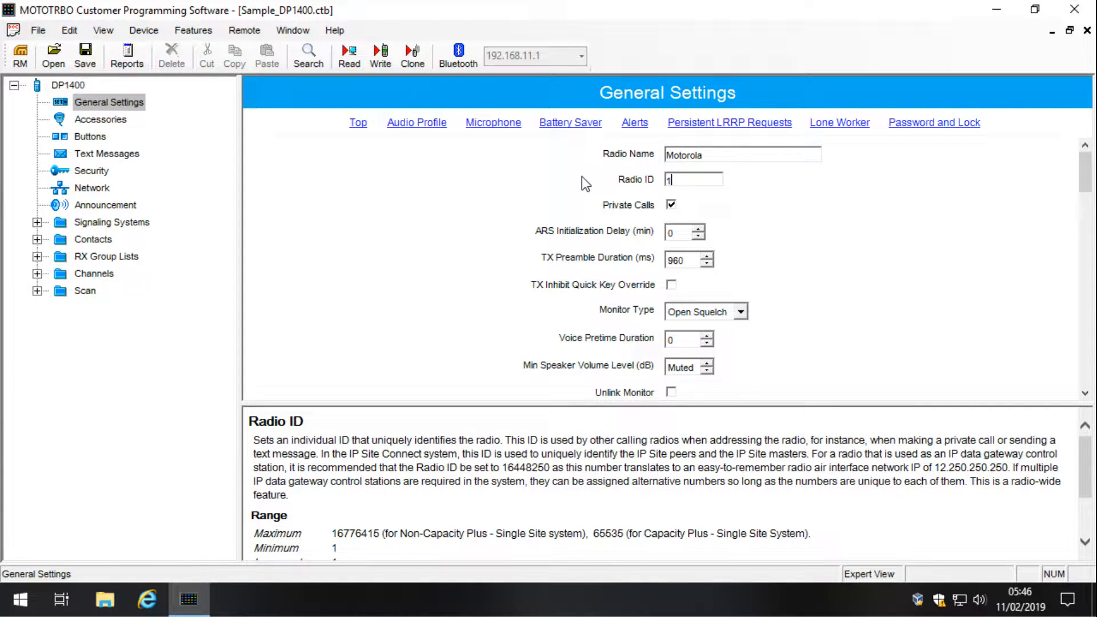
pyautogui.press('BackSpace')
pyautogui.write('2')
pyautogui.press('BackSpace')
pyautogui.write('1')
# Step: Expand the Channels branch and review Channel1 and Channel2 in Zone1, checking which edit actions Channel2 offers
pyautogui.click(37, 273)
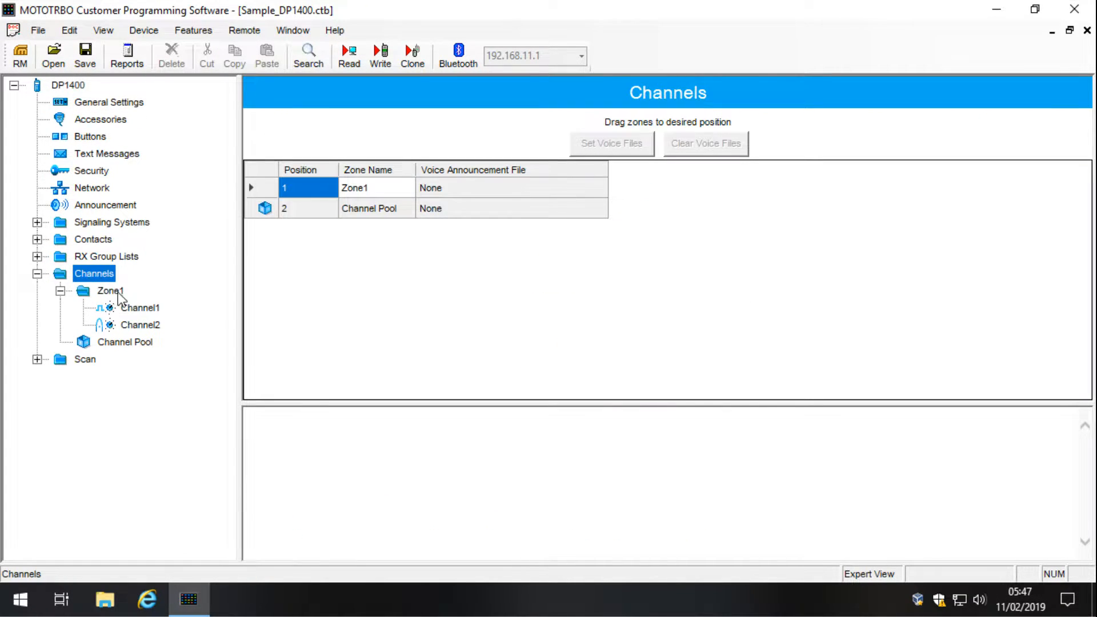
pyautogui.click(133, 308)
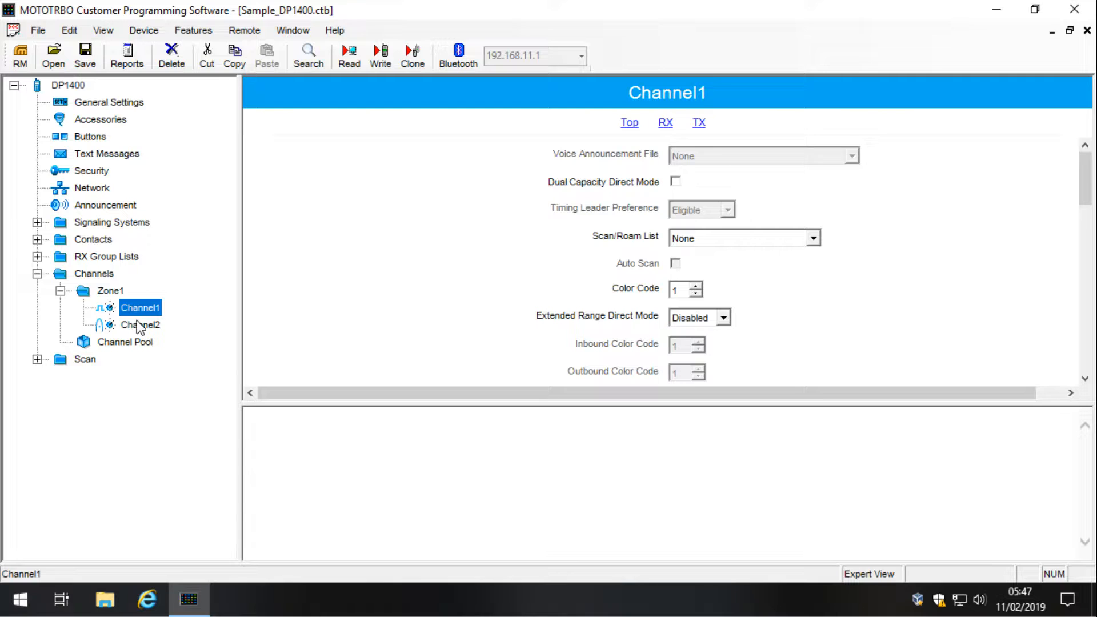
pyautogui.click(139, 324)
pyautogui.rightClick(139, 324)
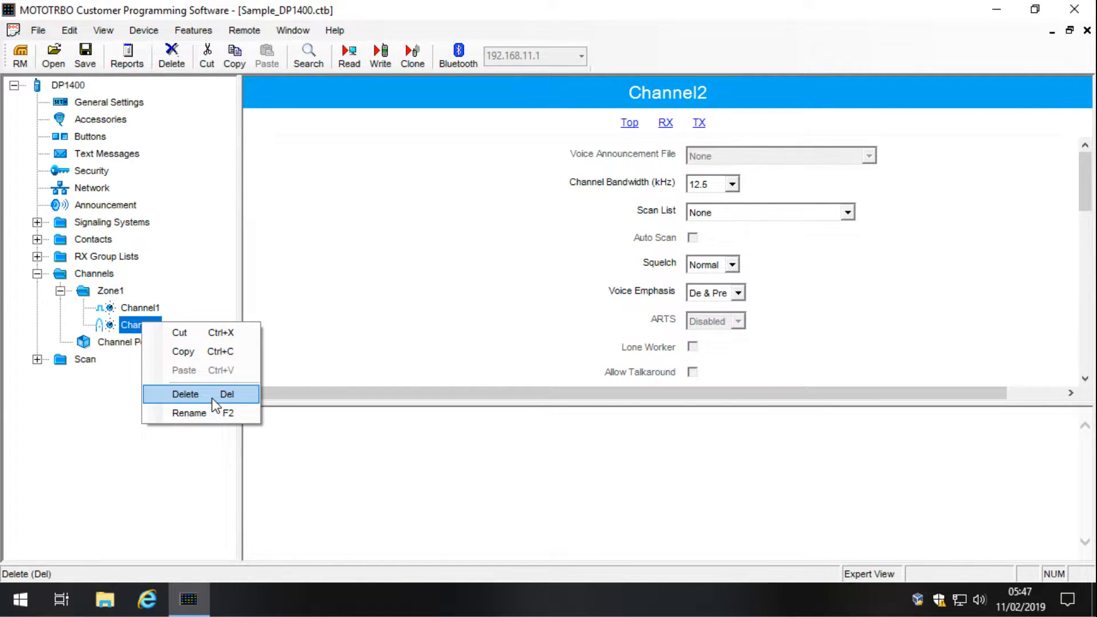
pyautogui.click(151, 311)
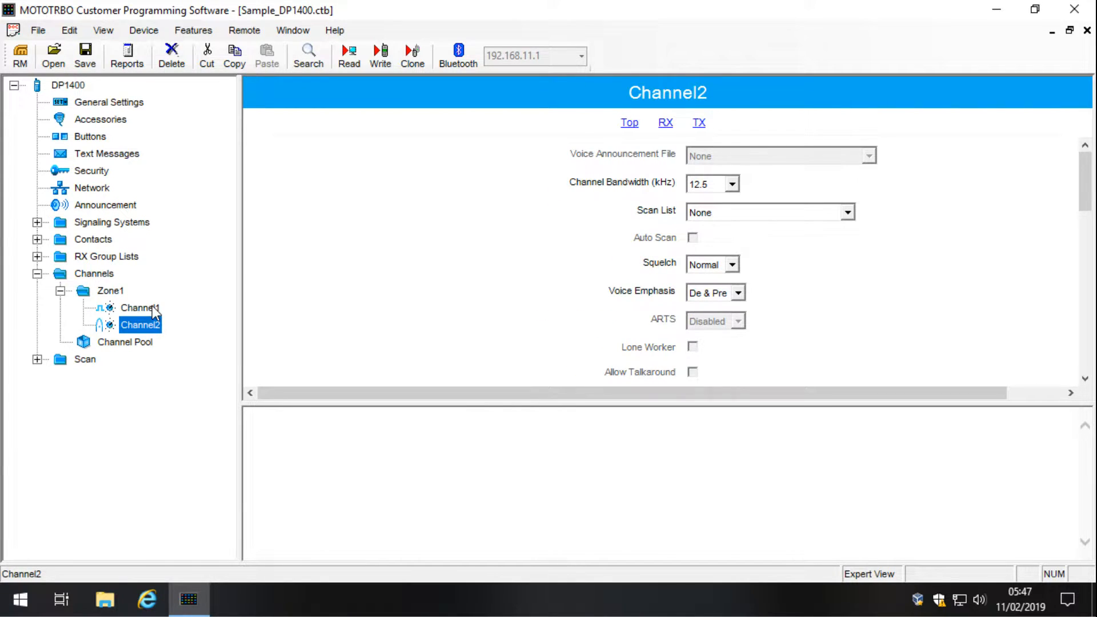
# Step: Delete Channel1 from Zone1 and confirm the deletion
pyautogui.click(154, 308)
pyautogui.rightClick(150, 310)
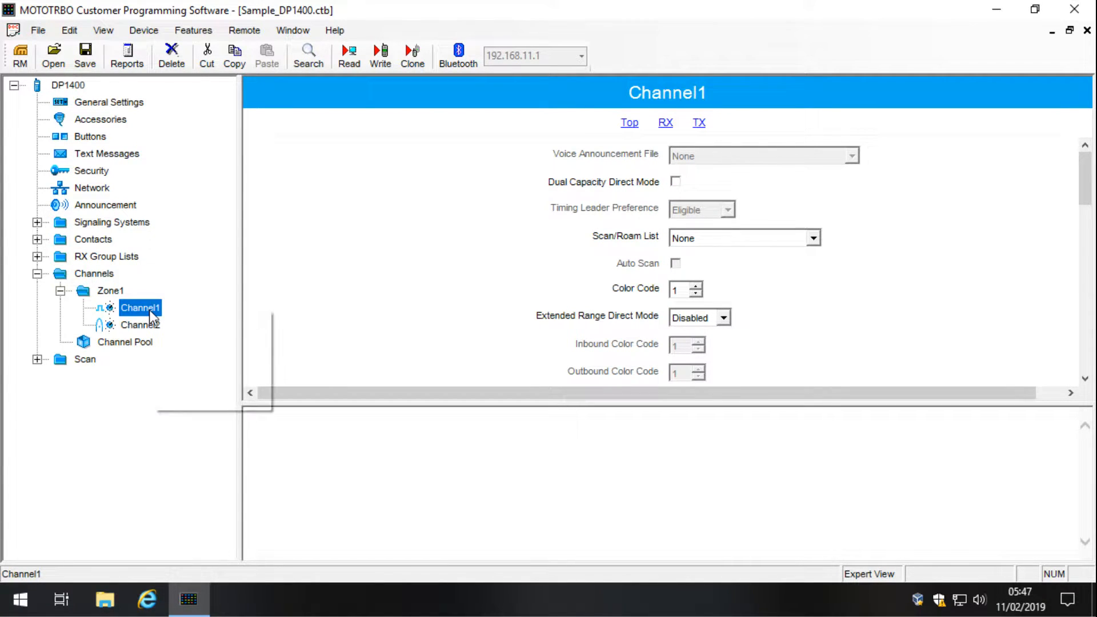
pyautogui.click(227, 380)
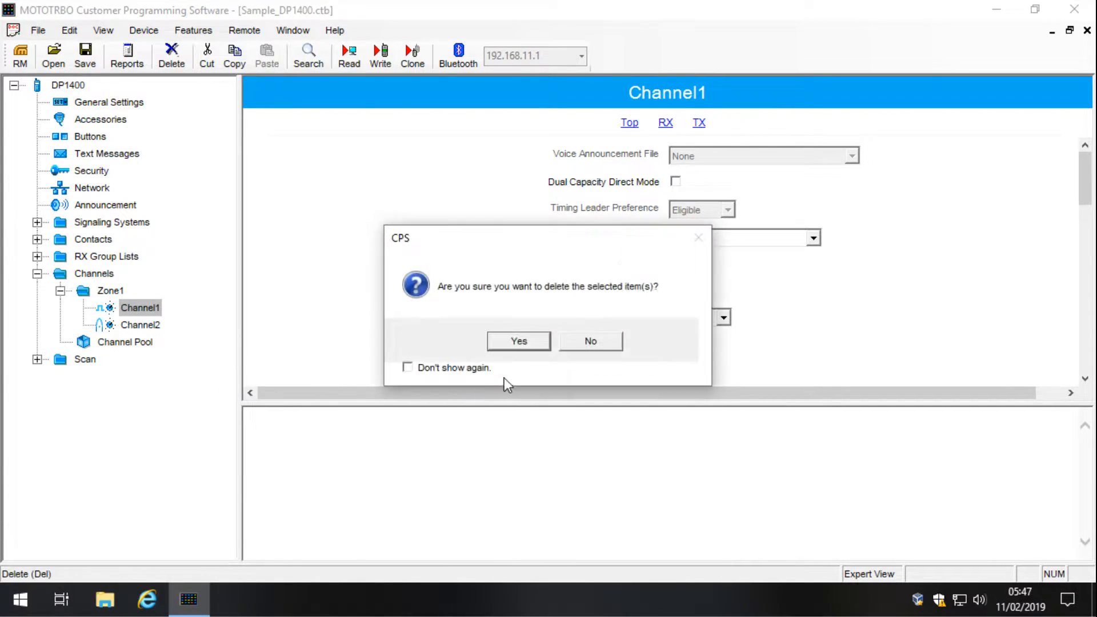
pyautogui.click(525, 347)
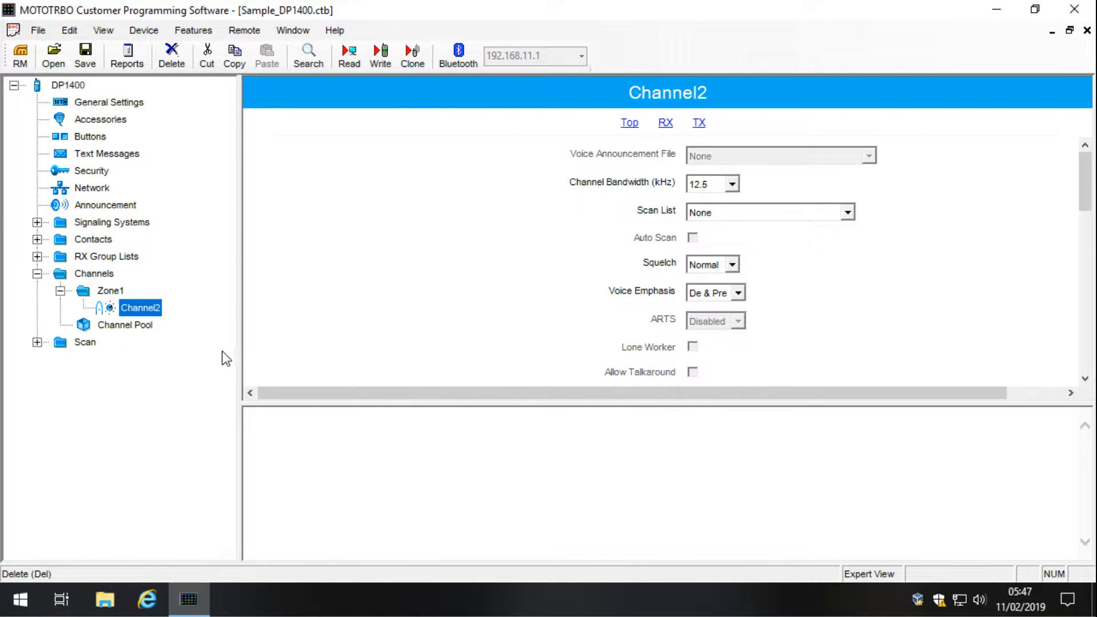
# Step: Rename Channel2 in the Zone1 channel table as Analogue and open the renamed channel
pyautogui.rightClick(111, 293)
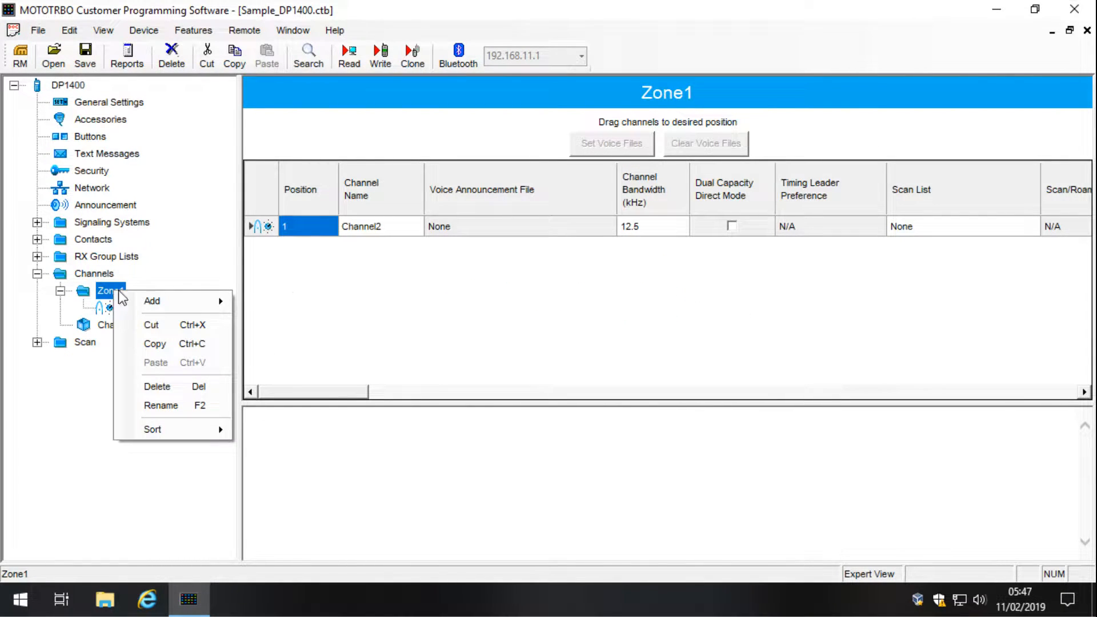
pyautogui.click(369, 291)
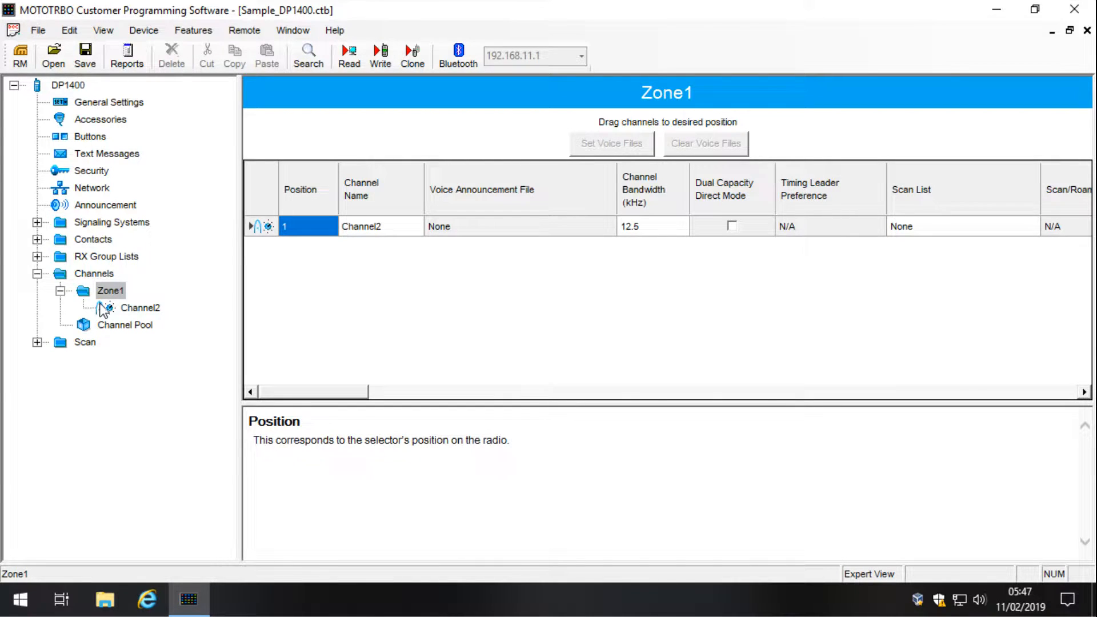
pyautogui.click(133, 308)
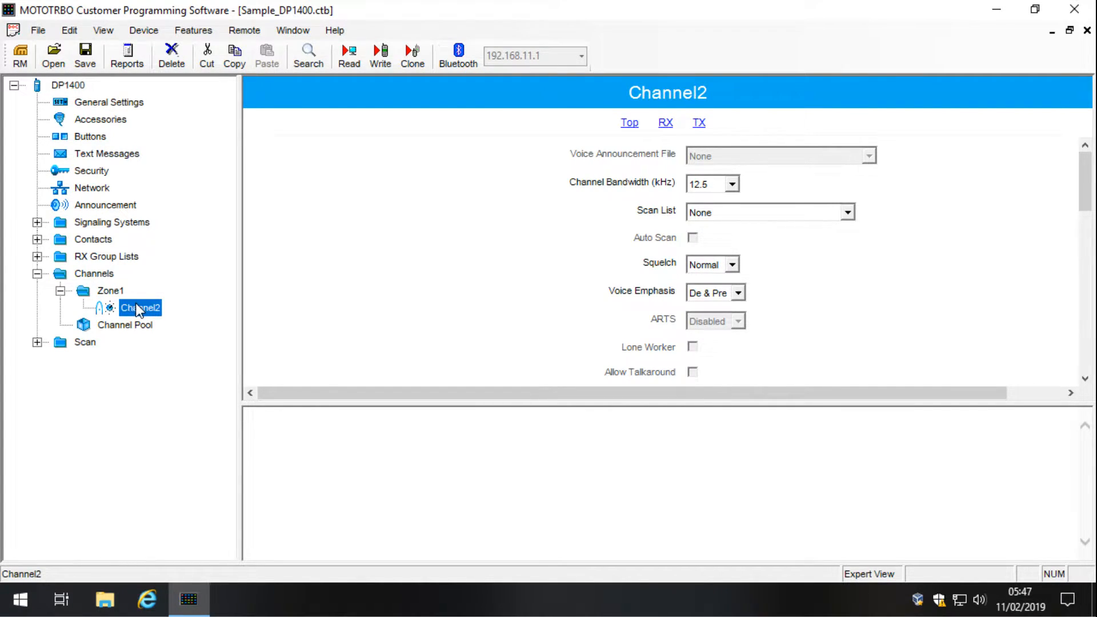
pyautogui.click(114, 291)
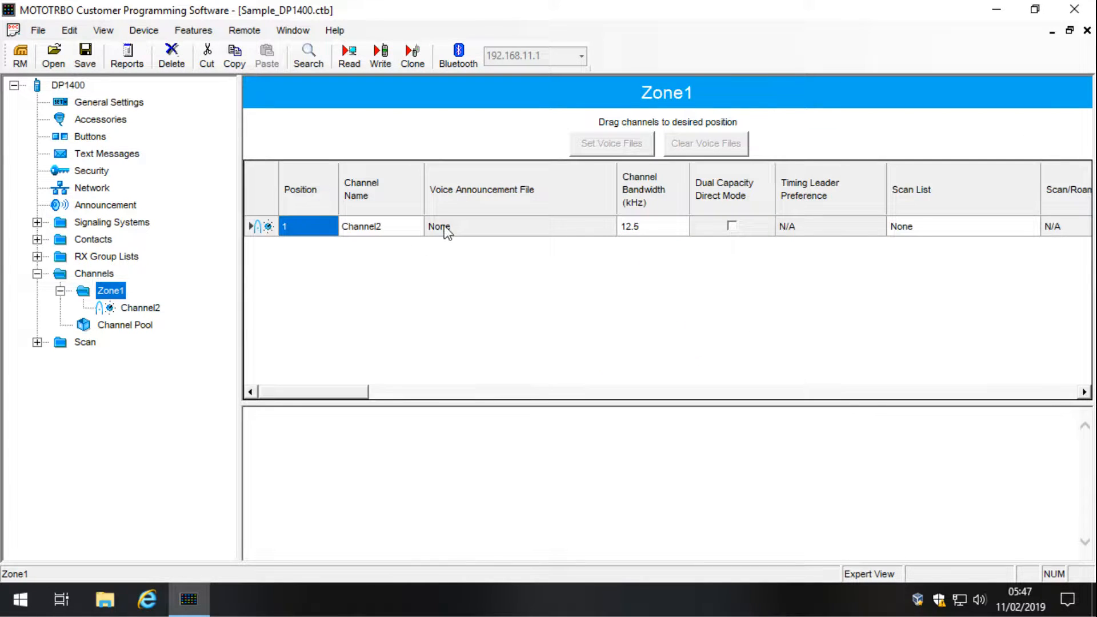
pyautogui.click(416, 225)
pyautogui.press('BackSpace')
pyautogui.press('BackSpace')
pyautogui.press('BackSpace')
pyautogui.press('BackSpace')
pyautogui.press('BackSpace')
pyautogui.press('BackSpace')
pyautogui.press('BackSpace')
pyautogui.press('BackSpace')
pyautogui.write('Analogue')
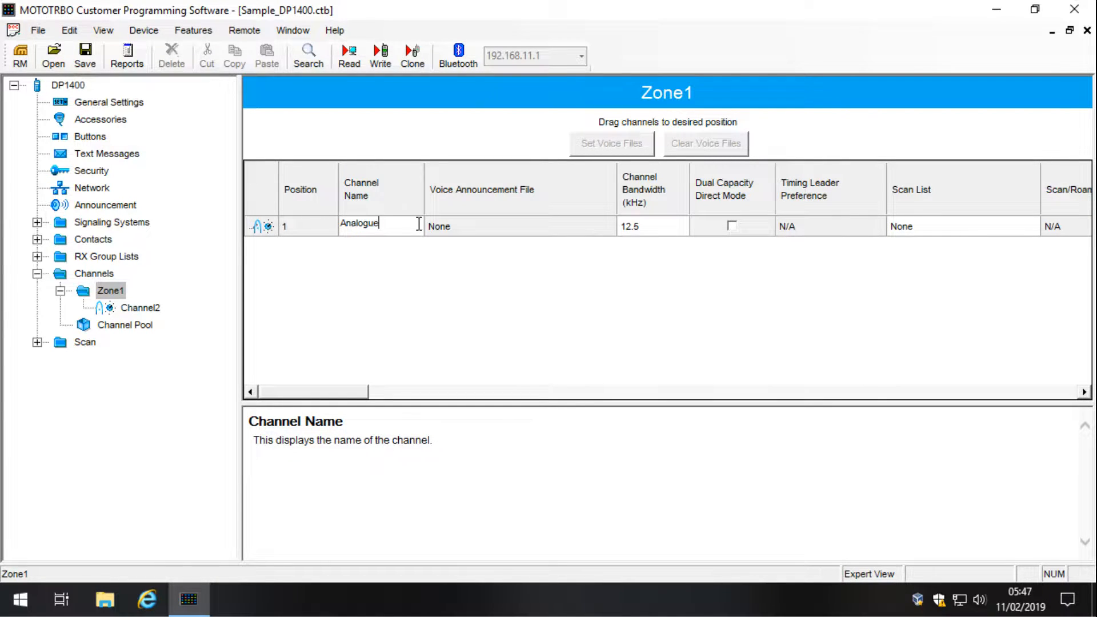
pyautogui.click(448, 260)
pyautogui.click(137, 308)
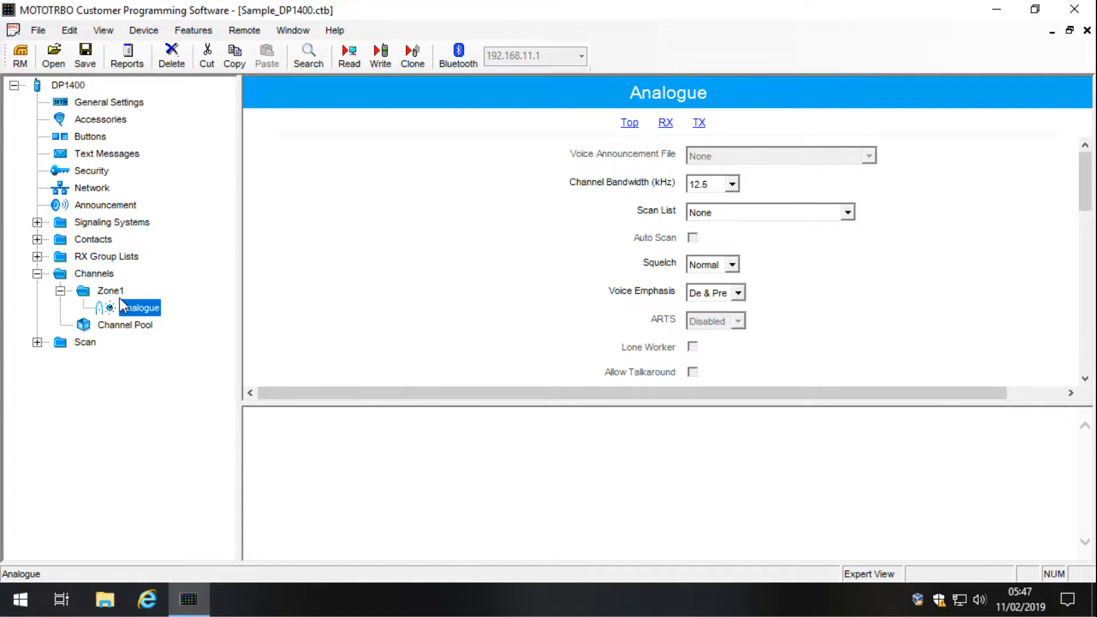
# Step: Open the Analogue channel's settings from Zone1 and enlarge the settings area above the help pane
pyautogui.click(120, 292)
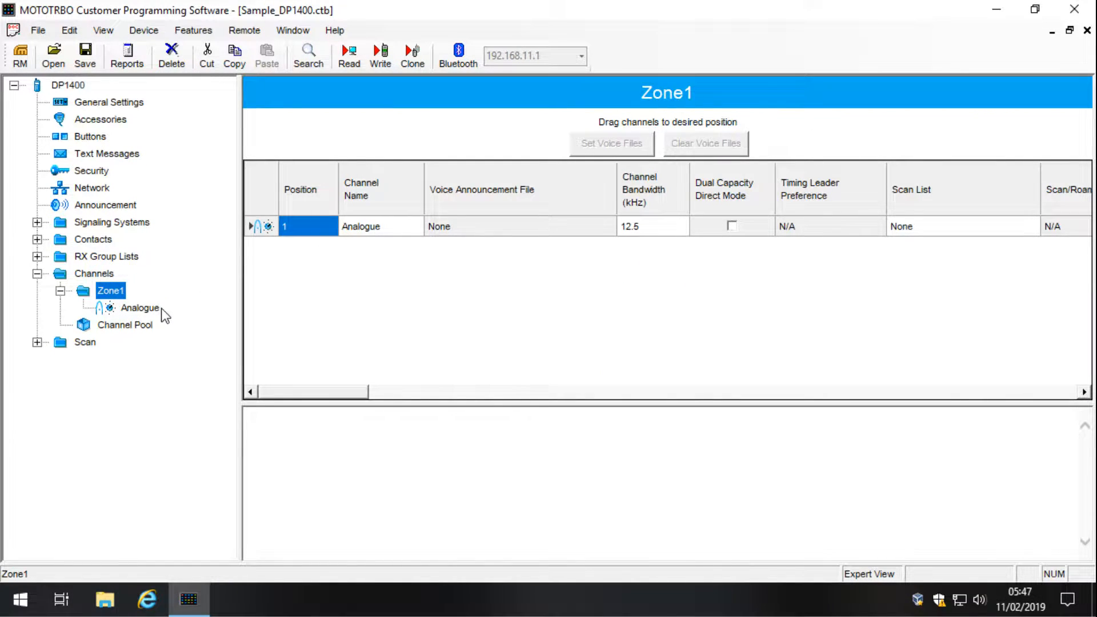
pyautogui.click(143, 308)
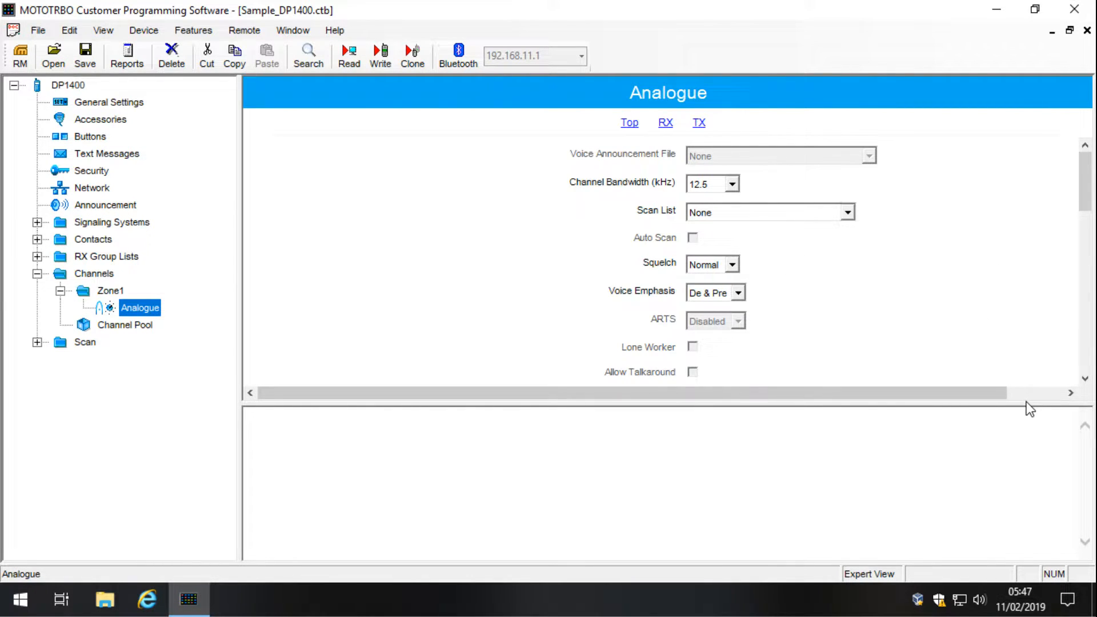
pyautogui.moveTo(1026, 405); pyautogui.dragTo(1012, 466)
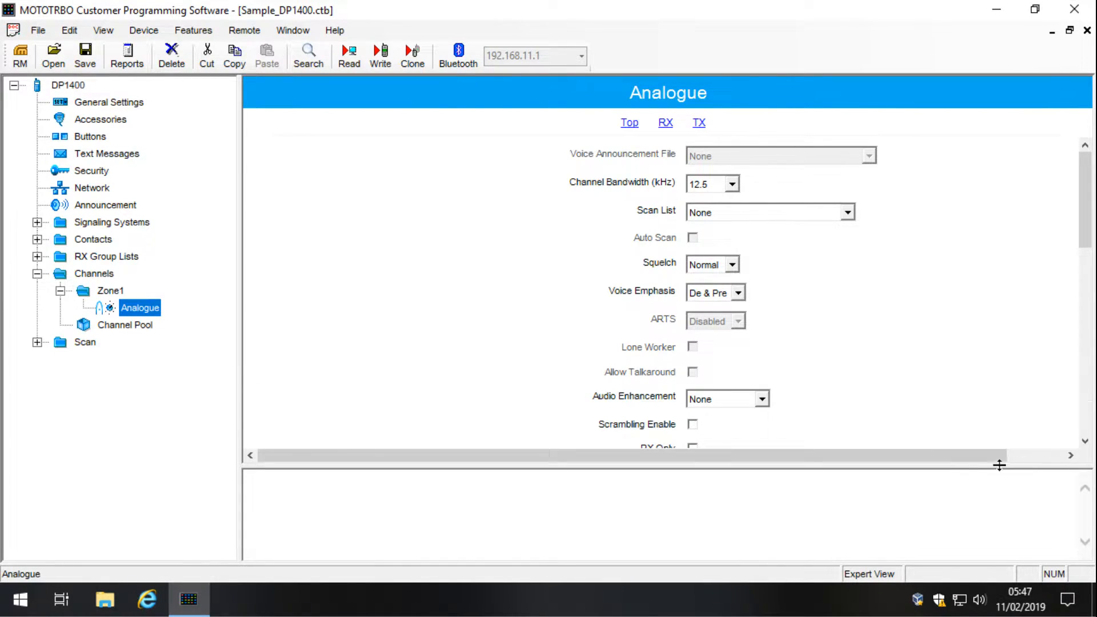
pyautogui.moveTo(1084, 162)
pyautogui.mouseDown()
pyautogui.moveTo(1083, 179)
pyautogui.moveTo(1083, 159)
pyautogui.mouseUp()
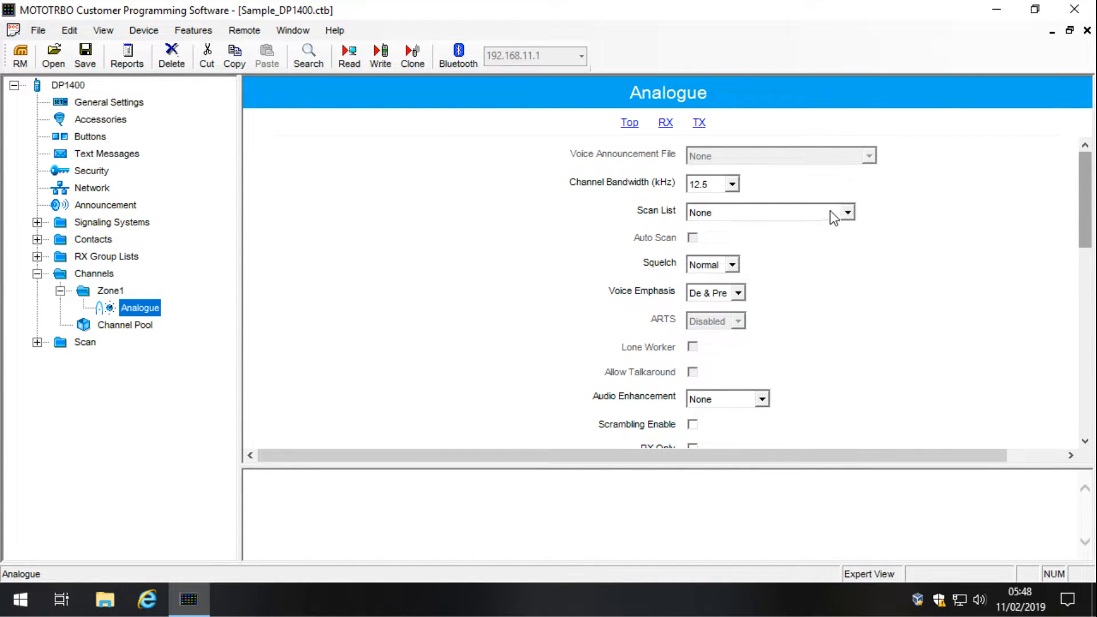
# Step: Check which channel types can be added to Zone1, without adding one
pyautogui.click(112, 290)
pyautogui.click(142, 309)
pyautogui.click(113, 293)
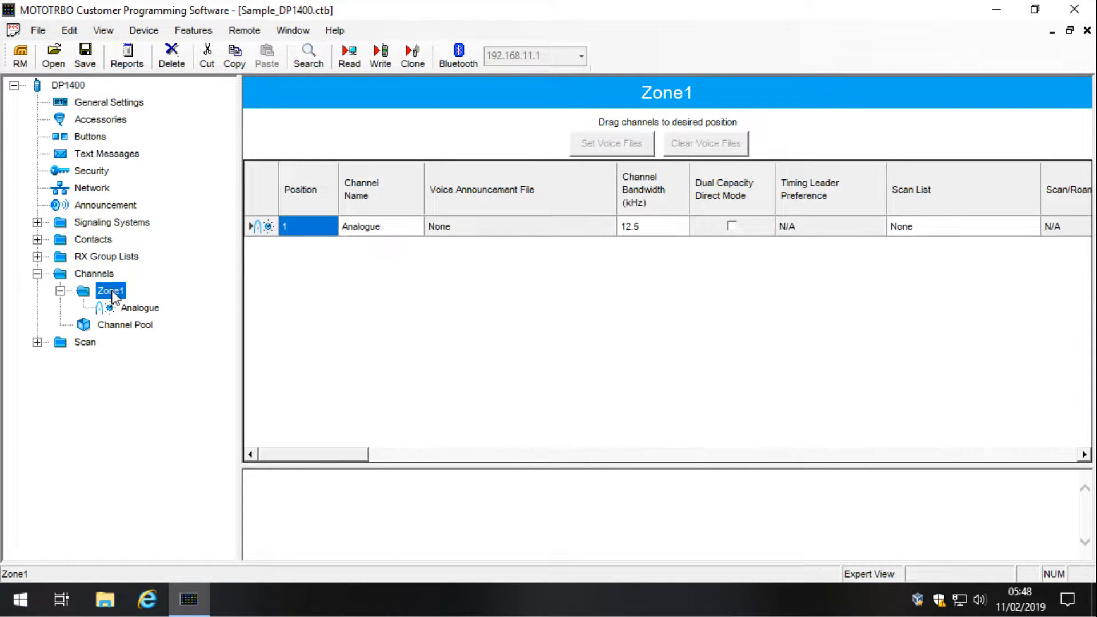
pyautogui.rightClick(113, 293)
pyautogui.moveTo(172, 297)
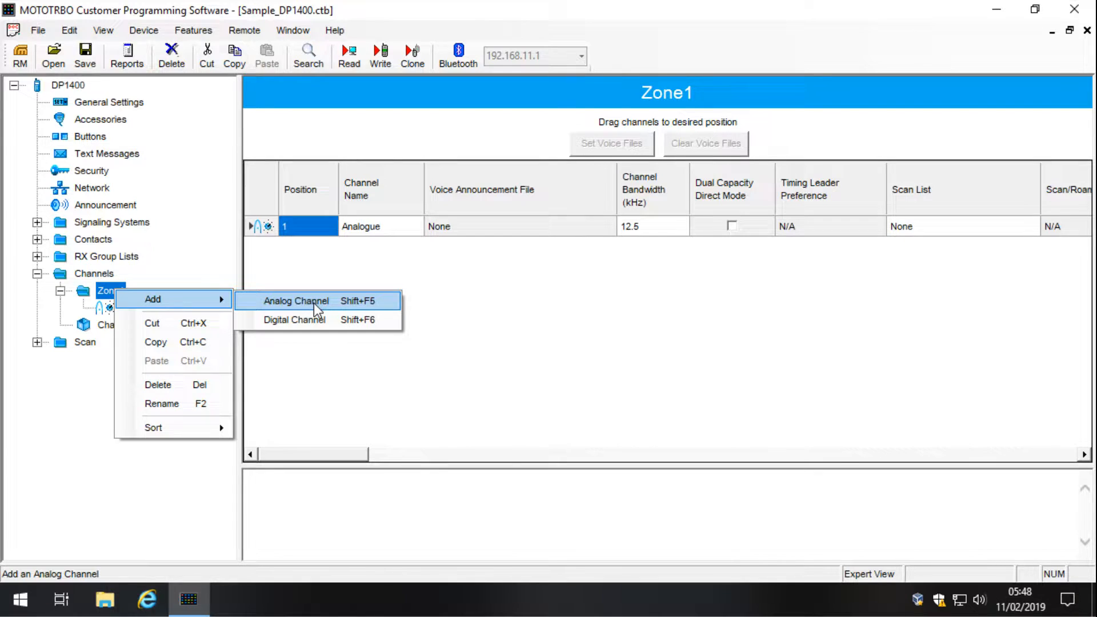
pyautogui.click(446, 306)
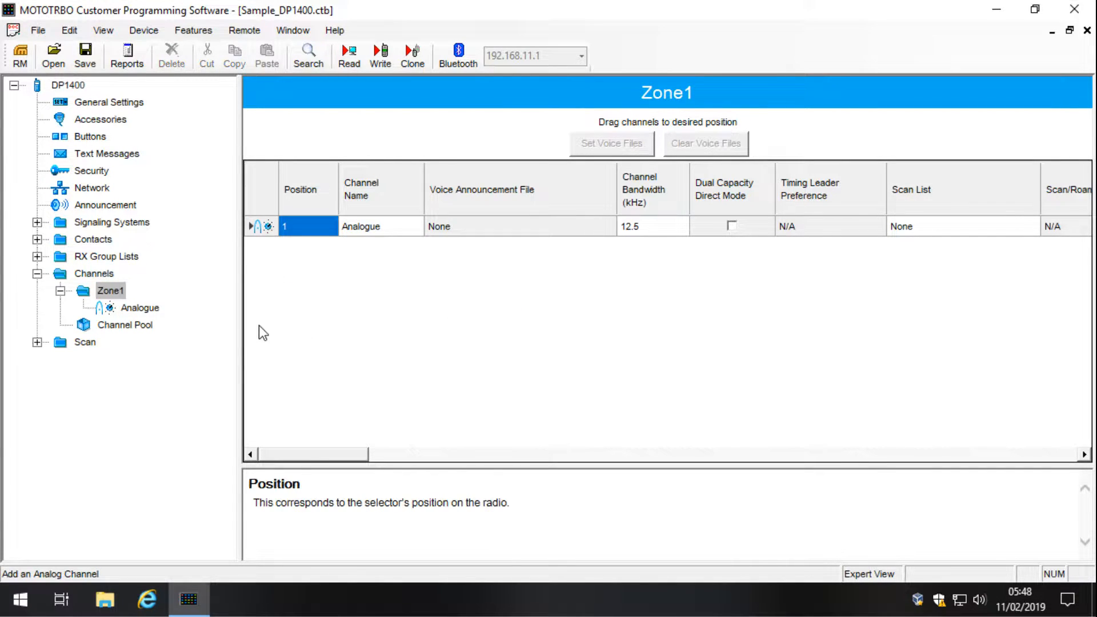
# Step: Review the Analogue channel's upper settings and check whether the Basic or Expert view is active
pyautogui.click(140, 308)
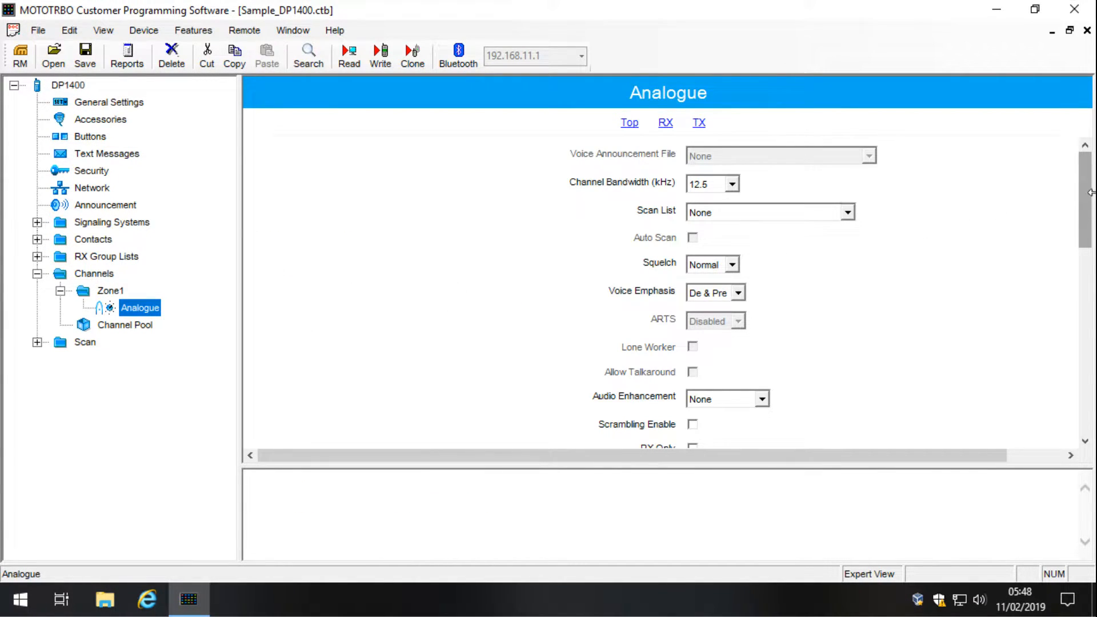
pyautogui.moveTo(1086, 197); pyautogui.dragTo(1088, 193)
pyautogui.click(69, 30)
pyautogui.moveTo(100, 35)
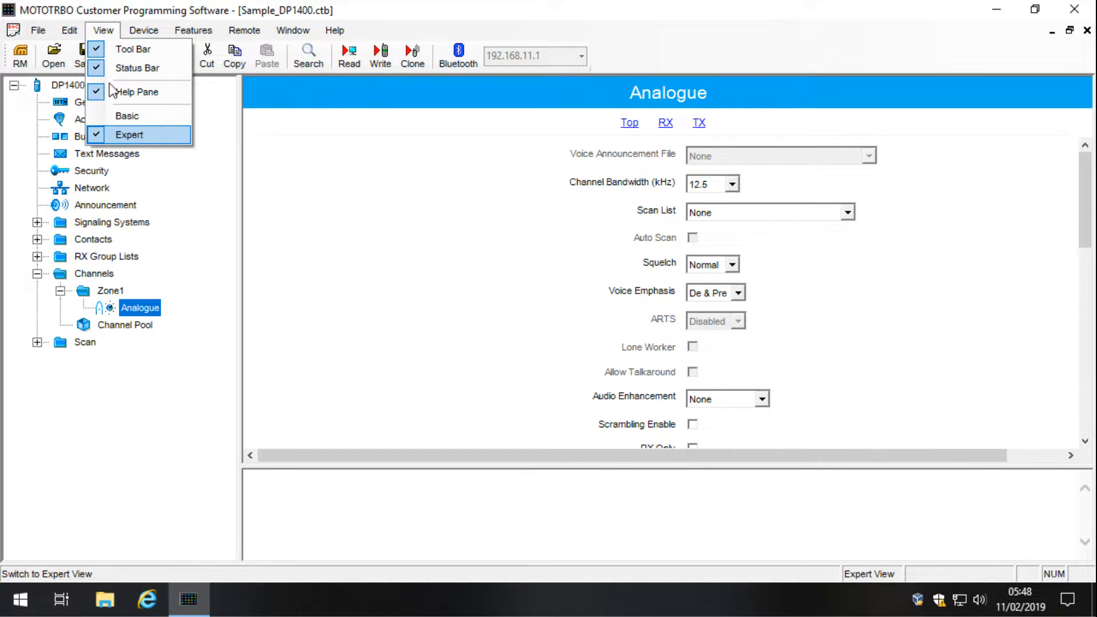
pyautogui.click(105, 34)
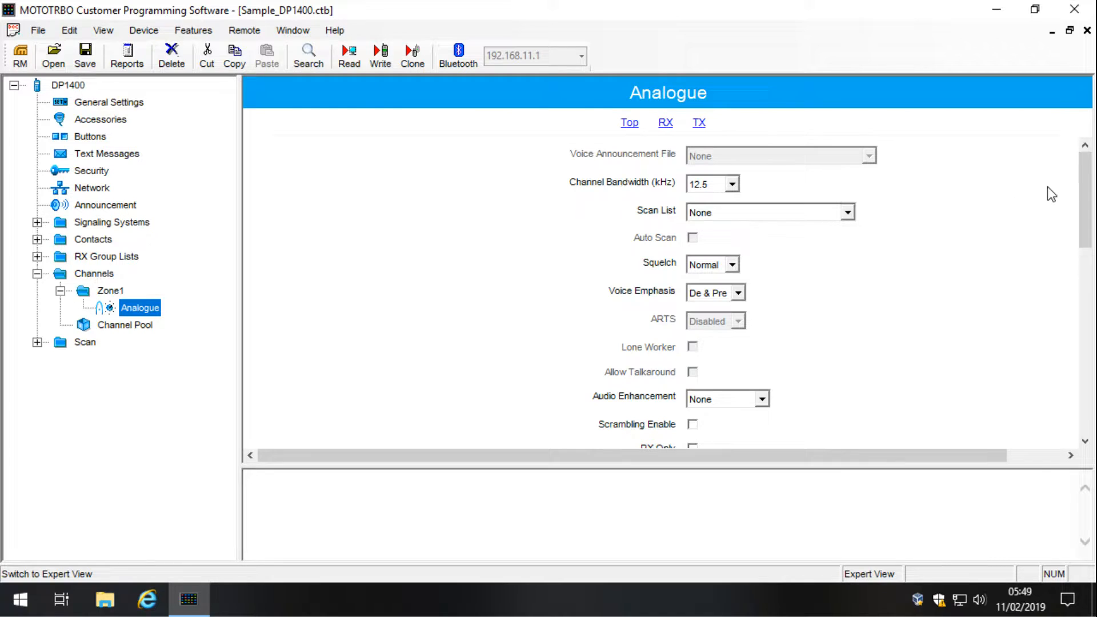
pyautogui.moveTo(1085, 167); pyautogui.dragTo(1085, 170)
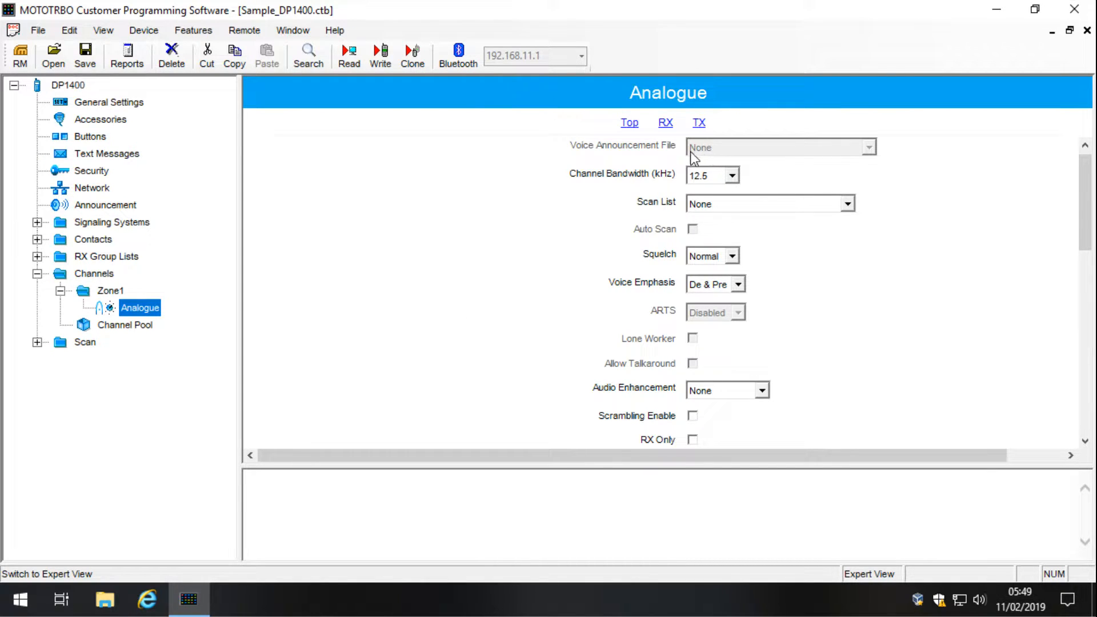
pyautogui.moveTo(1085, 179); pyautogui.dragTo(1082, 167)
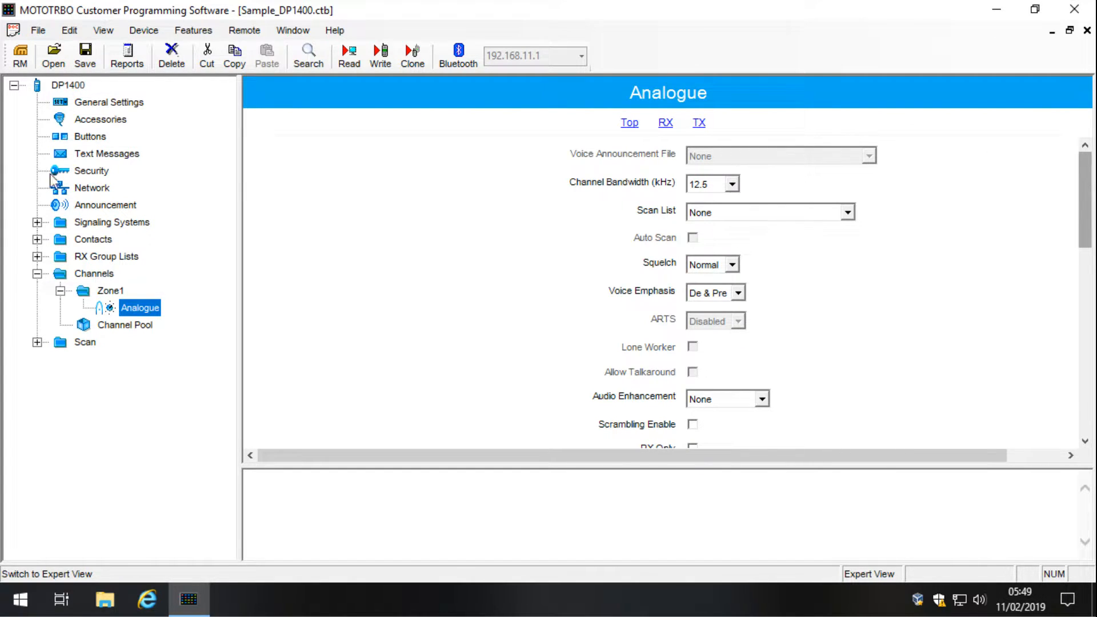
# Step: View the Announcement settings for voice announcement files, and return to the Analogue channel
pyautogui.click(106, 204)
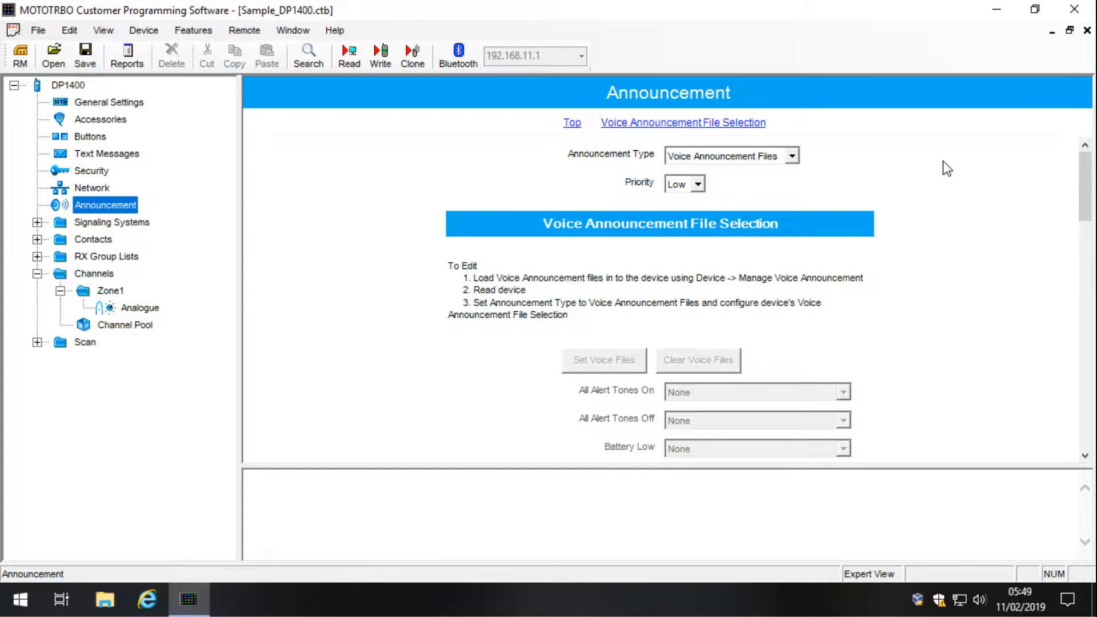
pyautogui.moveTo(1089, 176)
pyautogui.mouseDown()
pyautogui.moveTo(1088, 217)
pyautogui.moveTo(1089, 170)
pyautogui.mouseUp()
pyautogui.click(136, 310)
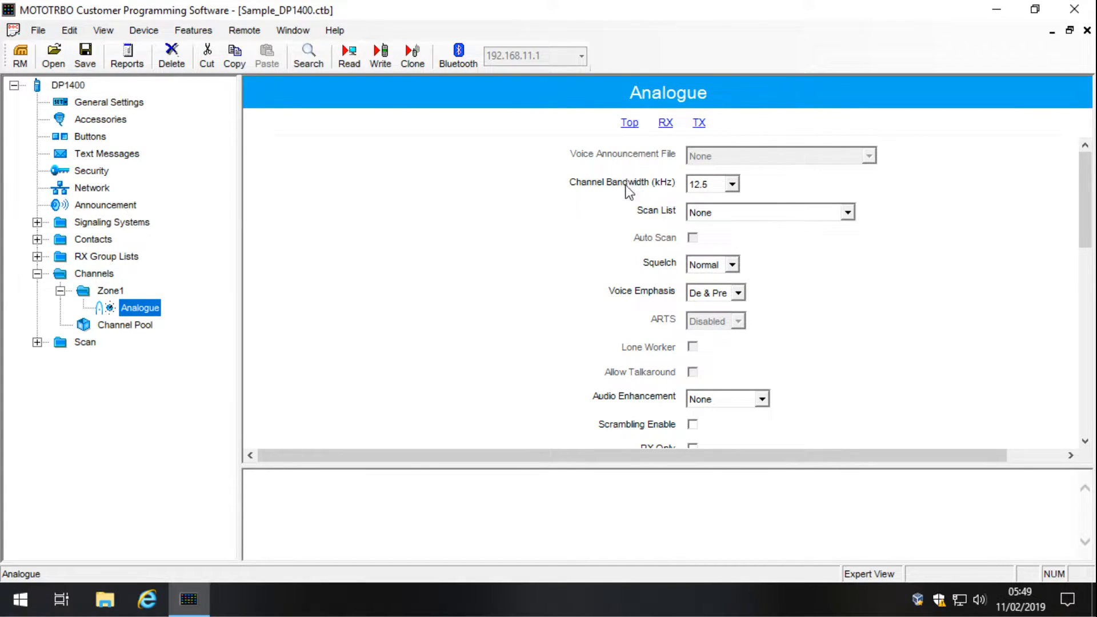
# Step: Review the Analogue channel's bandwidth options and select 12.5 kHz
pyautogui.click(731, 184)
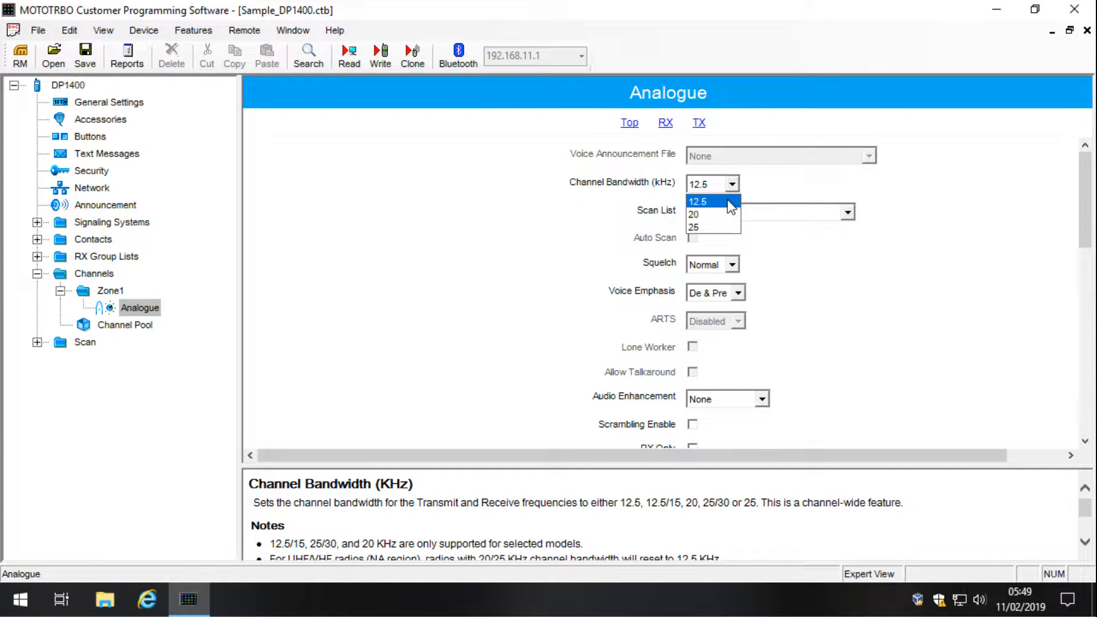
pyautogui.click(726, 200)
pyautogui.moveTo(1087, 177); pyautogui.dragTo(1087, 185)
pyautogui.click(730, 162)
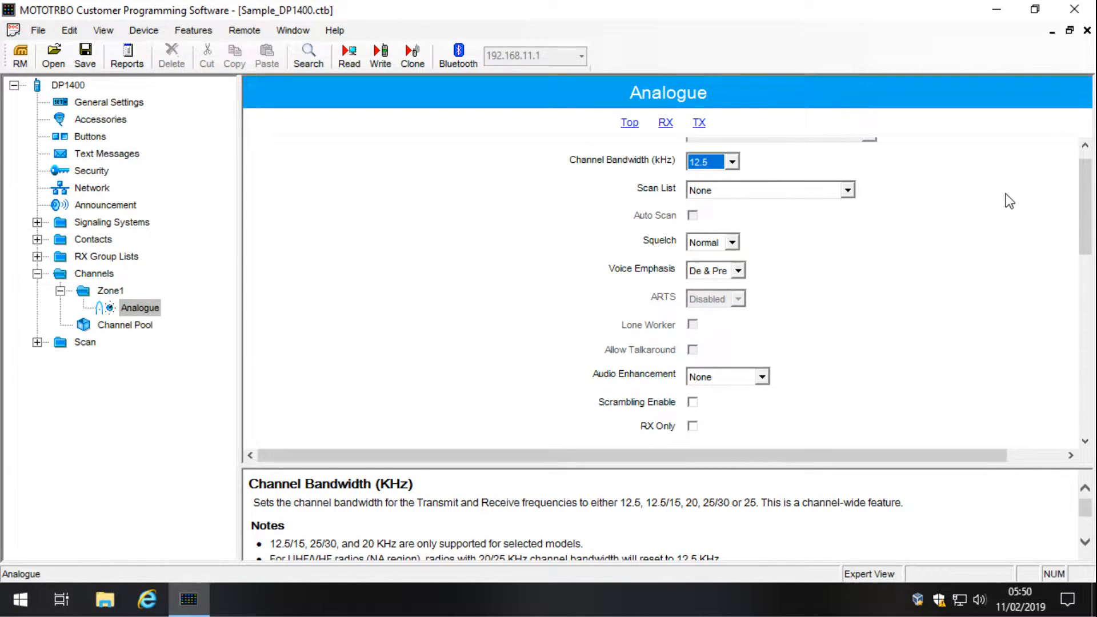
# Step: Check which scan lists the Analogue channel can use, leaving the selection at None
pyautogui.moveTo(1087, 183); pyautogui.dragTo(1087, 195)
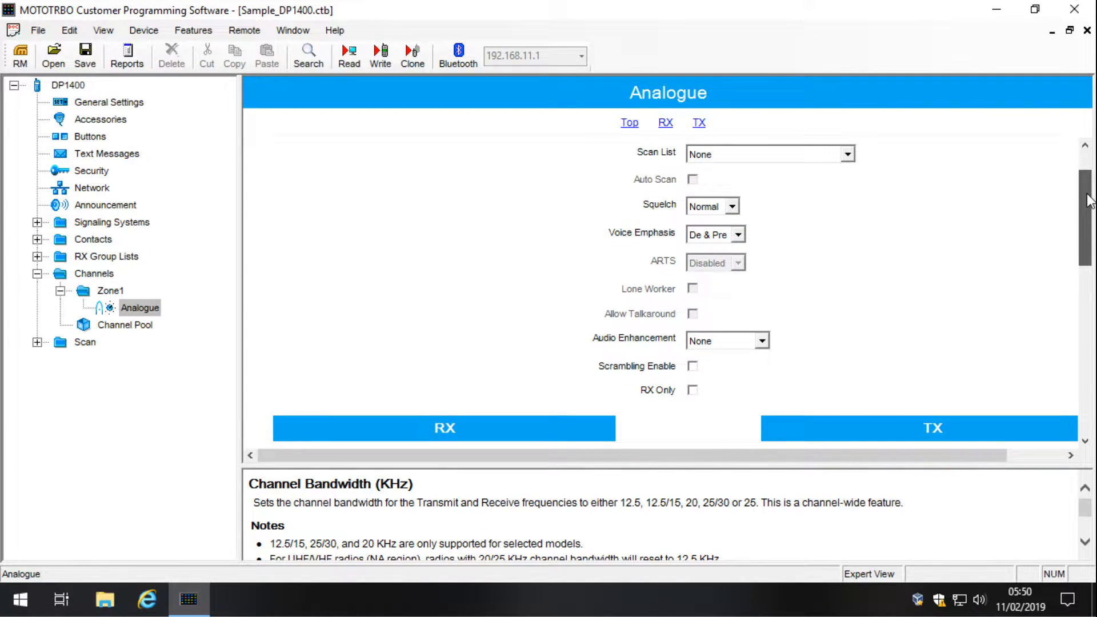
pyautogui.click(790, 156)
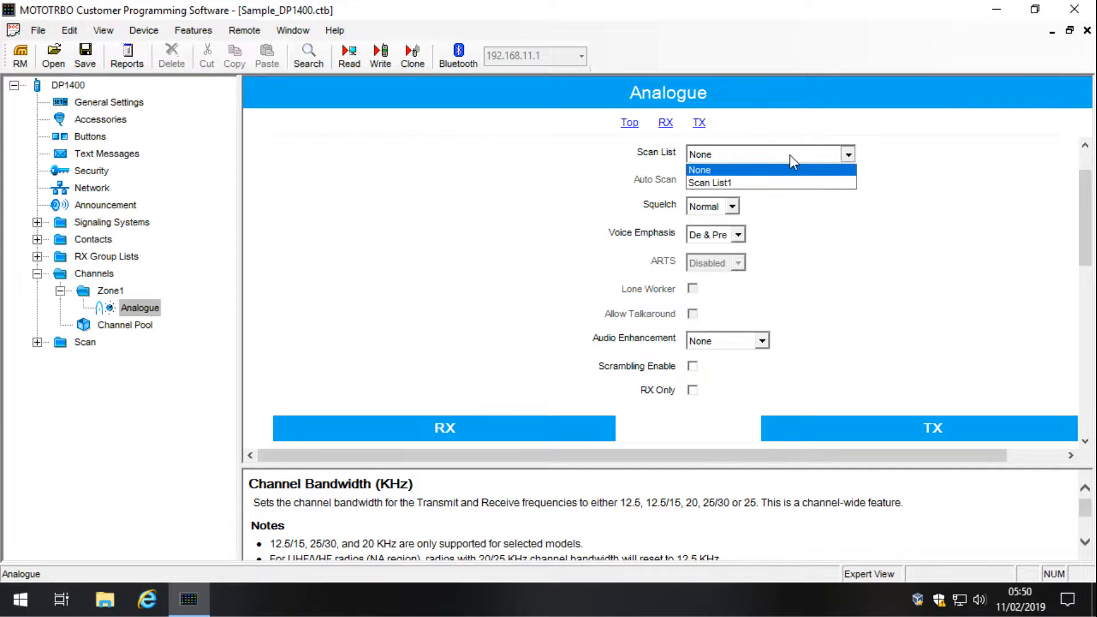
pyautogui.click(910, 155)
# Step: Check the Audio Enhancement options of the Analogue channel, leaving the selection at None
pyautogui.moveTo(1086, 191); pyautogui.dragTo(1090, 219)
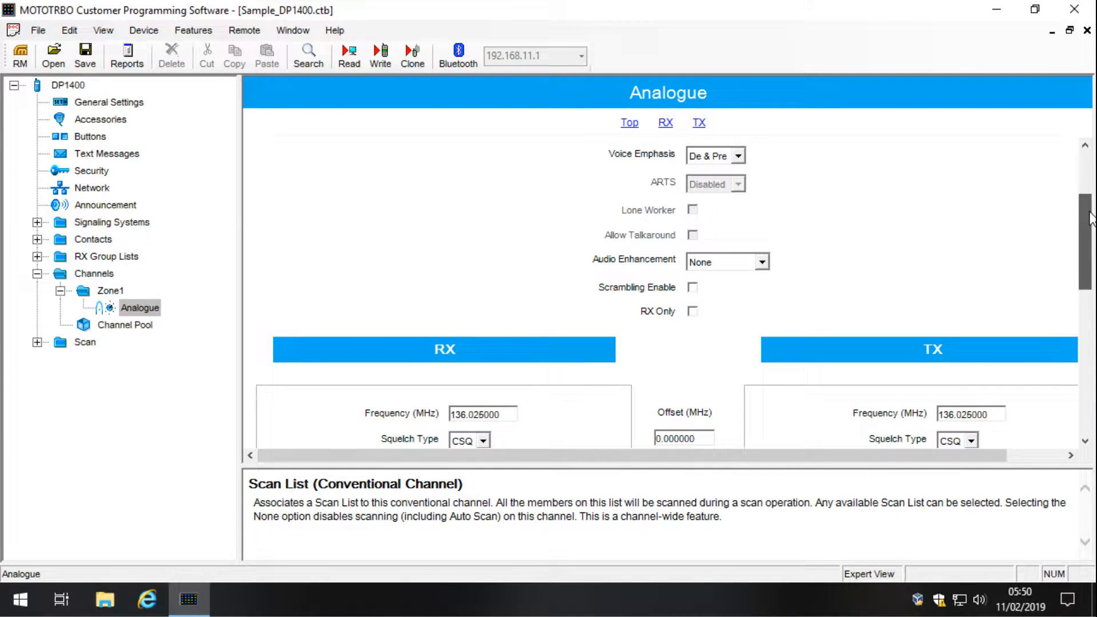
pyautogui.moveTo(1090, 217); pyautogui.dragTo(1091, 228)
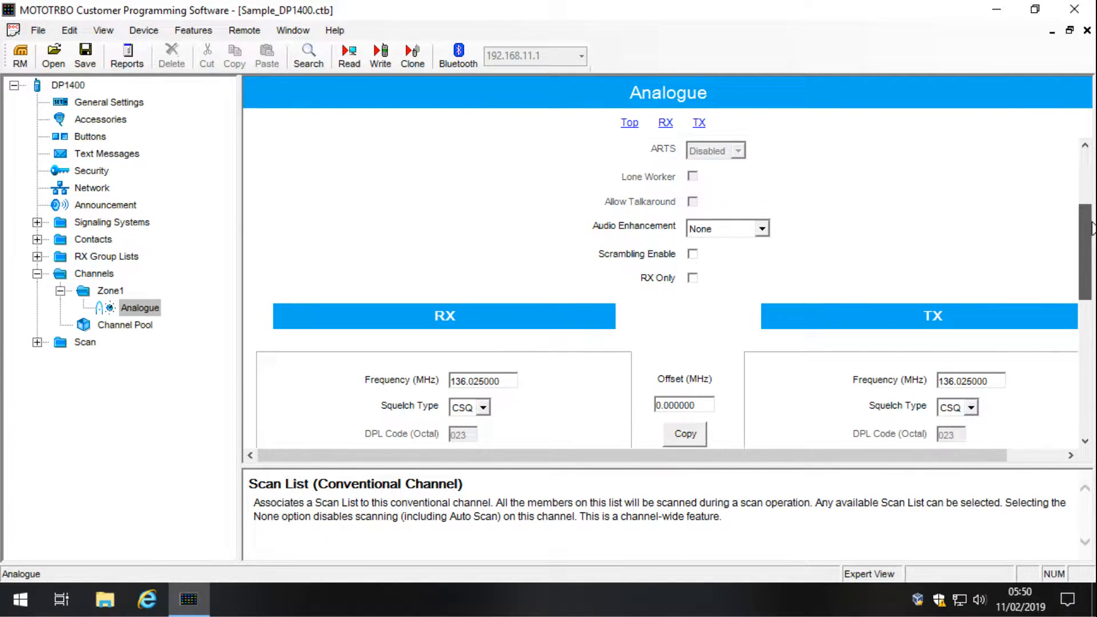
pyautogui.click(753, 229)
pyautogui.click(753, 229)
pyautogui.click(721, 227)
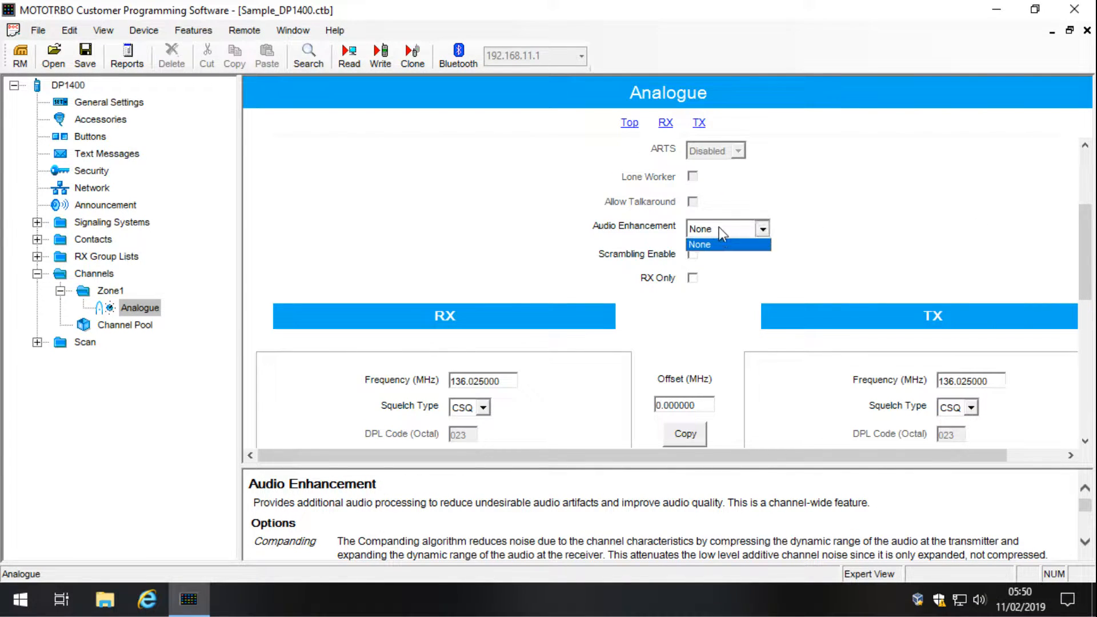
pyautogui.click(729, 227)
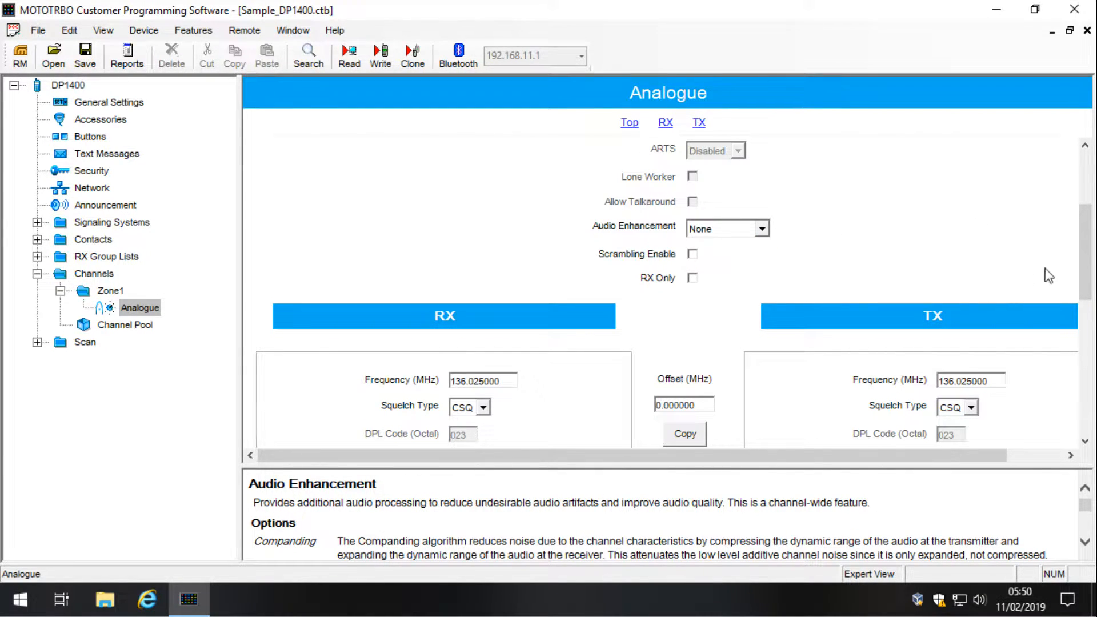
# Step: Examine the Analogue channel's RX and TX sections, including frequency, squelch type and signaling system
pyautogui.moveTo(1086, 250); pyautogui.dragTo(1091, 268)
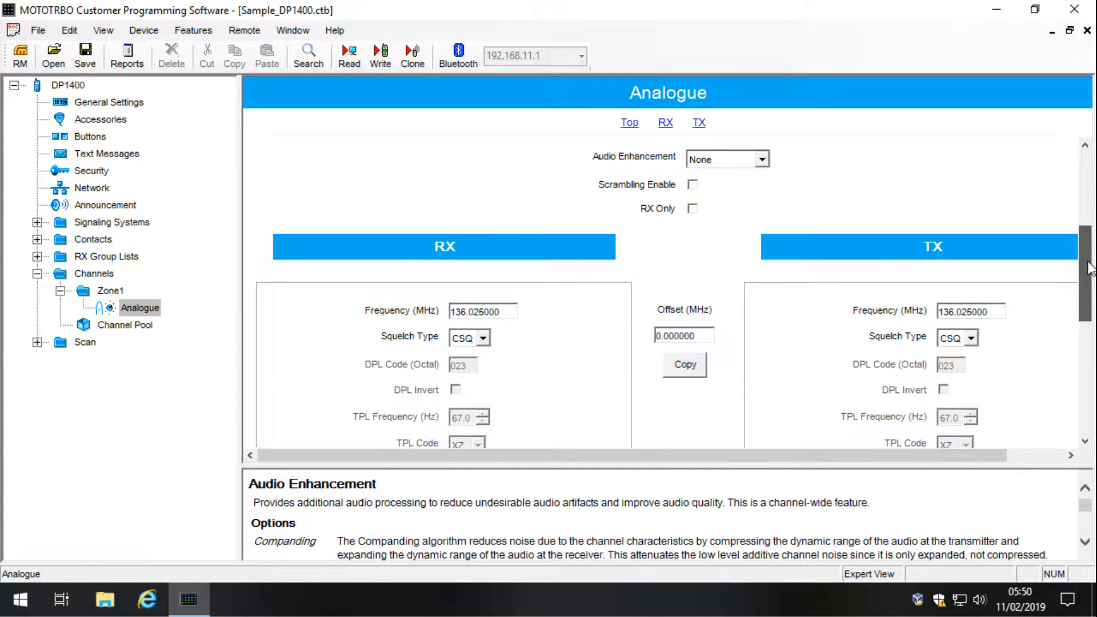
pyautogui.moveTo(1090, 269); pyautogui.dragTo(1091, 279)
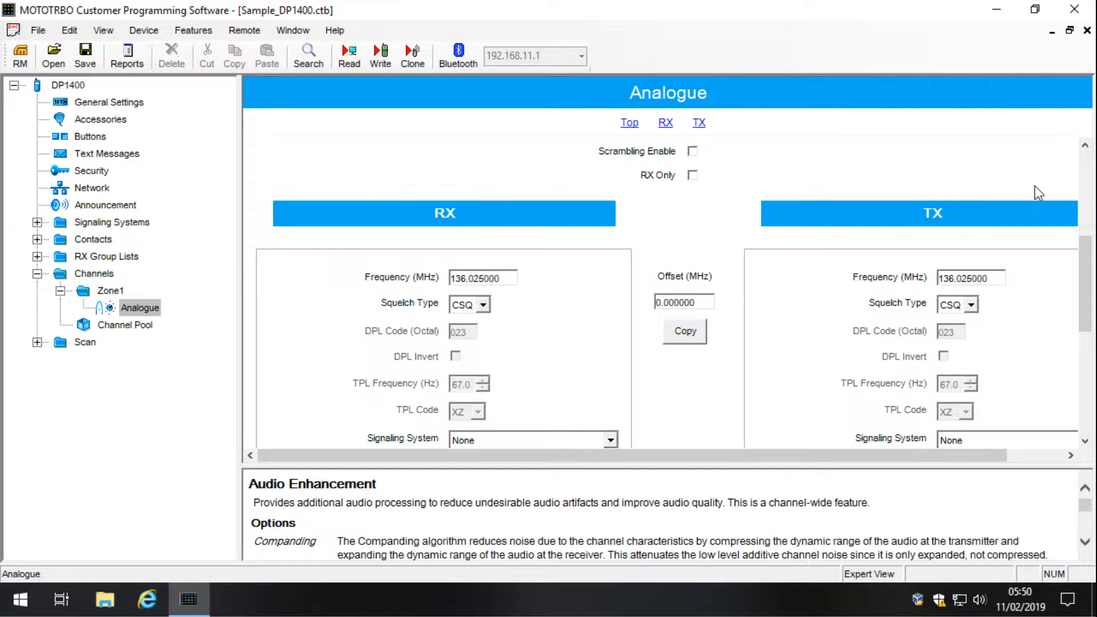
pyautogui.moveTo(1085, 264)
pyautogui.mouseDown()
pyautogui.moveTo(1086, 252)
pyautogui.moveTo(1085, 265)
pyautogui.mouseUp()
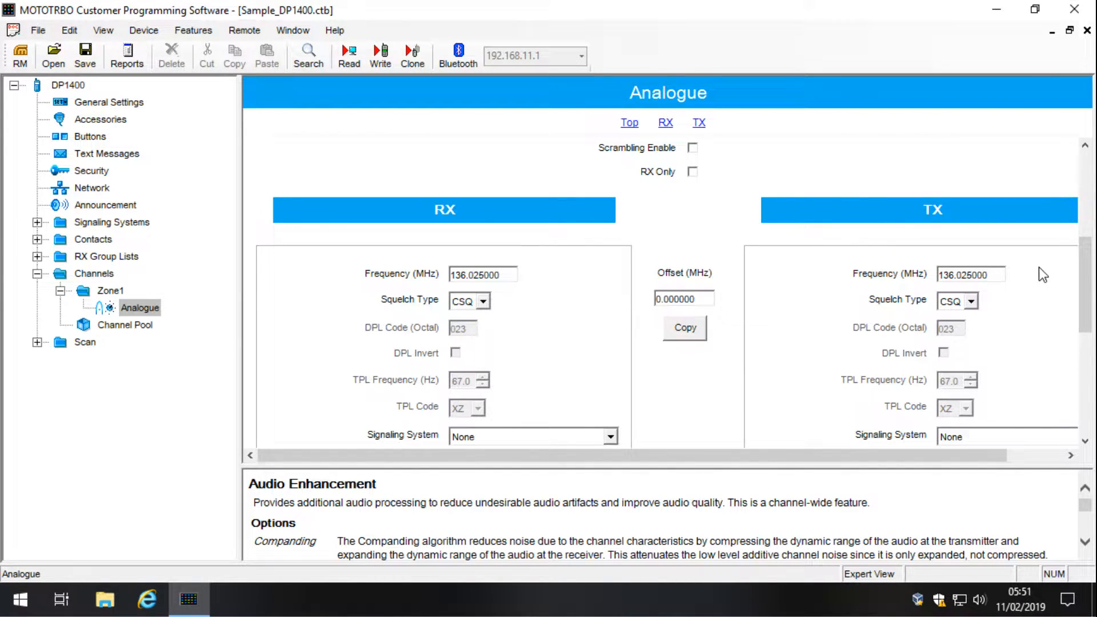
pyautogui.moveTo(1088, 249); pyautogui.dragTo(1088, 263)
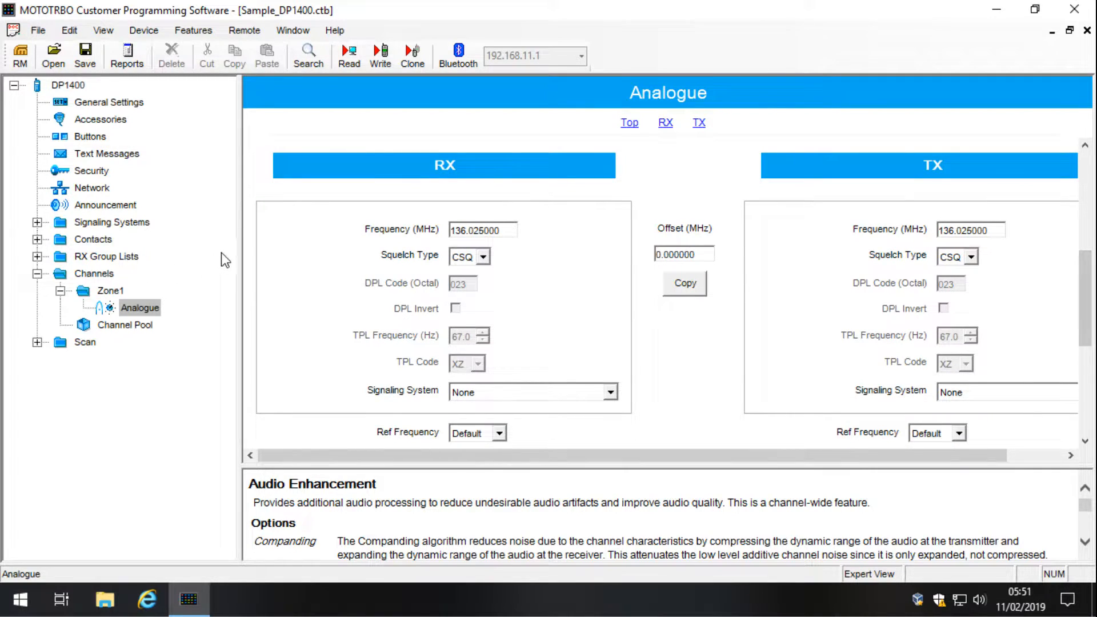
# Step: Narrow the codeplug tree pane and set the Analogue channel's RX frequency to 165.000 MHz
pyautogui.moveTo(113, 249); pyautogui.dragTo(121, 247)
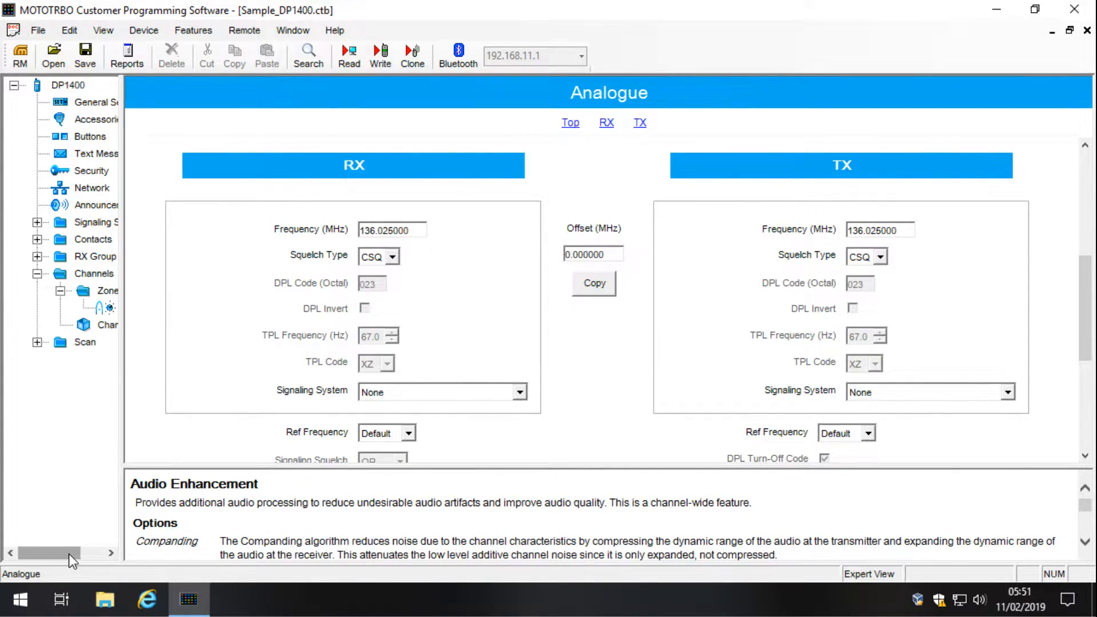
pyautogui.moveTo(71, 554); pyautogui.dragTo(95, 554)
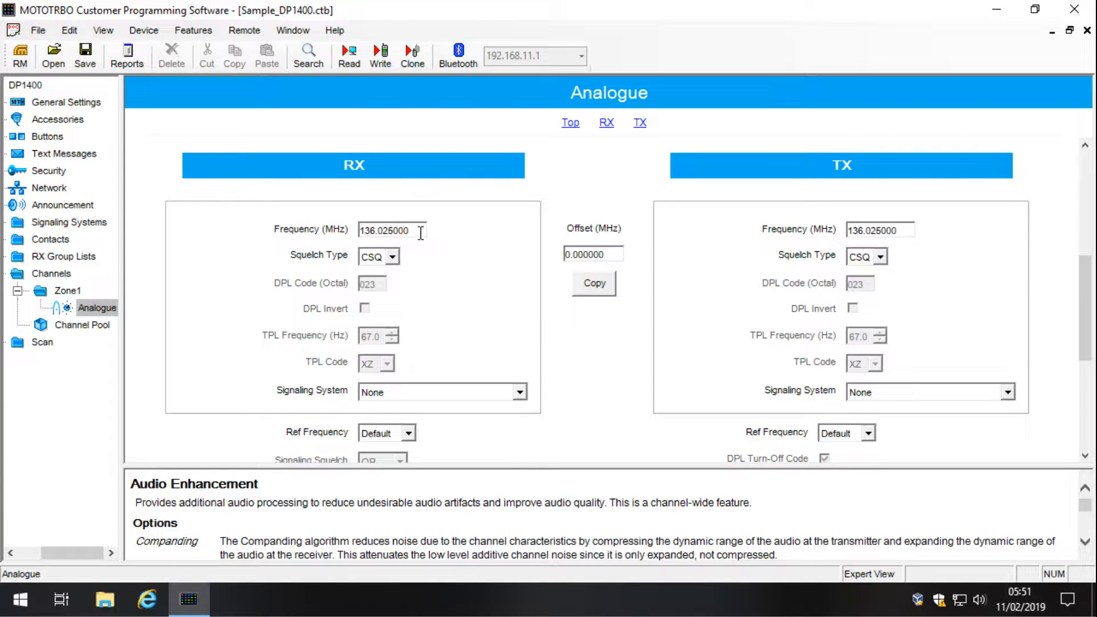
pyautogui.moveTo(421, 232); pyautogui.dragTo(342, 232)
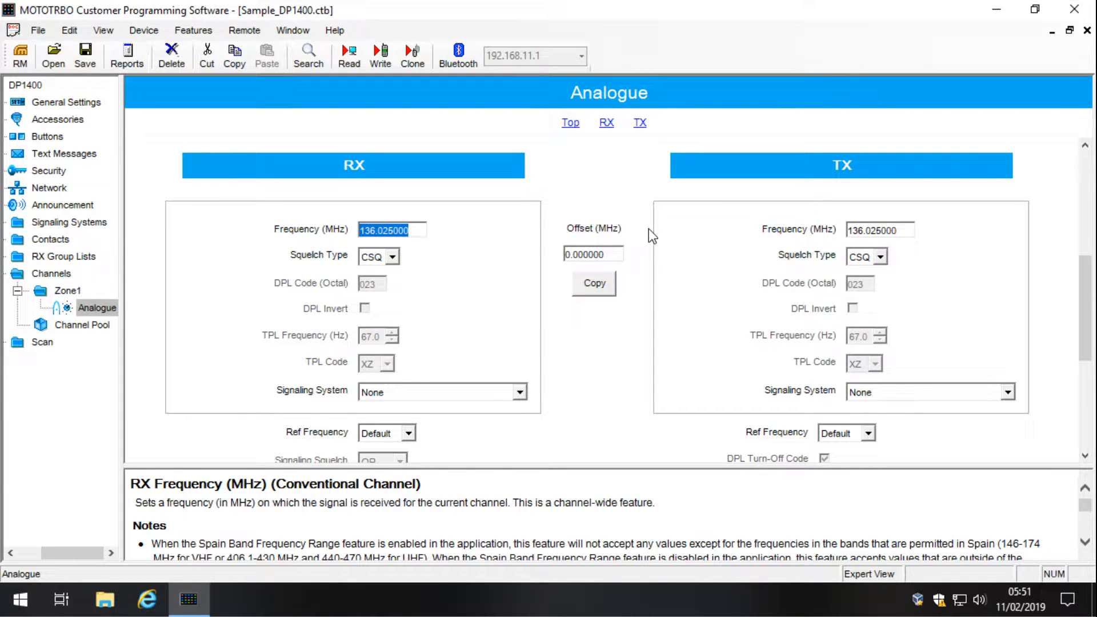
pyautogui.write('165.000')
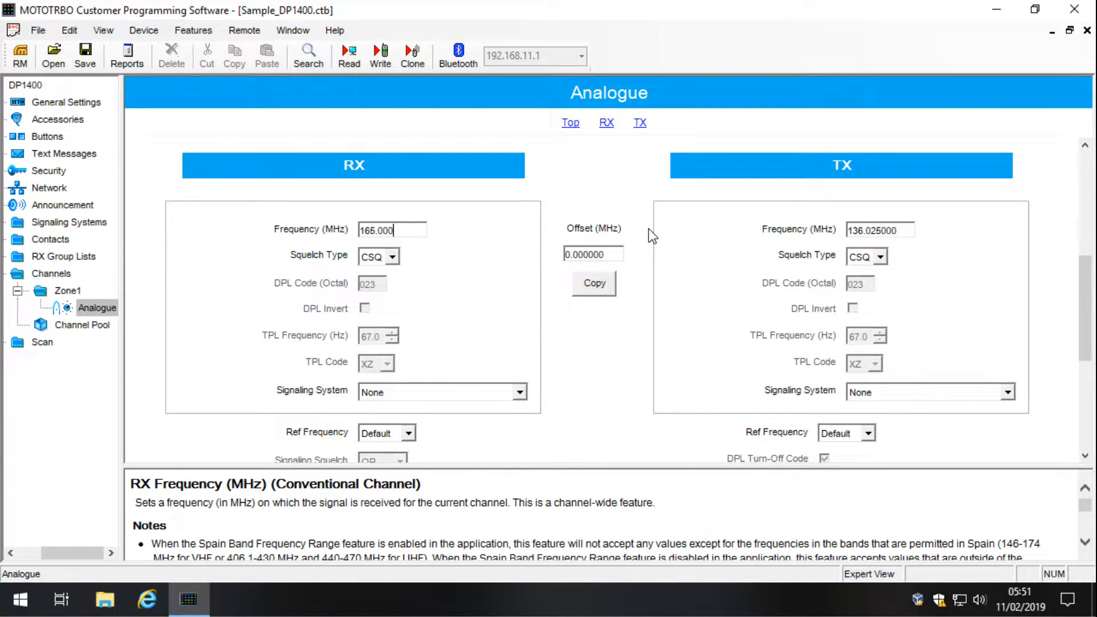
pyautogui.click(906, 231)
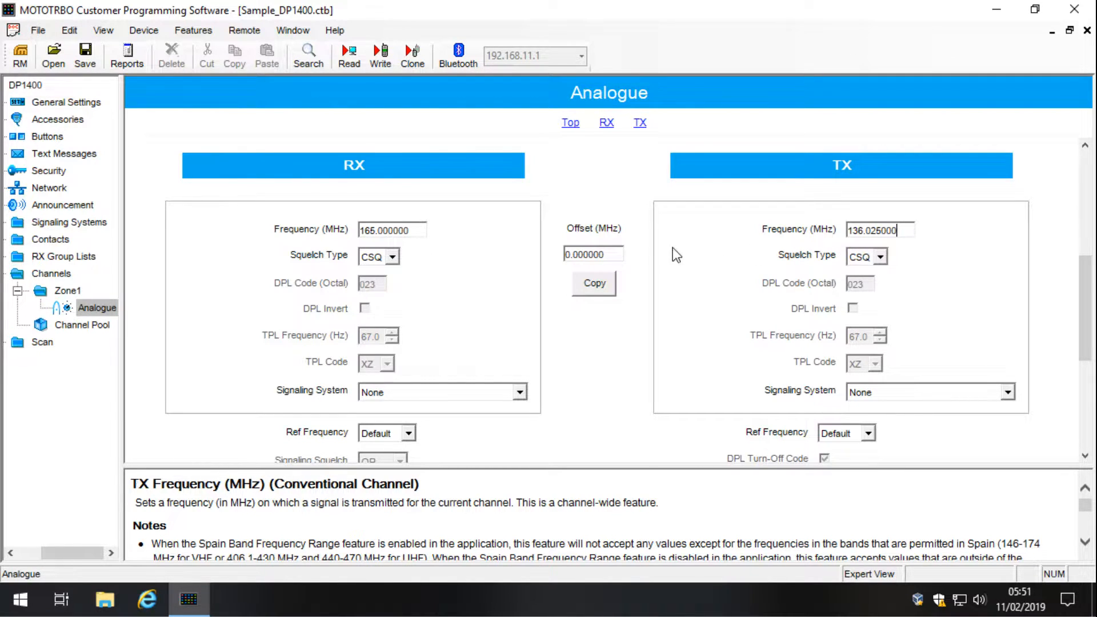
# Step: Set the RX squelch type to TPL with a TPL frequency of 123.0 Hz
pyautogui.click(393, 257)
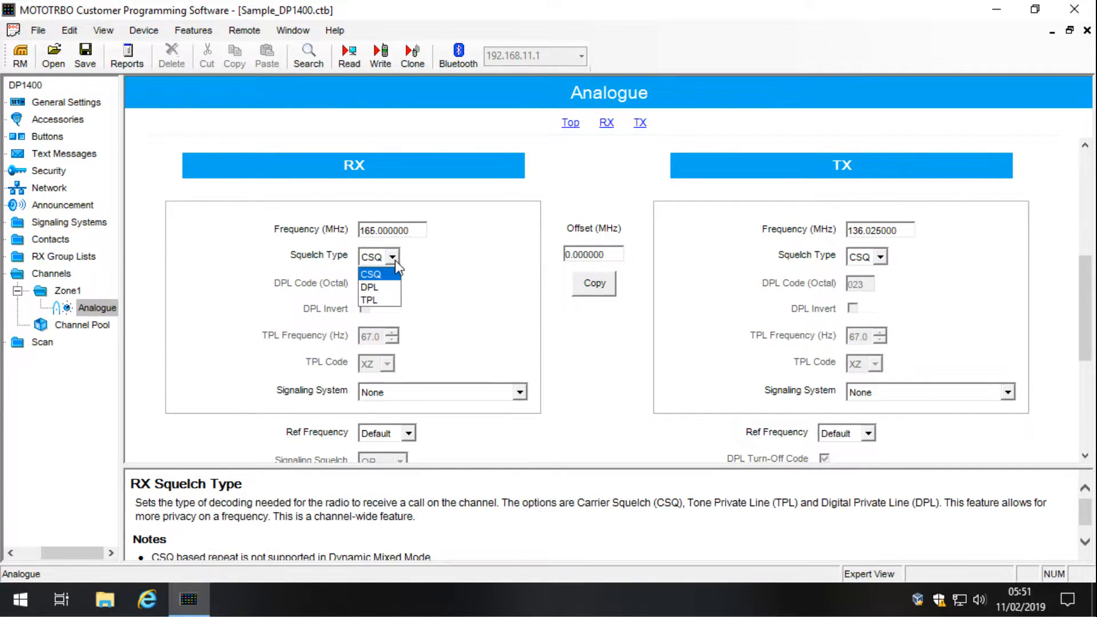
pyautogui.click(389, 297)
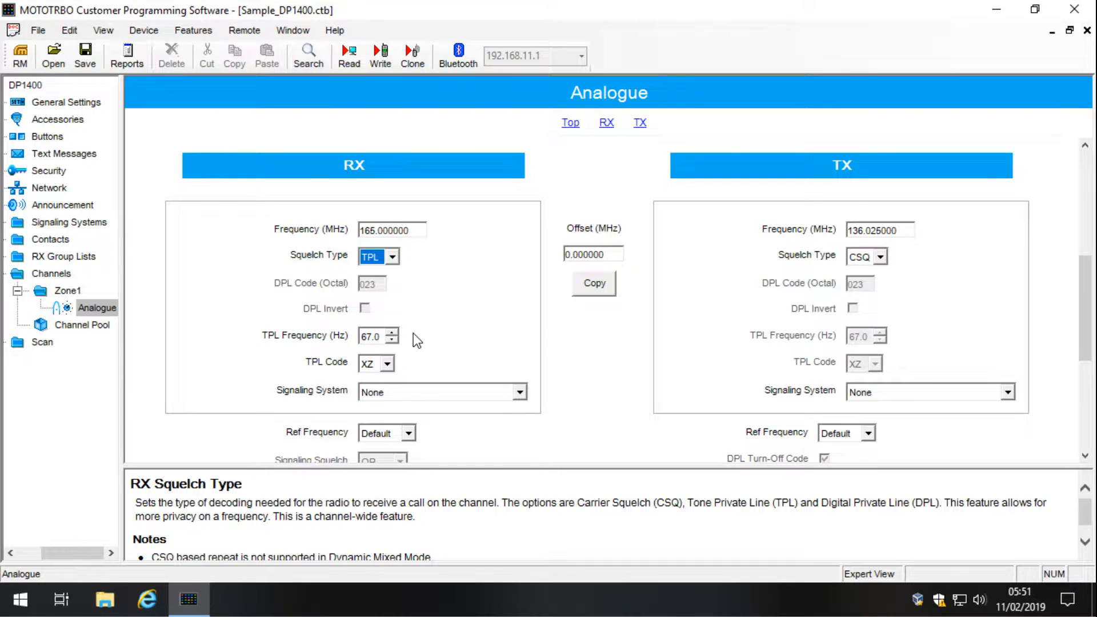
pyautogui.click(372, 338)
pyautogui.click(372, 337)
pyautogui.moveTo(381, 337); pyautogui.dragTo(348, 335)
pyautogui.click(367, 337)
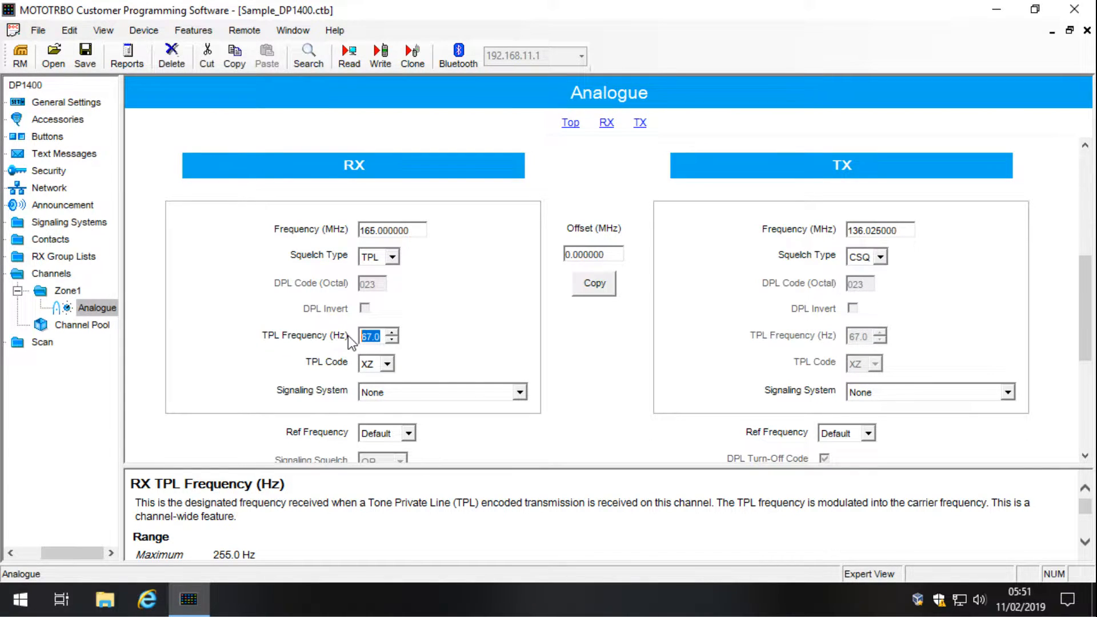
pyautogui.write('123')
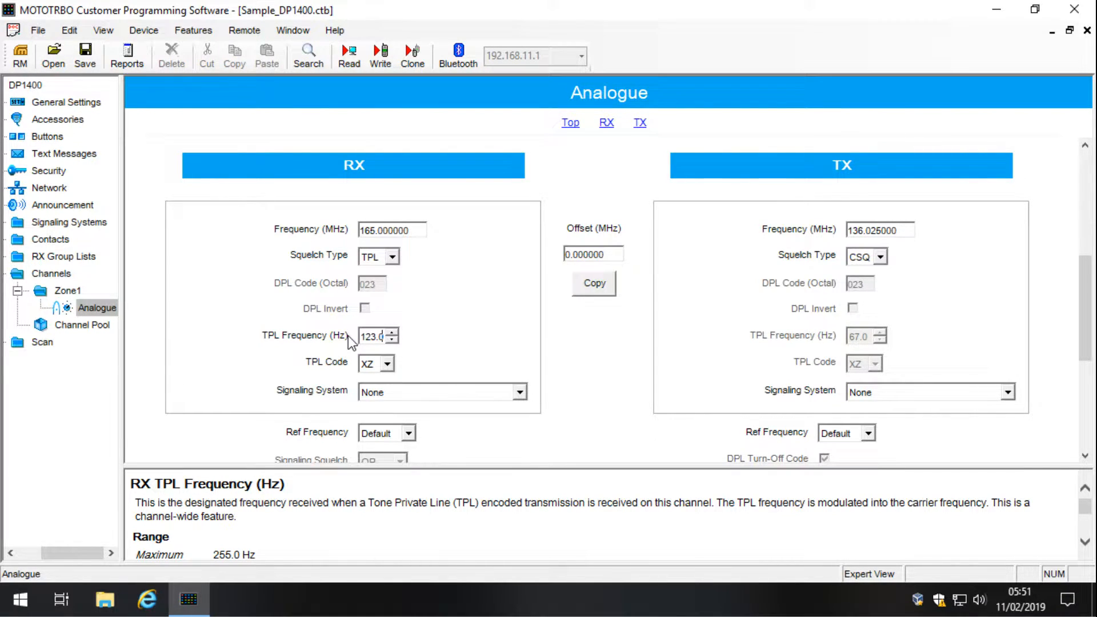
pyautogui.click(429, 345)
# Step: Set the RX frequency to 165 MHz and its TPL frequency to 67.0 Hz, and copy the RX settings to the TX side
pyautogui.moveTo(410, 230); pyautogui.dragTo(342, 231)
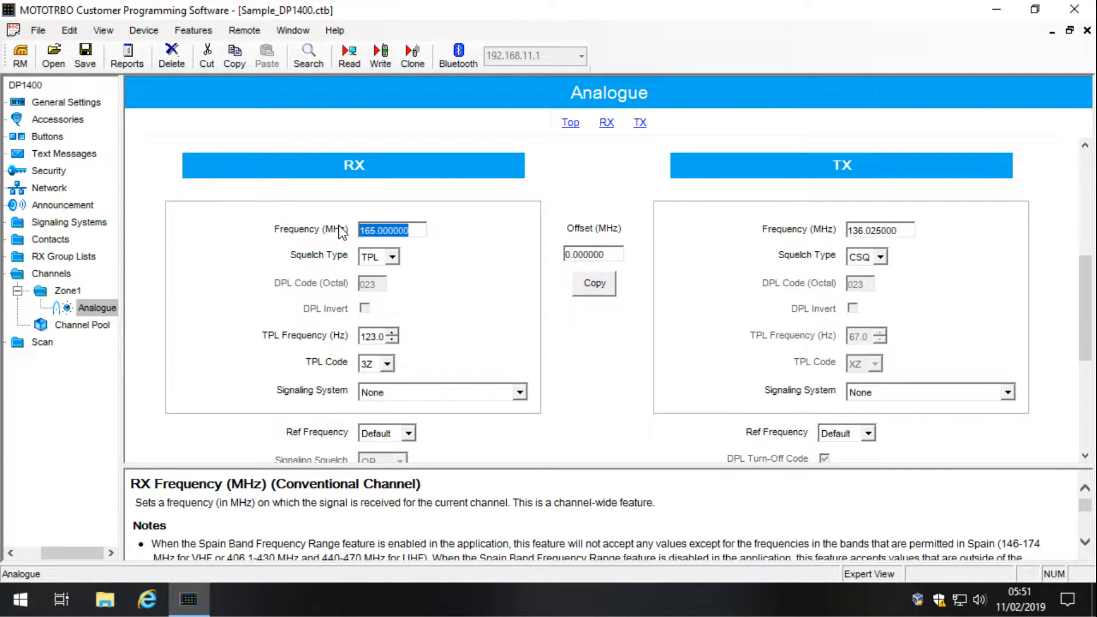
pyautogui.write('165.00')
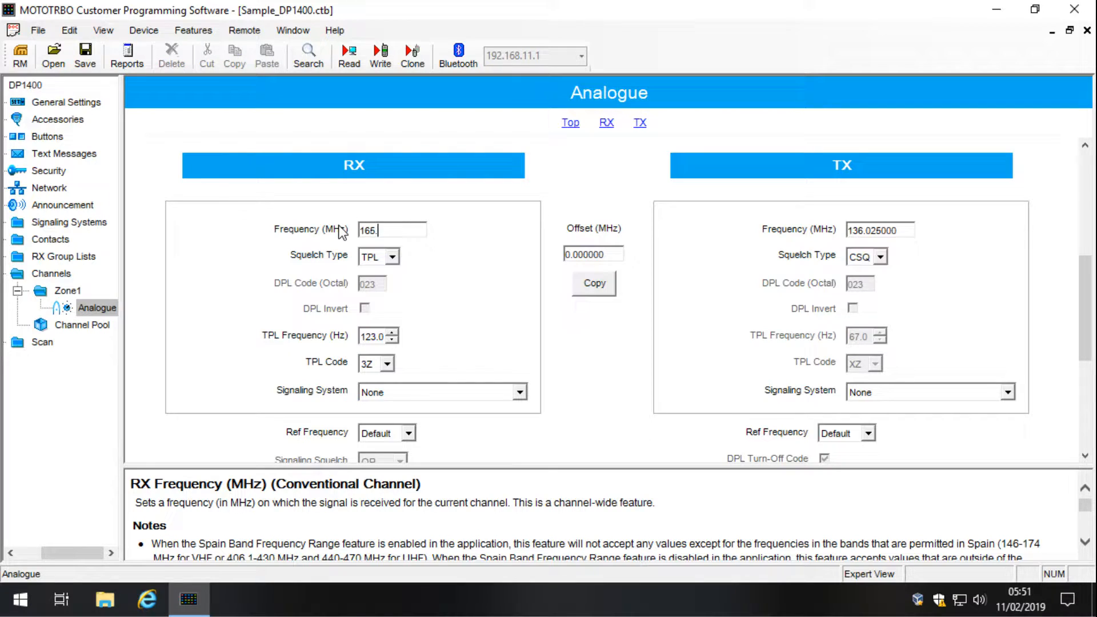
pyautogui.click(381, 336)
pyautogui.moveTo(381, 336); pyautogui.dragTo(357, 336)
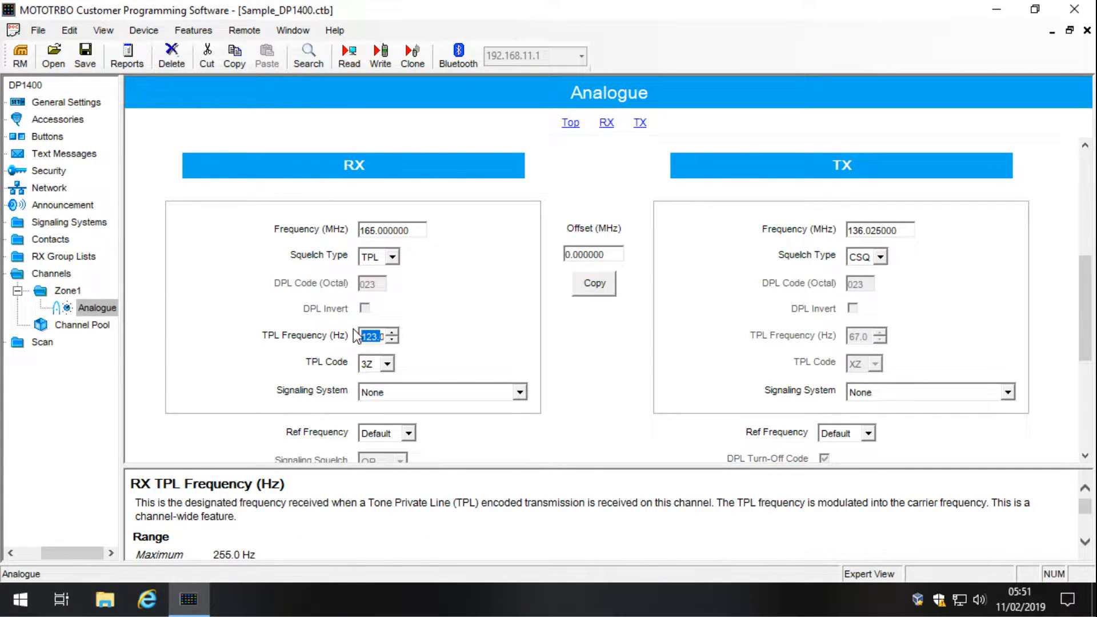
pyautogui.press('BackSpace')
pyautogui.write('67.0')
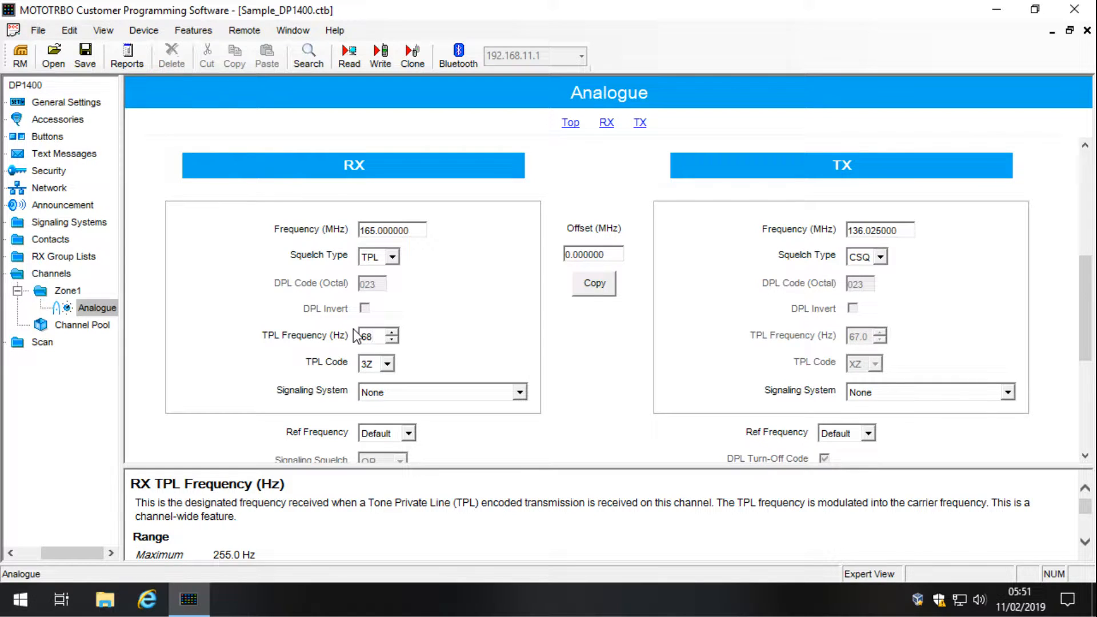
pyautogui.click(594, 286)
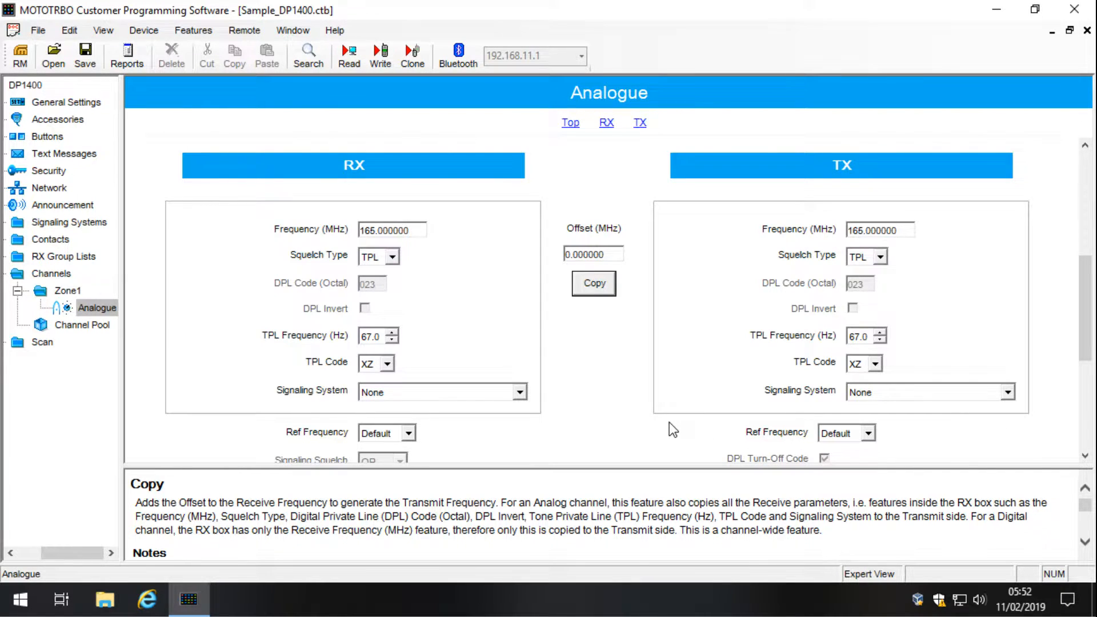
# Step: Set the offset to -5.5 MHz and copy the RX settings to the TX side with that offset
pyautogui.click(609, 259)
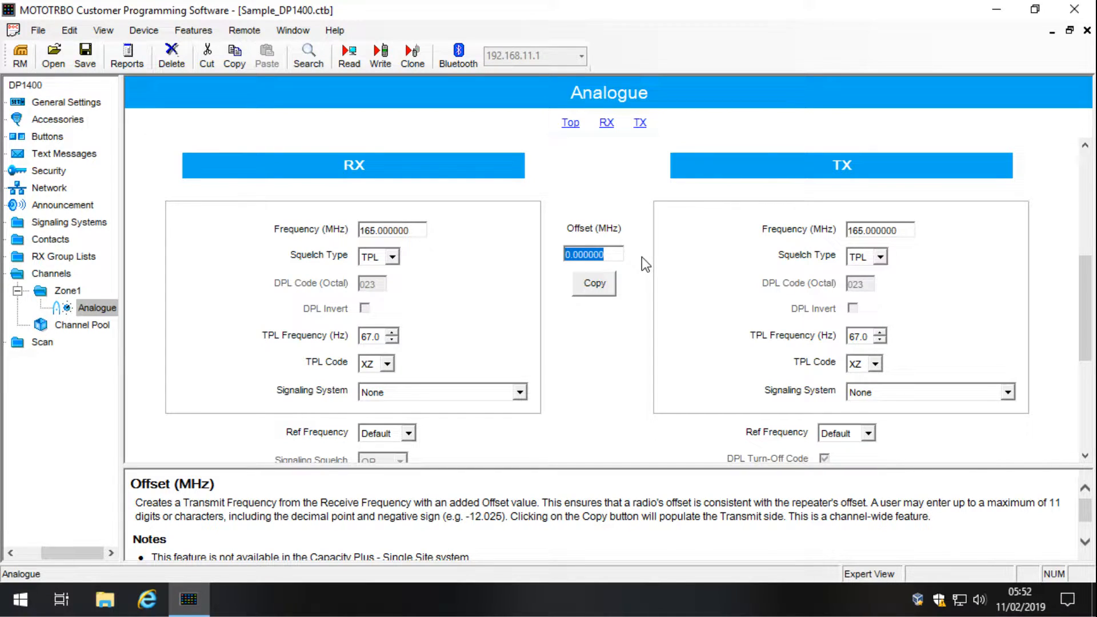
pyautogui.write('-5.5')
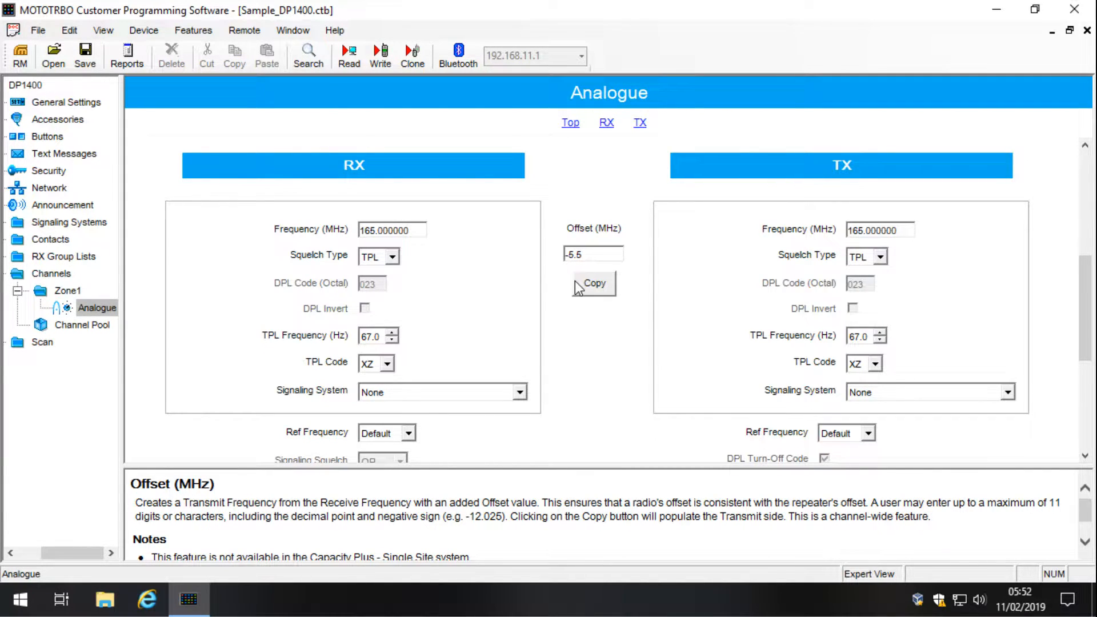
pyautogui.click(588, 284)
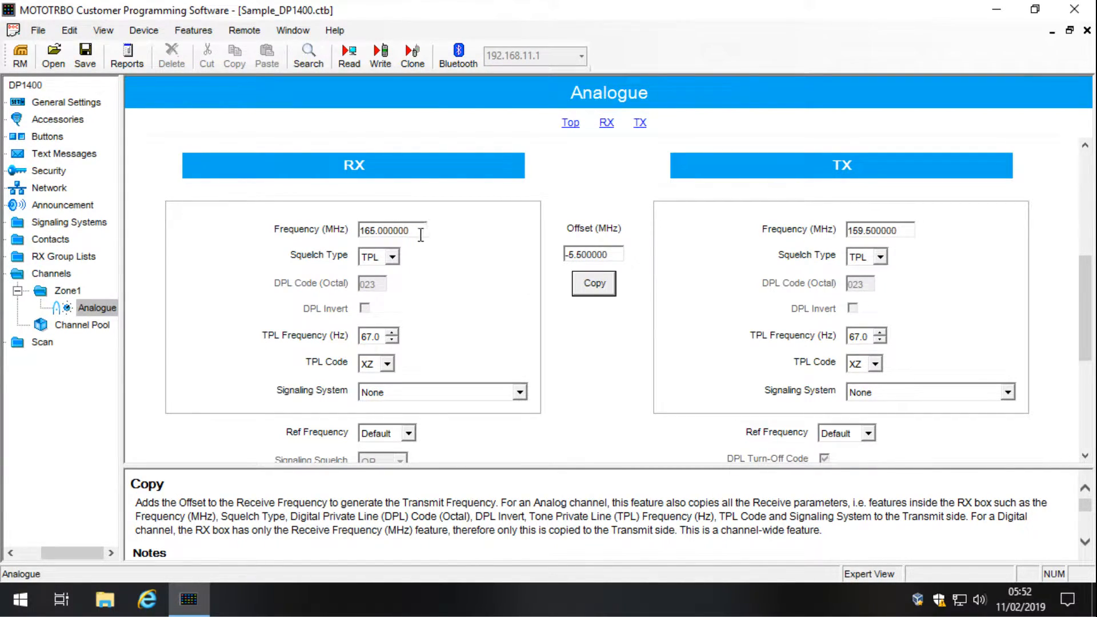
pyautogui.click(594, 254)
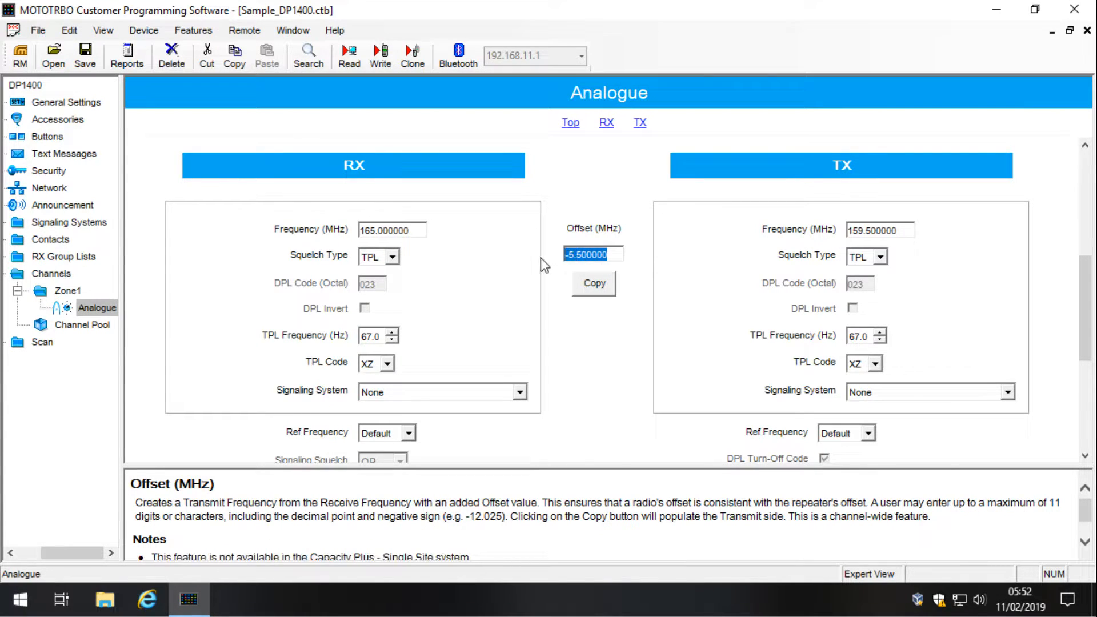
pyautogui.moveTo(607, 255); pyautogui.dragTo(651, 261)
pyautogui.click(622, 255)
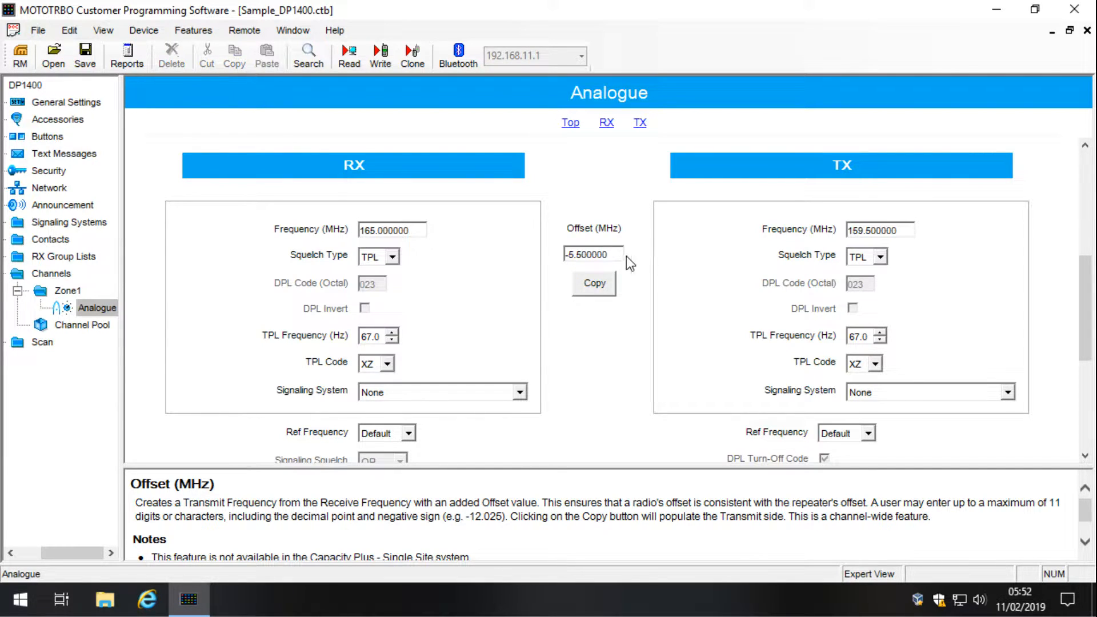
pyautogui.click(894, 230)
pyautogui.click(877, 231)
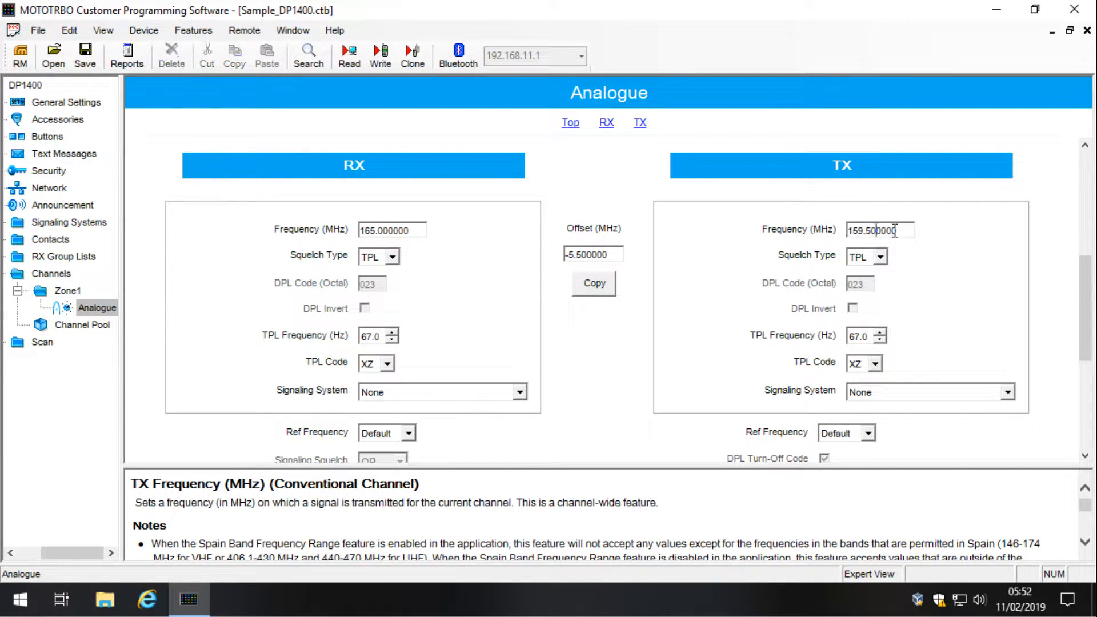
pyautogui.moveTo(900, 230); pyautogui.dragTo(773, 235)
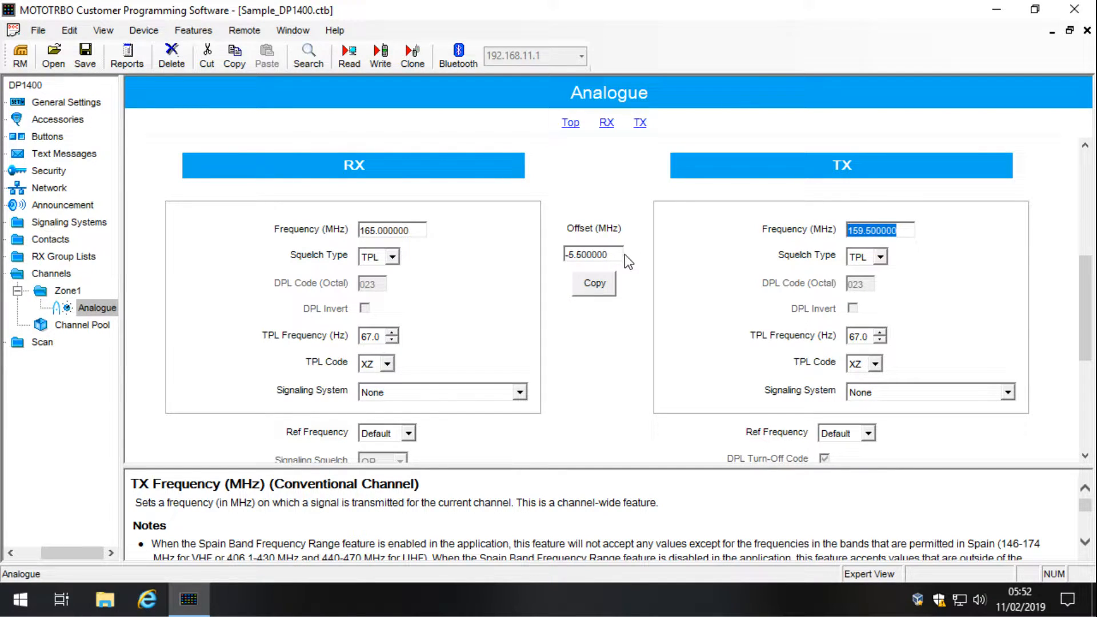
# Step: Set the offset to 0 MHz and copy the RX settings to the TX side again
pyautogui.moveTo(622, 254); pyautogui.dragTo(473, 260)
pyautogui.write('0')
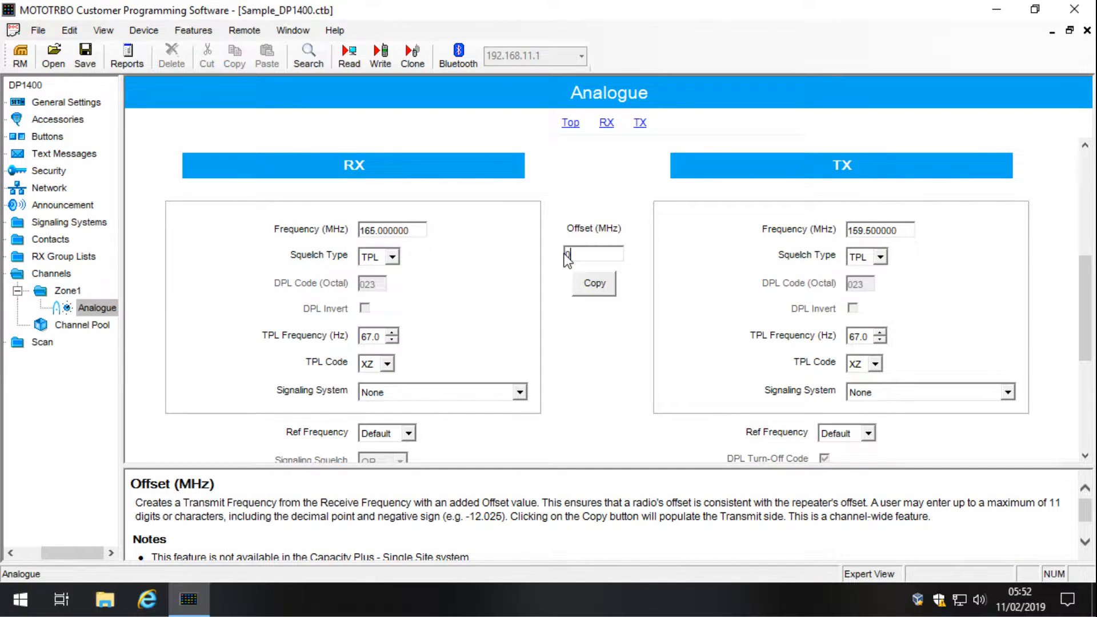
pyautogui.click(594, 289)
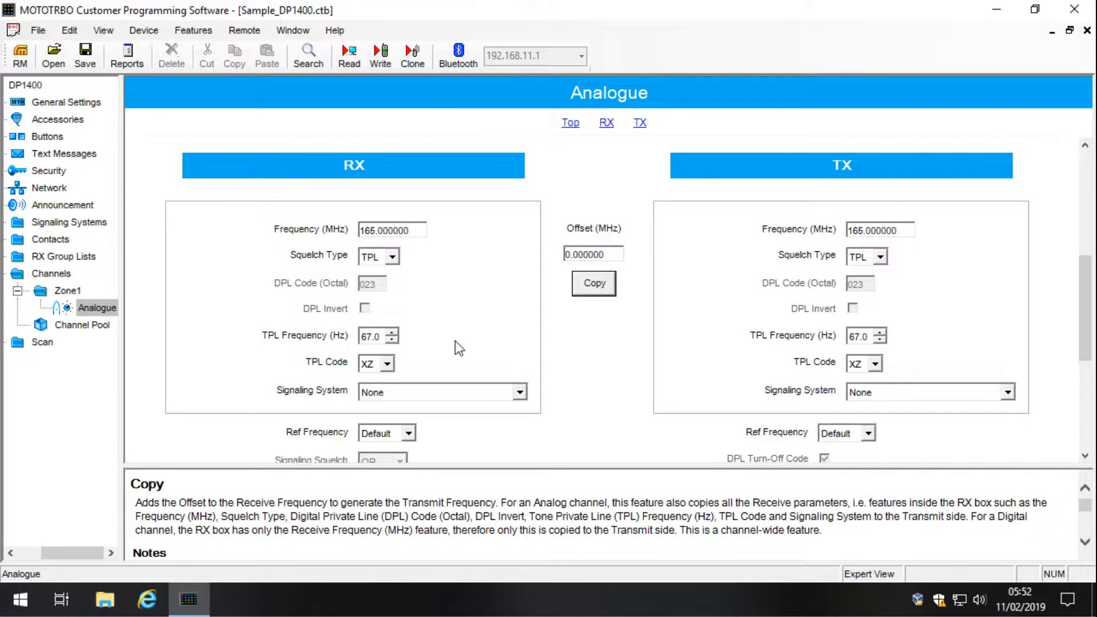
# Step: Check the TX reference frequency setting and the TPL Reverse Burst options, leaving Reverse Burst at Standard
pyautogui.moveTo(1088, 275); pyautogui.dragTo(1090, 323)
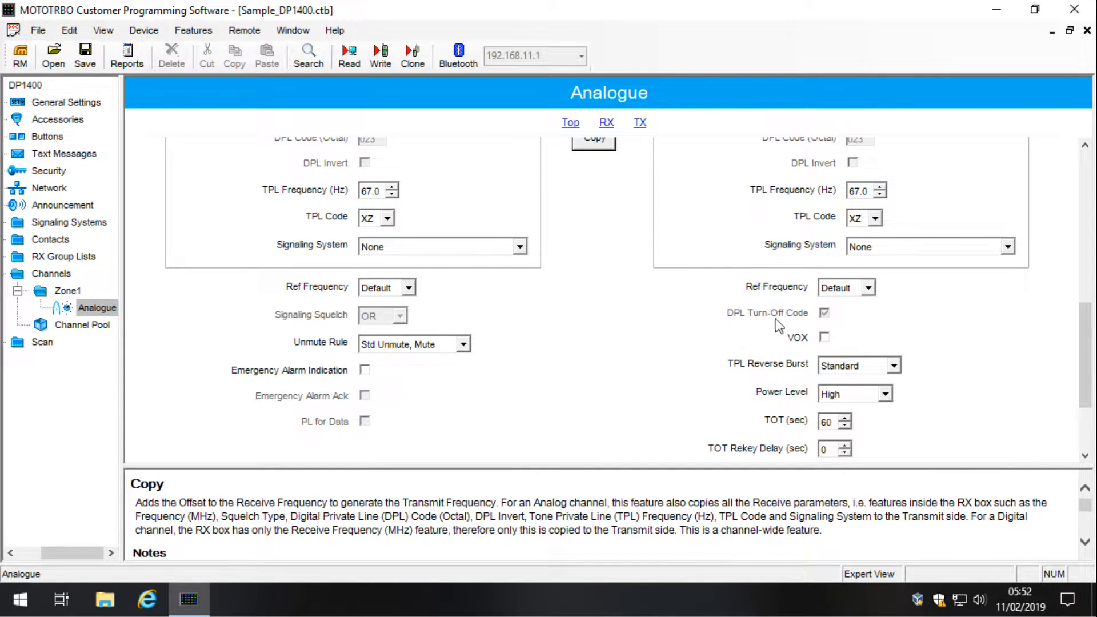
pyautogui.click(855, 289)
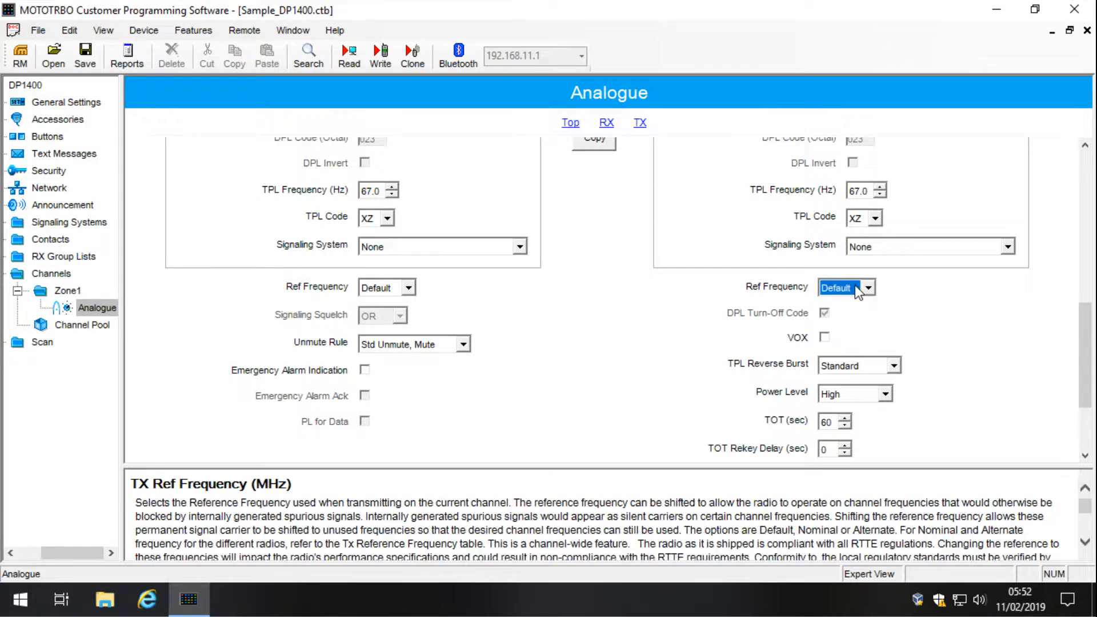
pyautogui.click(891, 366)
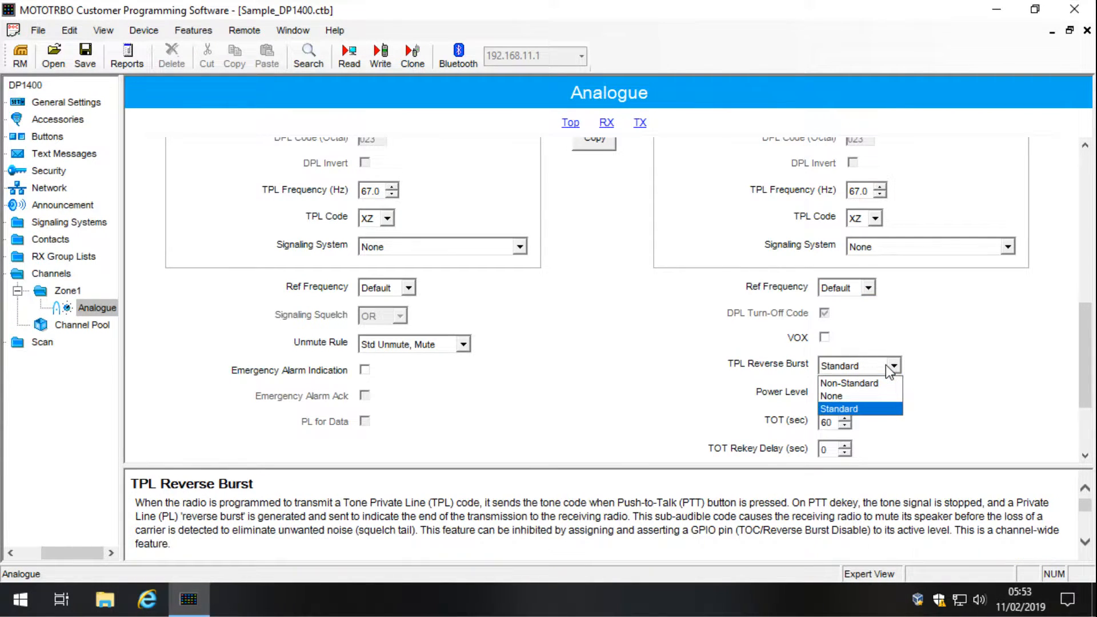
pyautogui.click(890, 367)
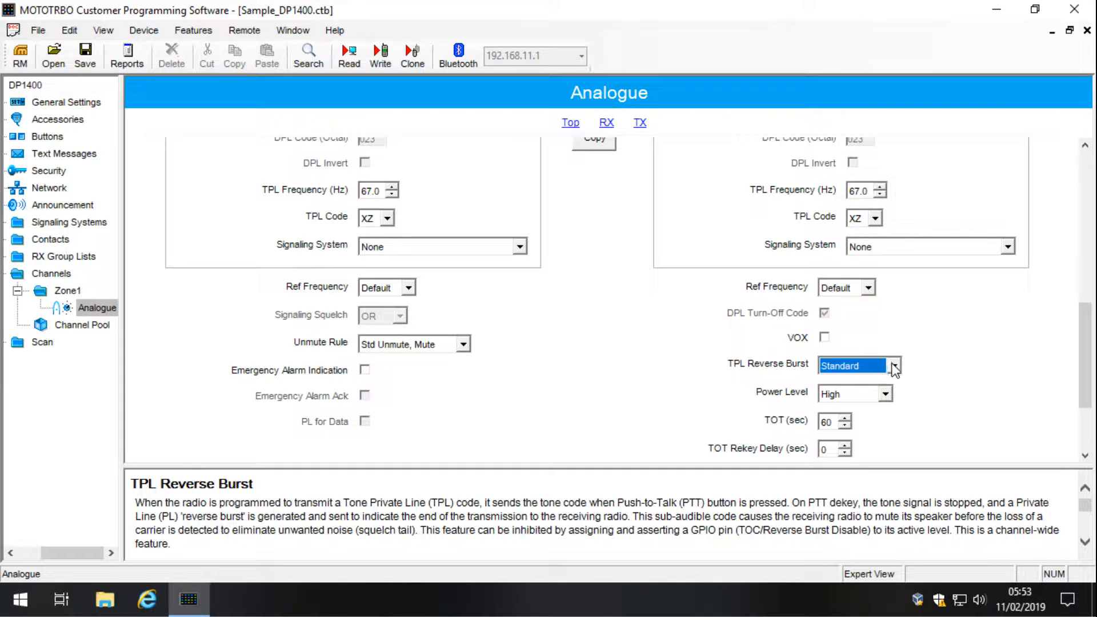
# Step: Review the TX power level options, keeping High, and set the time-out timer (TOT) to 30 seconds
pyautogui.click(887, 396)
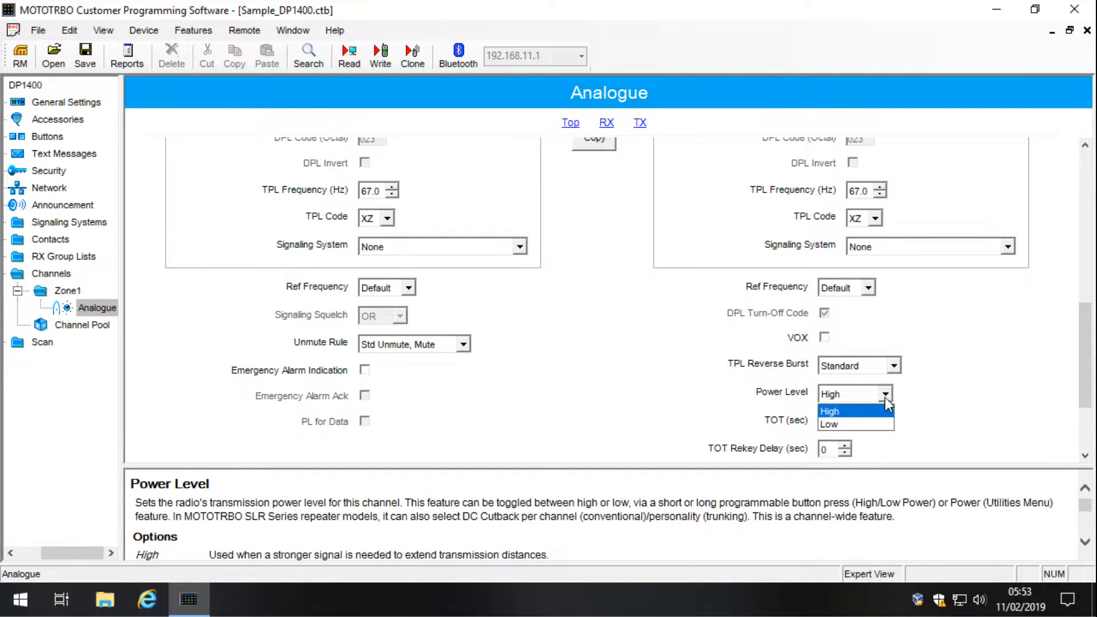
pyautogui.click(886, 410)
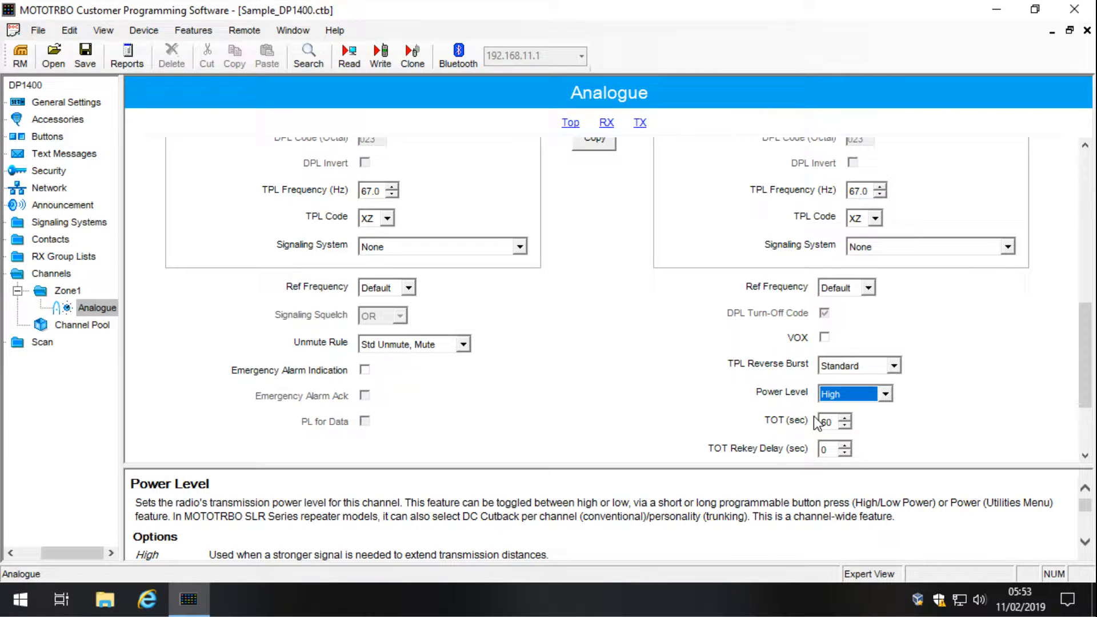
pyautogui.moveTo(828, 423); pyautogui.dragTo(784, 424)
pyautogui.write('3')
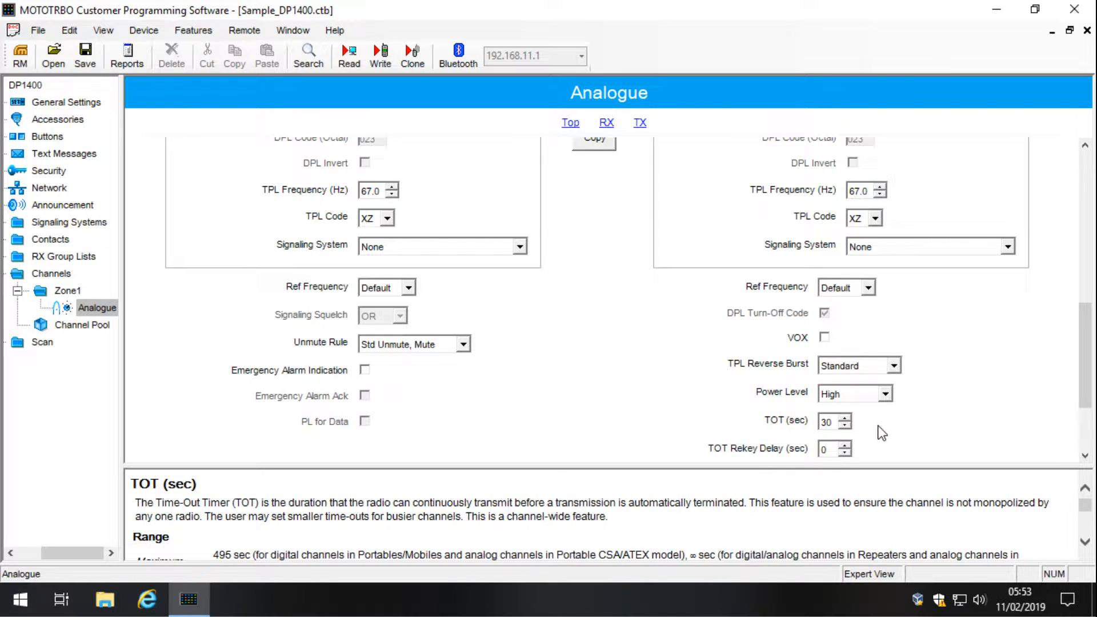
# Step: Review the analogue channel's settings and its TX Admit Criteria options, keeping Channel Free selected
pyautogui.moveTo(1086, 372); pyautogui.dragTo(1084, 205)
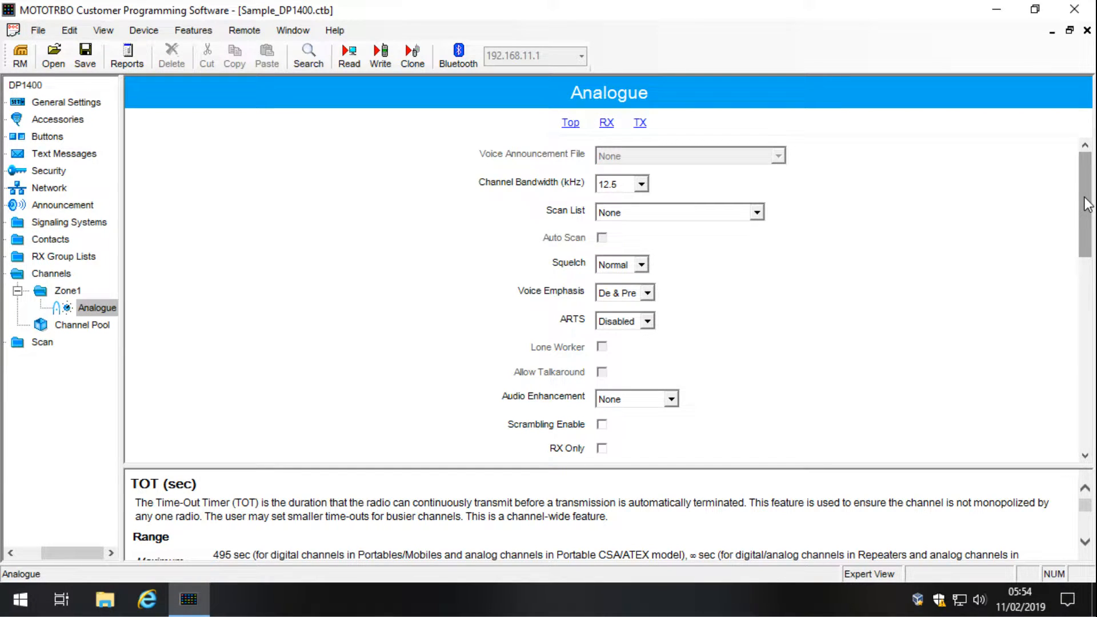
pyautogui.moveTo(1086, 204); pyautogui.dragTo(1091, 225)
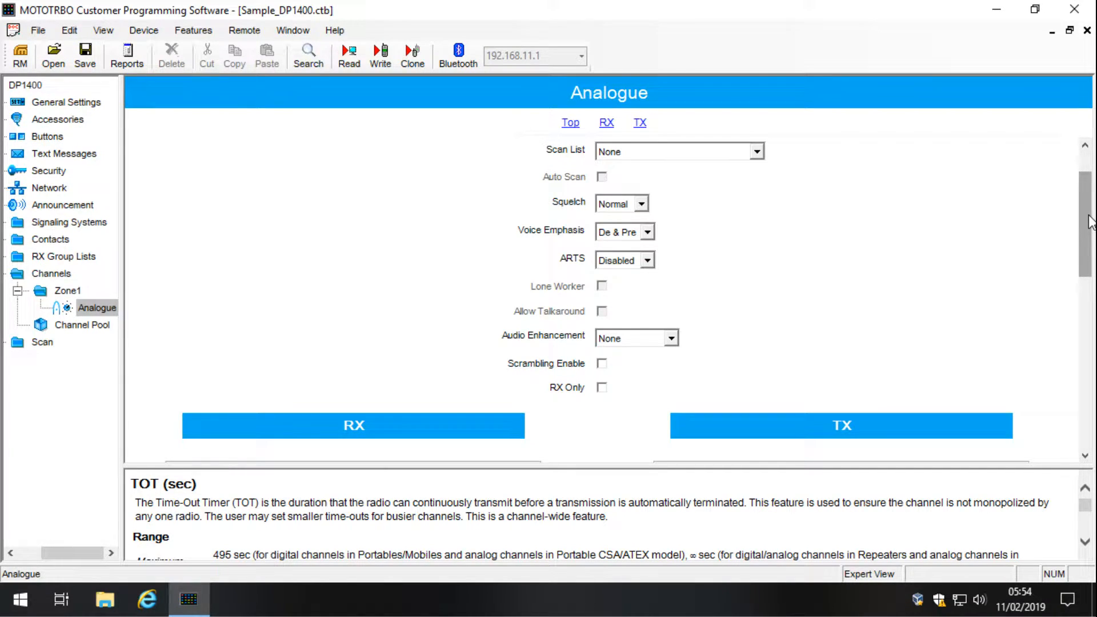
pyautogui.moveTo(1091, 222); pyautogui.dragTo(1093, 363)
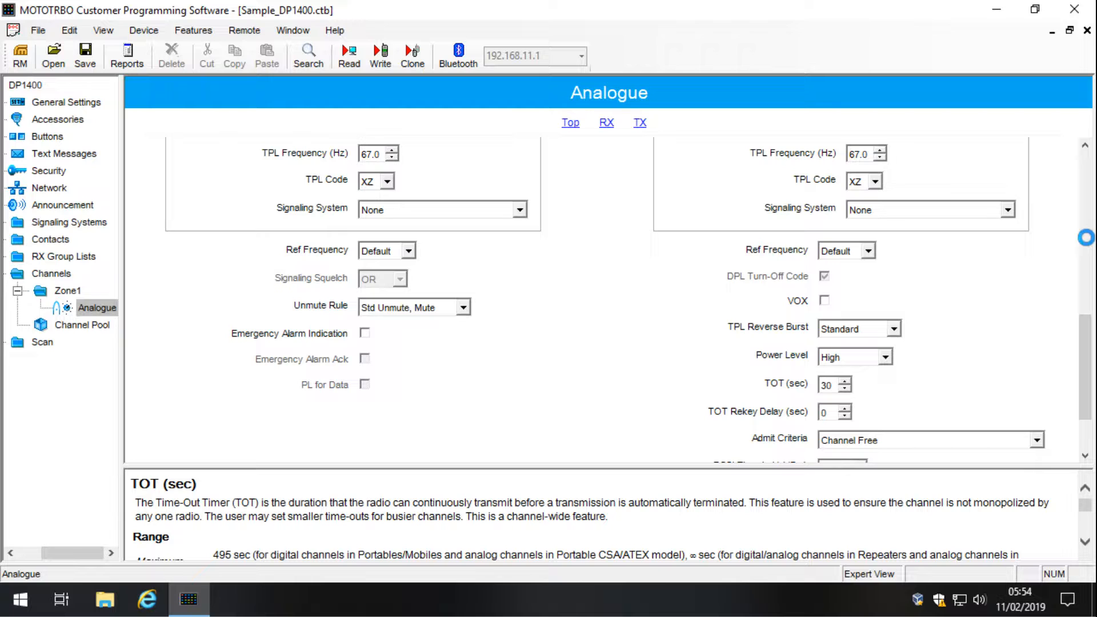
pyautogui.moveTo(1090, 340); pyautogui.dragTo(1090, 373)
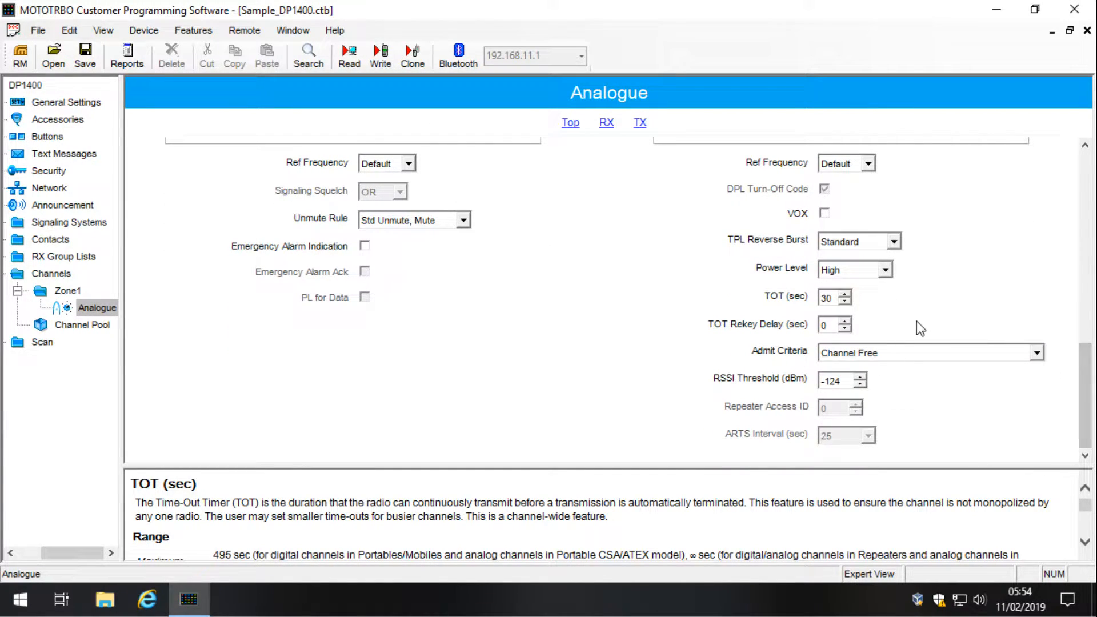
pyautogui.click(873, 351)
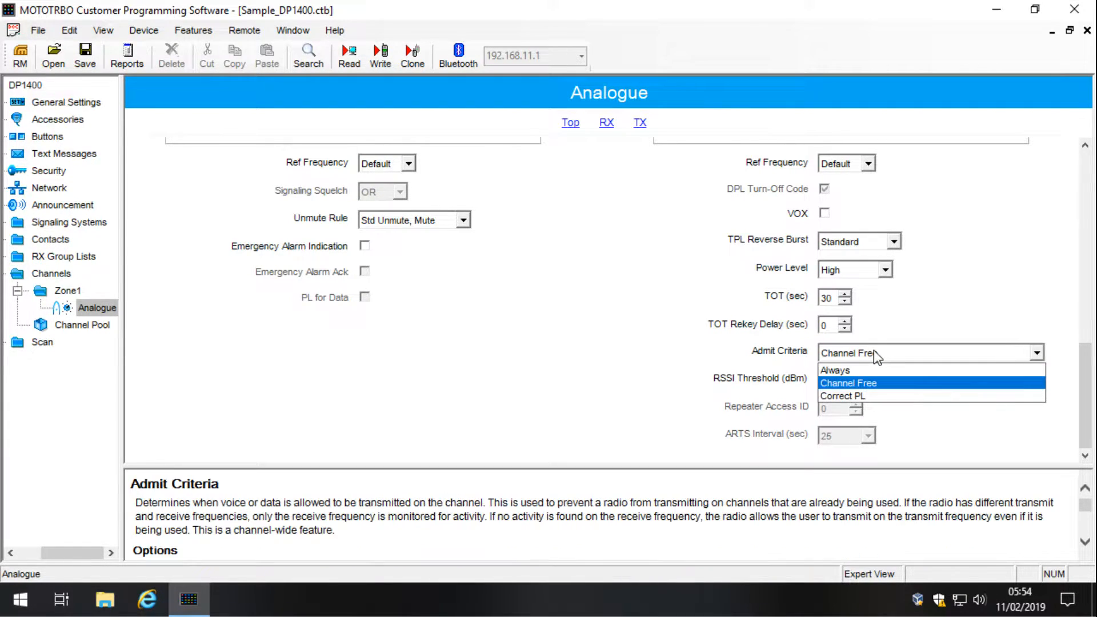
pyautogui.click(883, 384)
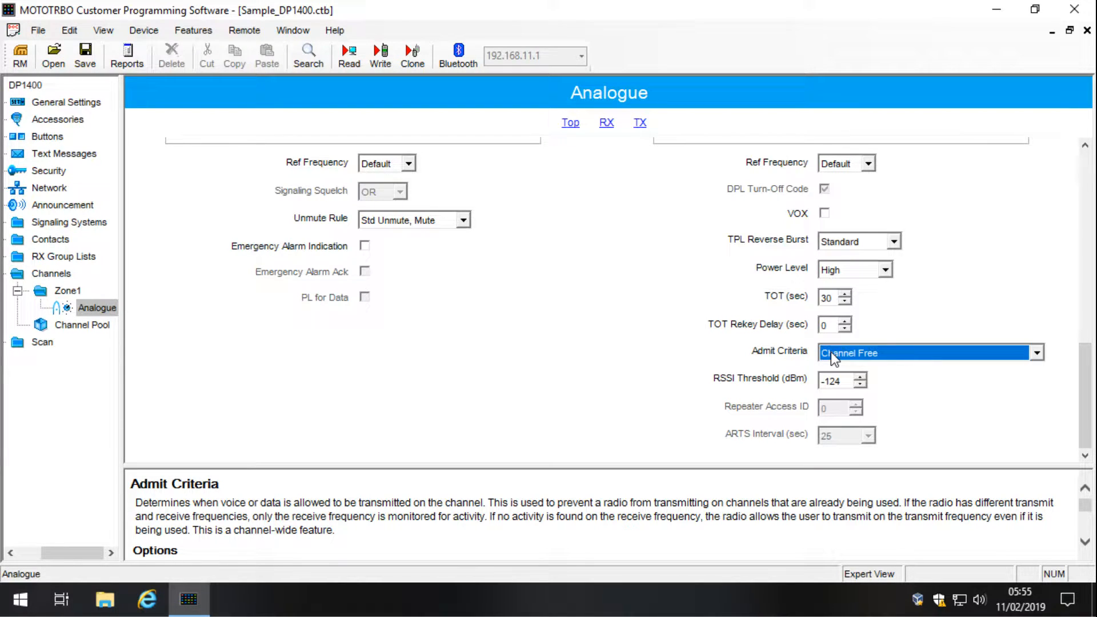
pyautogui.click(878, 352)
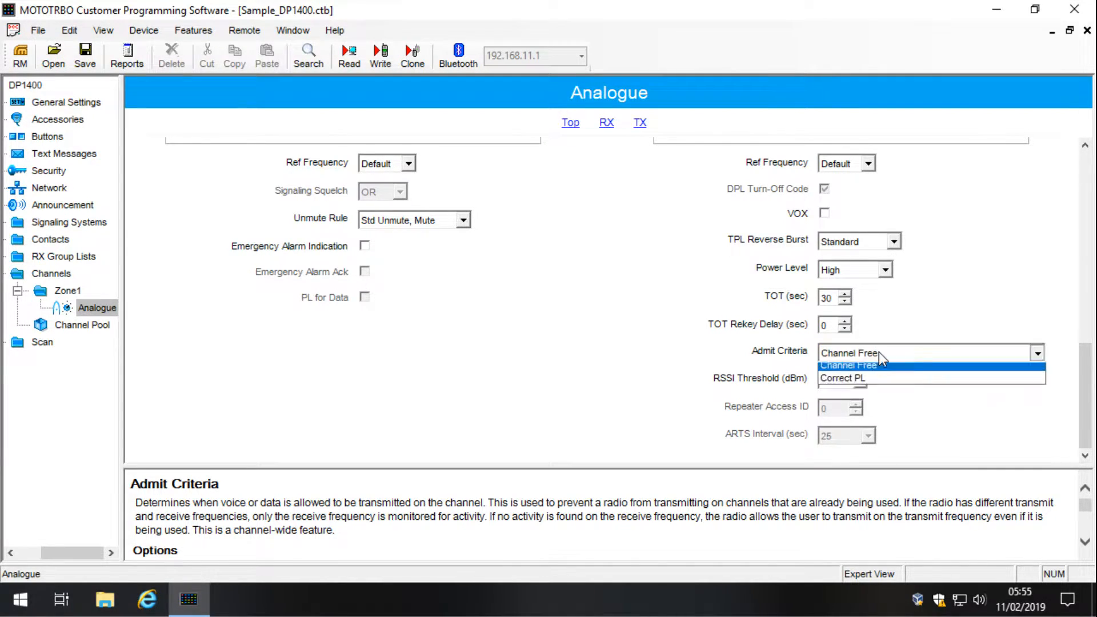
pyautogui.click(881, 354)
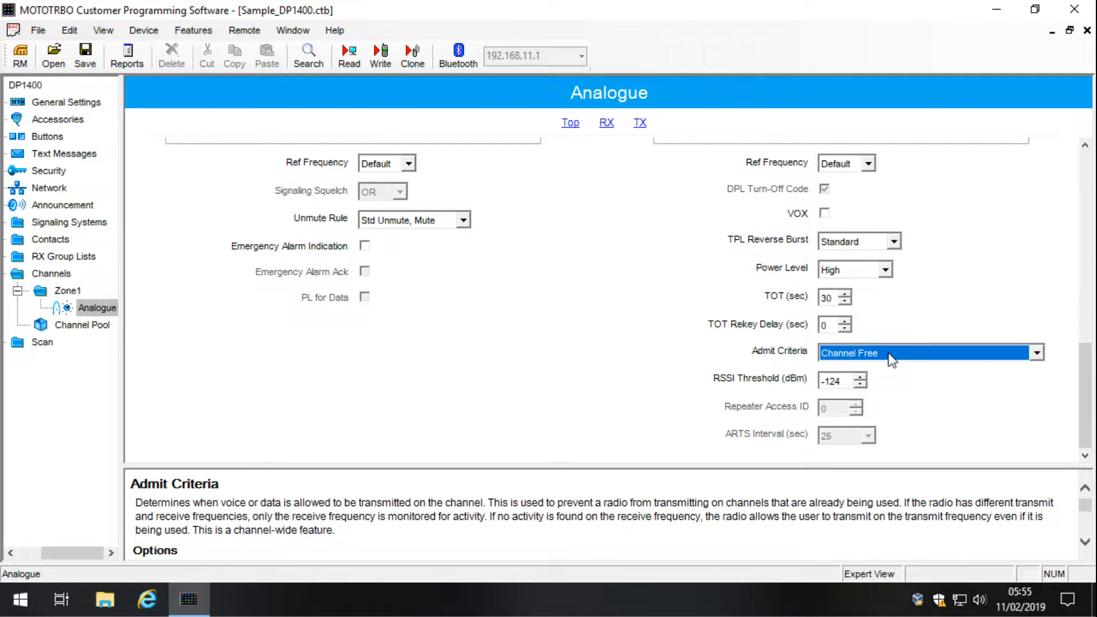
pyautogui.click(892, 358)
pyautogui.click(892, 358)
# Step: Switch the TX Admit Criteria to Always and directly on to Correct PL
pyautogui.click(889, 353)
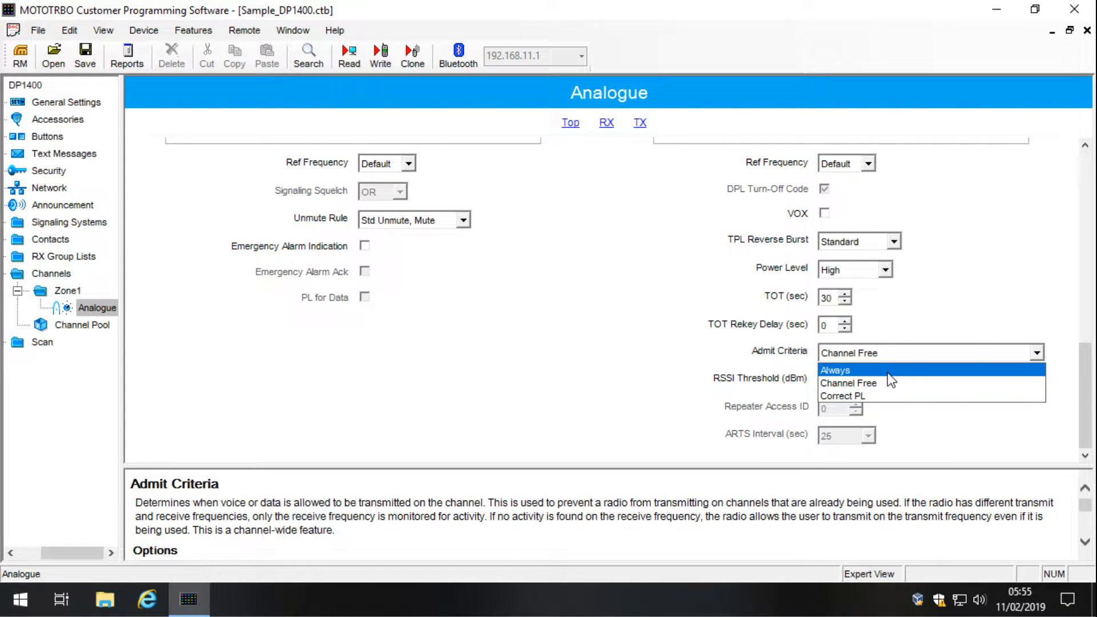
pyautogui.click(888, 373)
pyautogui.click(934, 358)
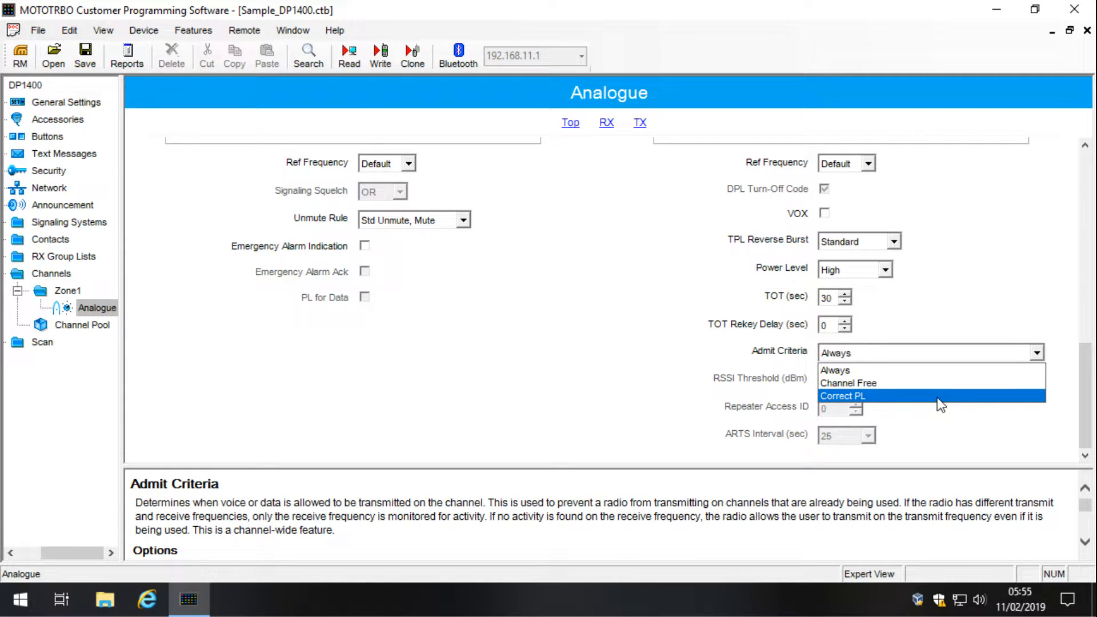
pyautogui.click(937, 397)
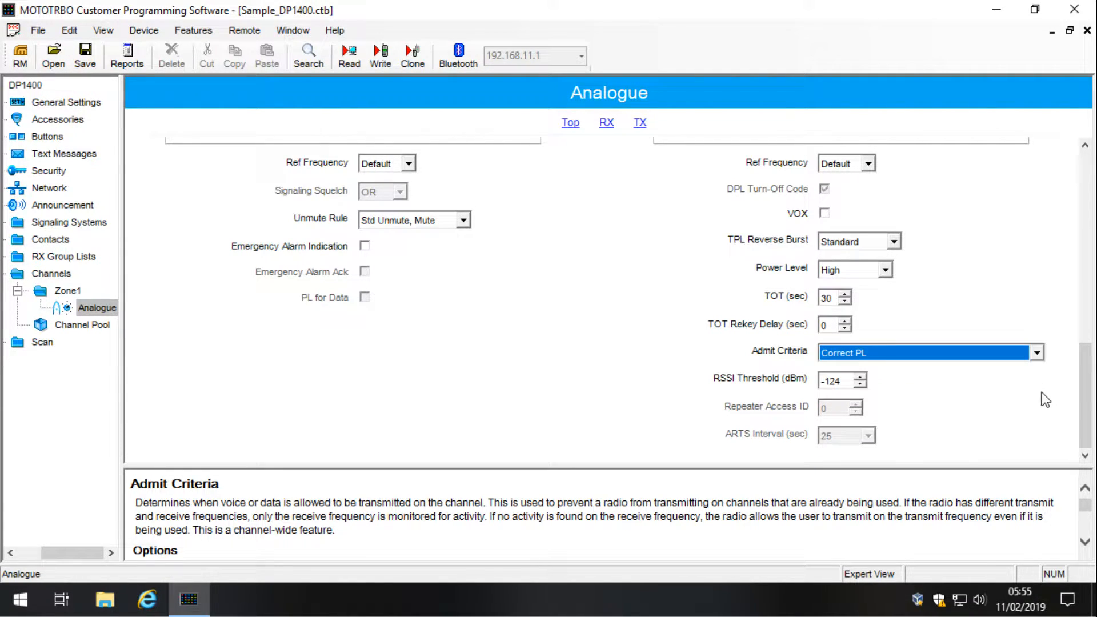
# Step: Check the RX TPL Frequency field and set the TX Admit Criteria to Always
pyautogui.moveTo(1087, 392); pyautogui.dragTo(1081, 347)
pyautogui.click(381, 203)
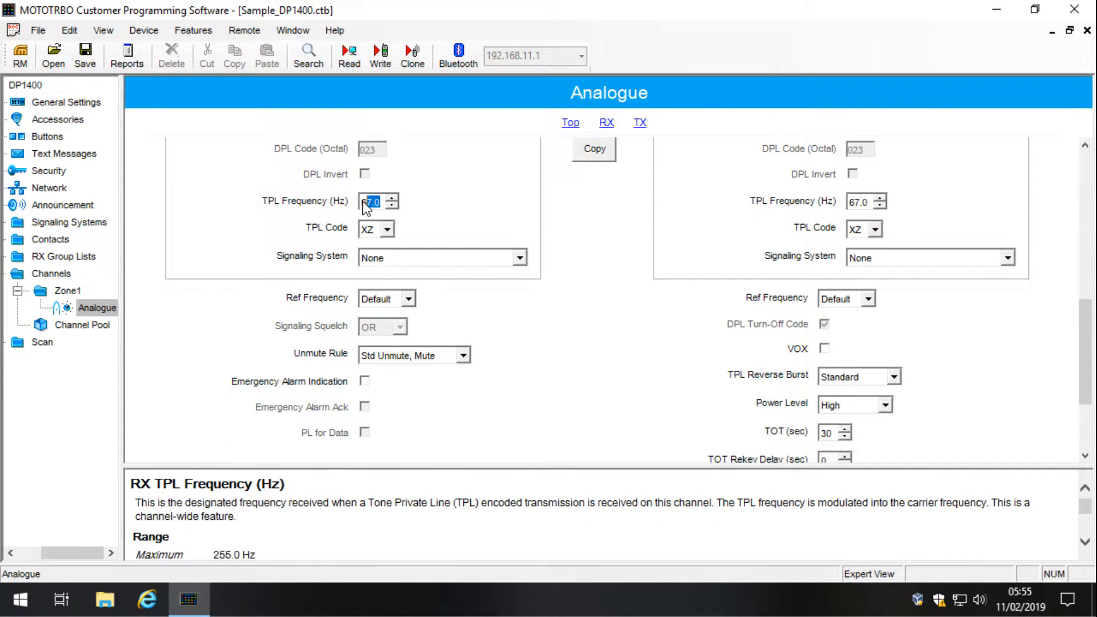
pyautogui.moveTo(1086, 322); pyautogui.dragTo(1087, 361)
pyautogui.click(1001, 368)
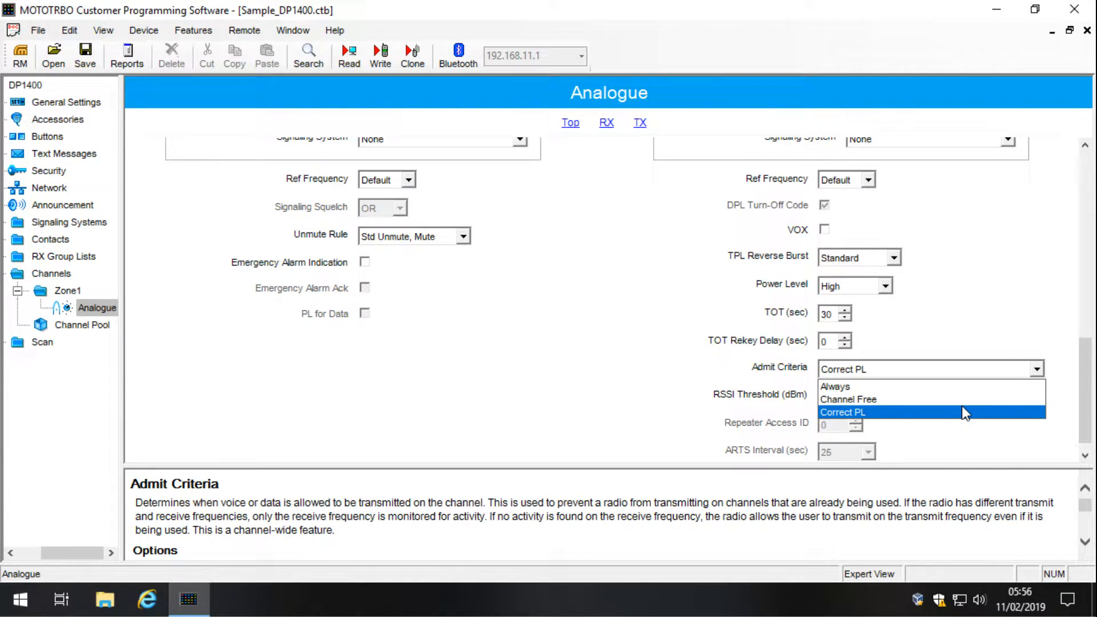
pyautogui.click(960, 385)
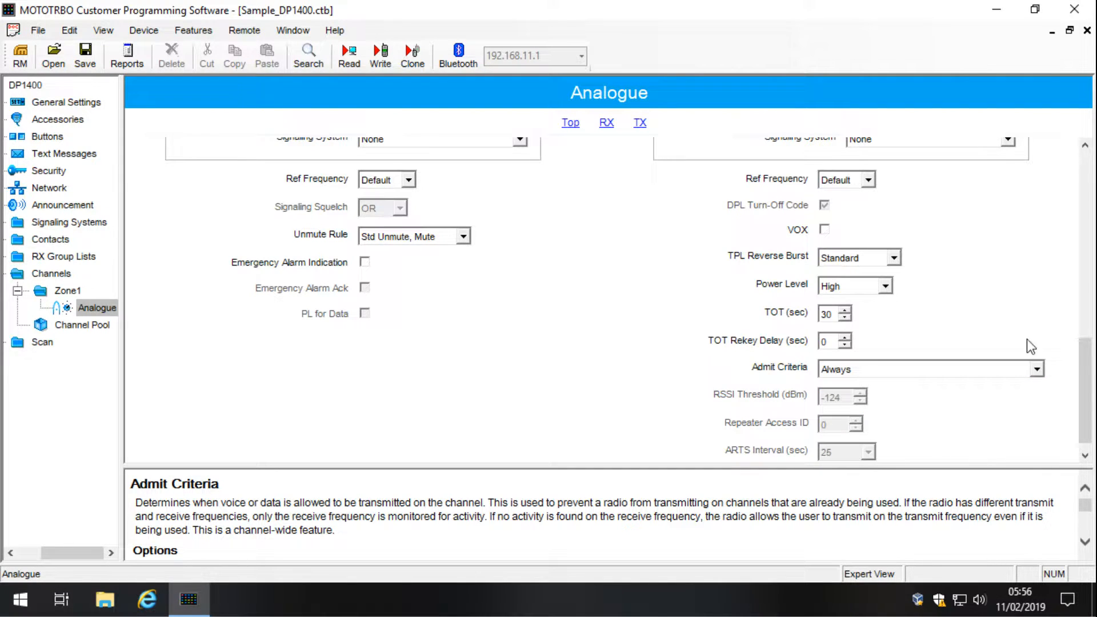
# Step: Look over the channel's general settings and examine the model number and serial number in the radio's device information
pyautogui.moveTo(1077, 360); pyautogui.dragTo(1083, 180)
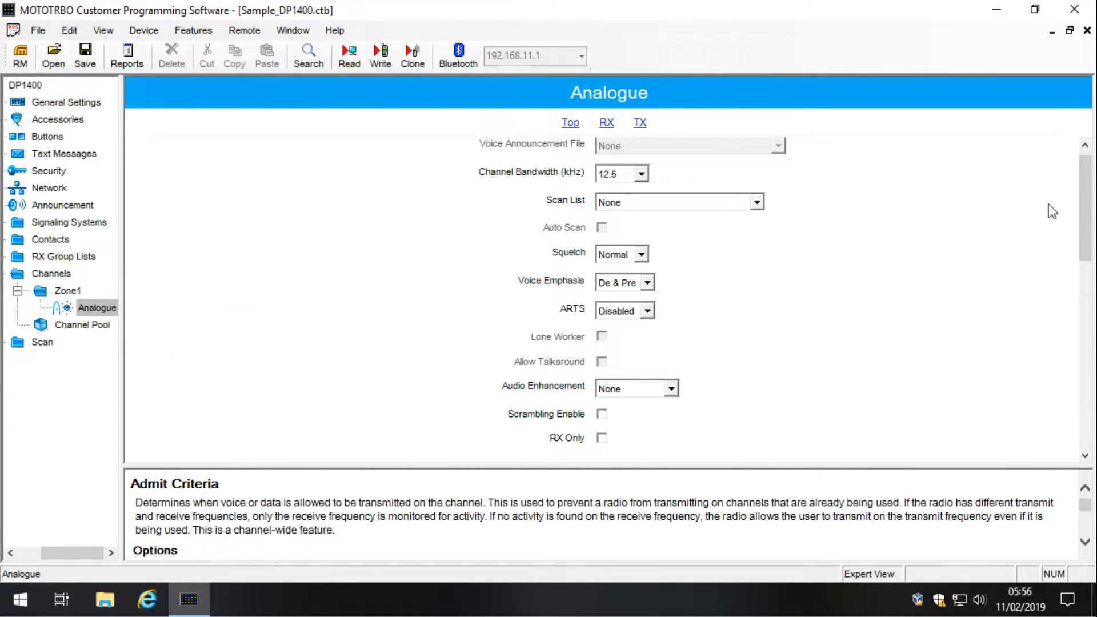
pyautogui.moveTo(1087, 205); pyautogui.dragTo(1090, 228)
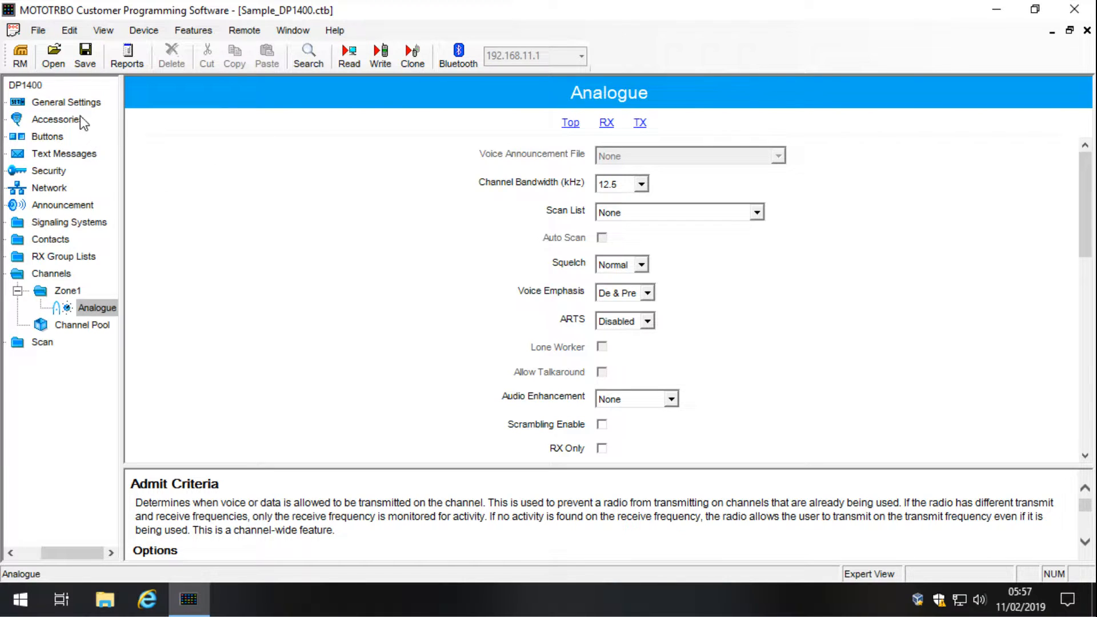
pyautogui.click(387, 59)
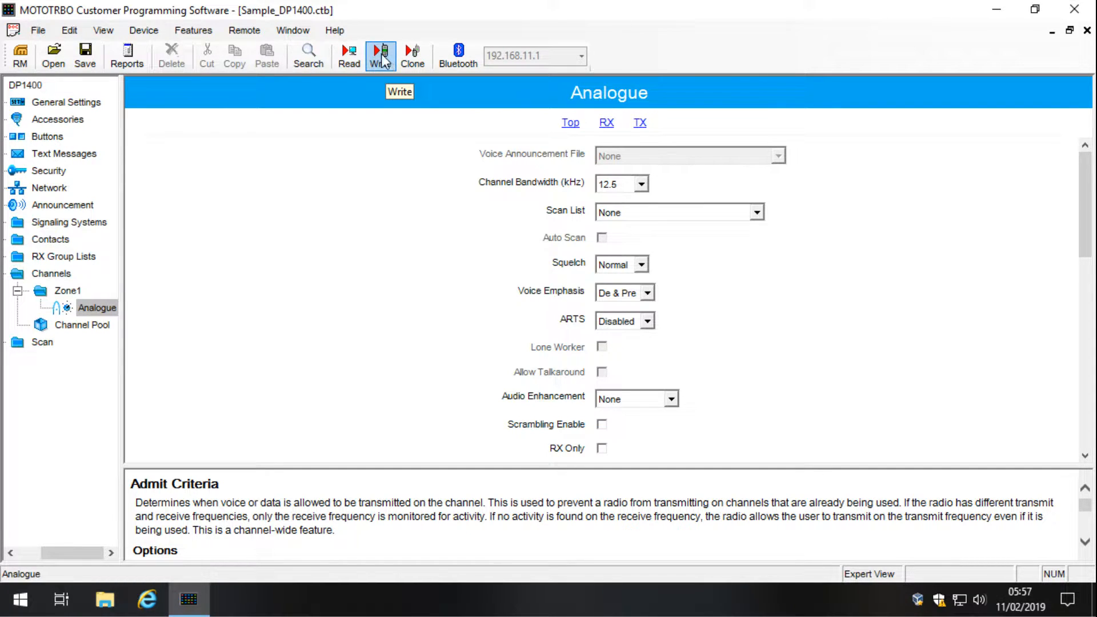
pyautogui.click(14, 85)
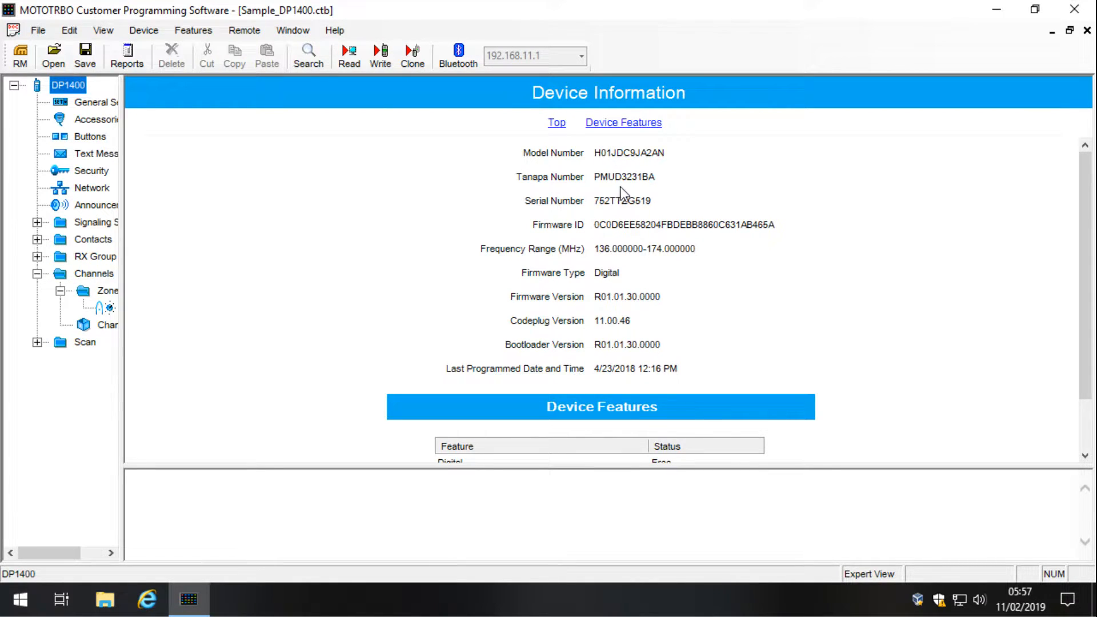
pyautogui.doubleClick(644, 153)
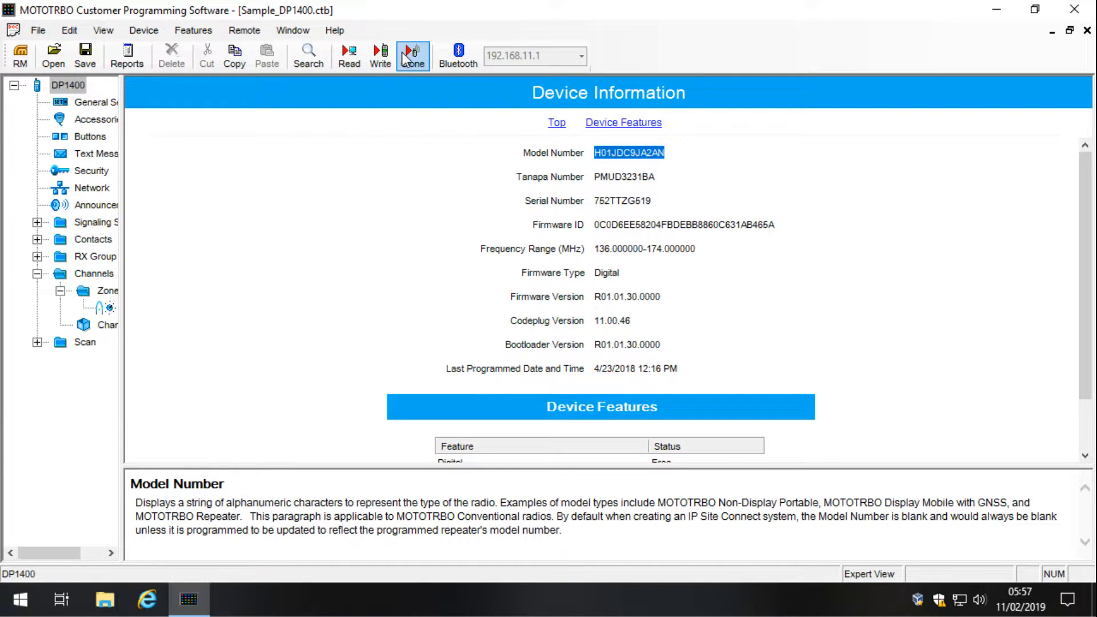
pyautogui.click(627, 201)
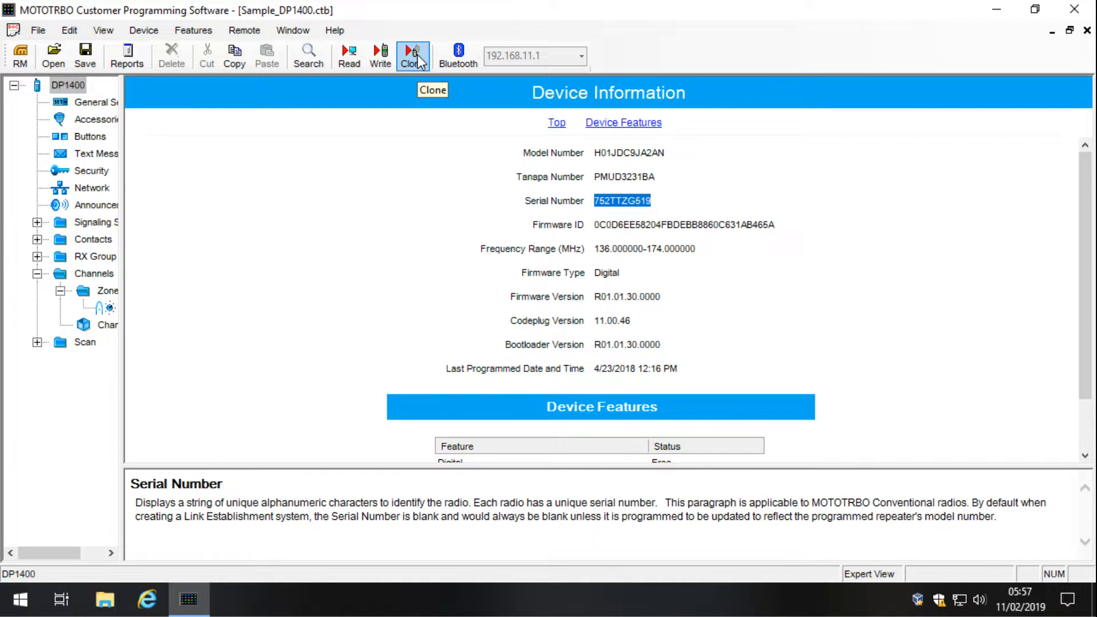
# Step: Widen the codeplug tree so its entry names fit, and reopen the Analogue channel in Zone1
pyautogui.moveTo(121, 182); pyautogui.dragTo(147, 179)
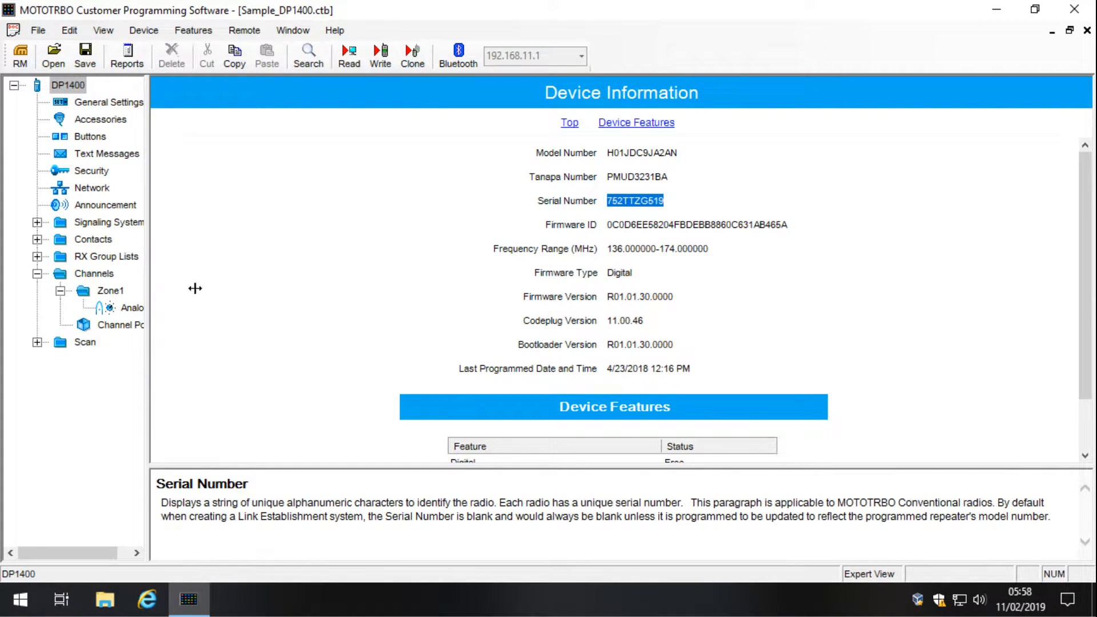
pyautogui.moveTo(194, 288); pyautogui.dragTo(207, 289)
pyautogui.click(122, 295)
pyautogui.click(144, 308)
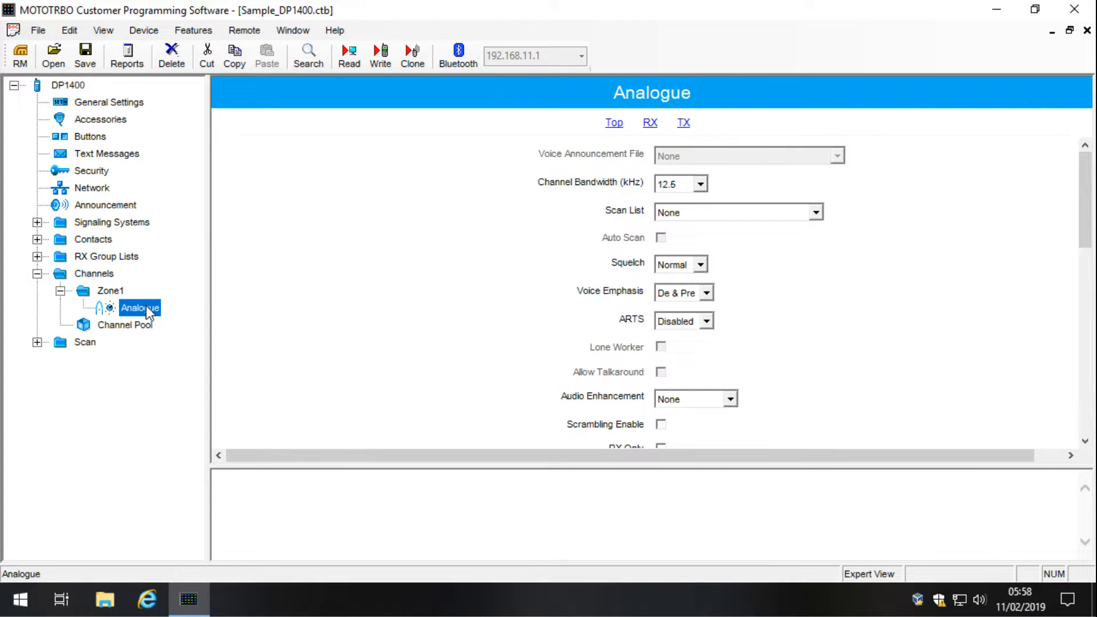
# Step: Save a copy of the codeplug in the Documents folder under the name "DP1400V 1 Analogue Channel"
pyautogui.click(35, 32)
pyautogui.click(117, 125)
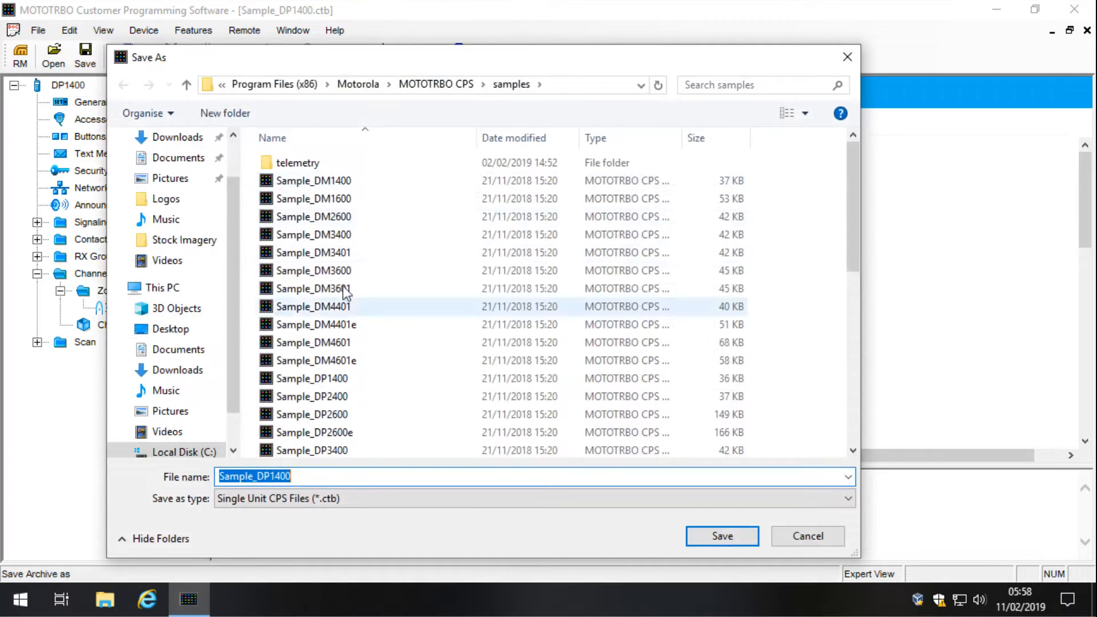
pyautogui.click(226, 159)
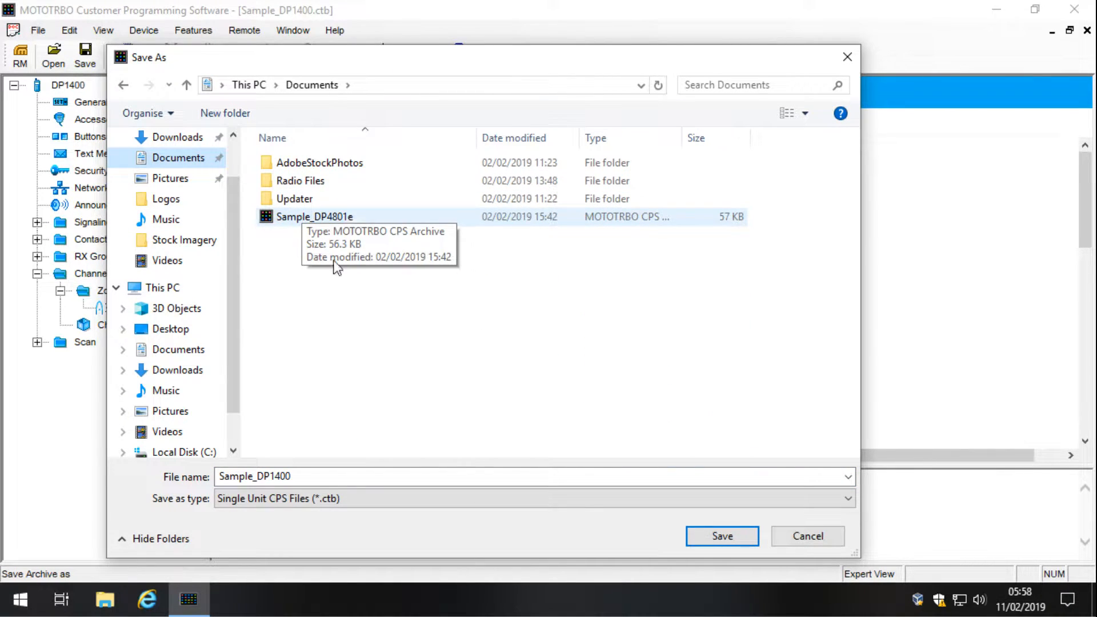
pyautogui.click(318, 476)
pyautogui.click(321, 476)
pyautogui.press('Home')
pyautogui.press('Delete')
pyautogui.press('Delete')
pyautogui.press('Delete')
pyautogui.press('Delete')
pyautogui.press('Delete')
pyautogui.press('Delete')
pyautogui.press('Delete')
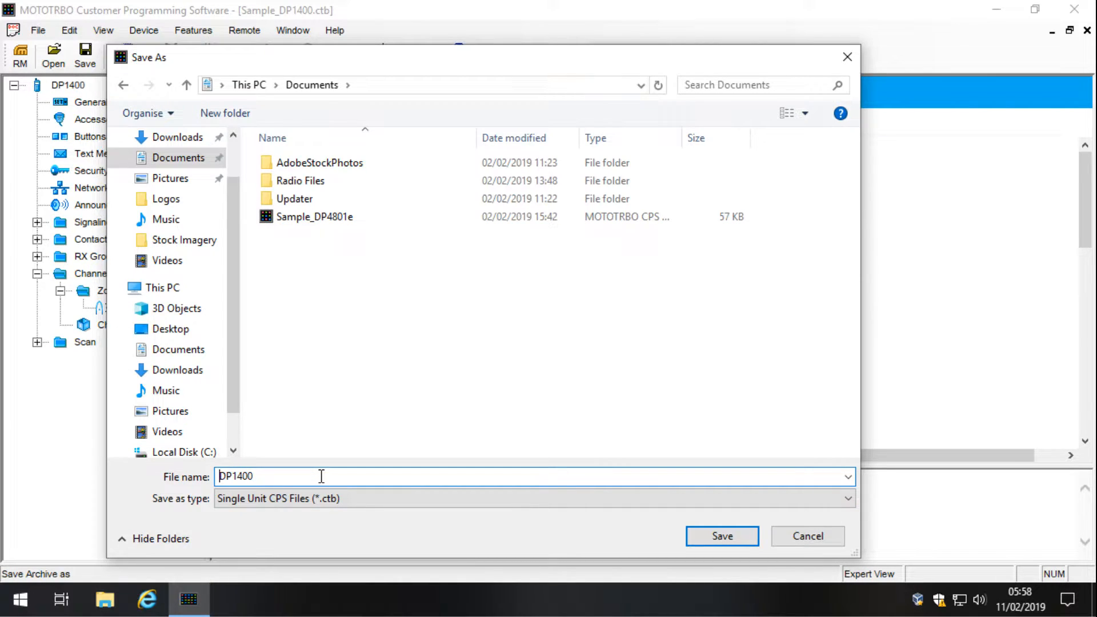
pyautogui.press('End')
pyautogui.write('V_Analogue Channel')
pyautogui.press('Left')
pyautogui.press('Left')
pyautogui.press('Left')
pyautogui.press('Left')
pyautogui.press('Left')
pyautogui.press('Left')
pyautogui.press('Left')
pyautogui.press('Left')
pyautogui.press('Left')
pyautogui.press('Left')
pyautogui.press('Left')
pyautogui.press('Left')
pyautogui.press('Left')
pyautogui.press('Left')
pyautogui.press('Left')
pyautogui.press('Left')
pyautogui.press('BackSpace')
pyautogui.write('1')
pyautogui.press('Return')
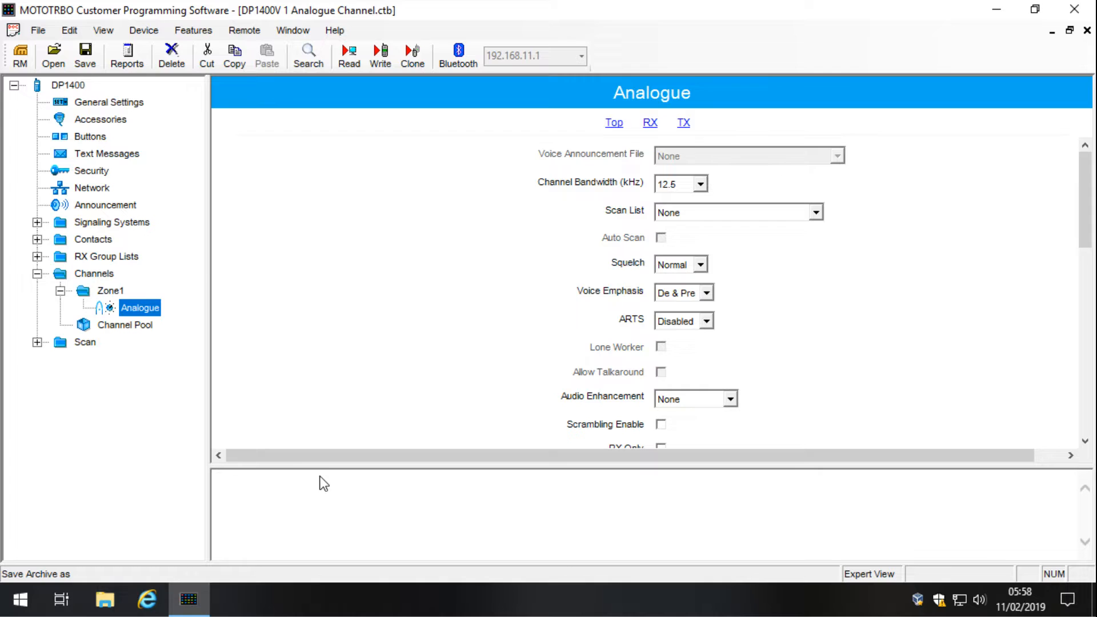
# Step: Add a digital channel to Zone1
pyautogui.click(112, 291)
pyautogui.rightClick(117, 293)
pyautogui.moveTo(167, 300)
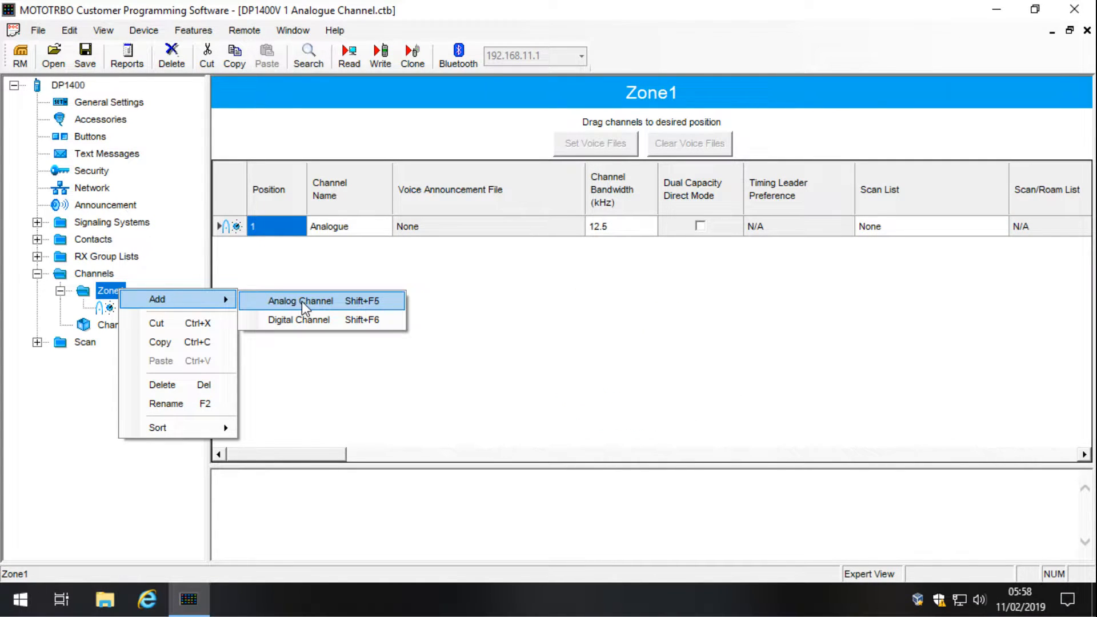
pyautogui.click(307, 315)
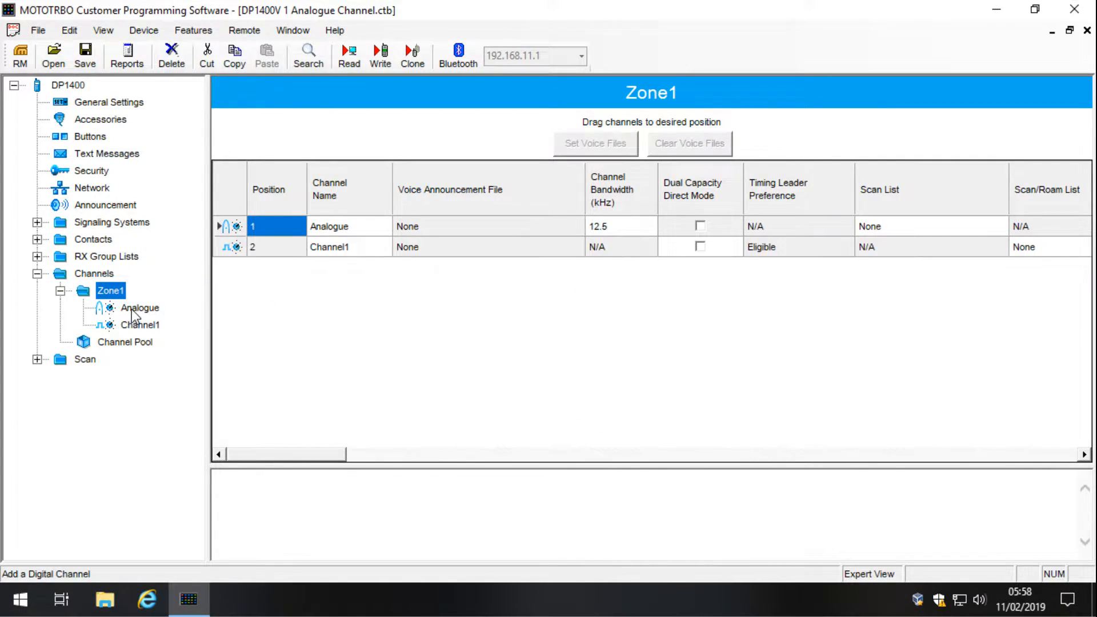
# Step: Delete the Analogue channel from Zone1 and confirm the deletion
pyautogui.click(135, 307)
pyautogui.rightClick(137, 306)
pyautogui.click(209, 379)
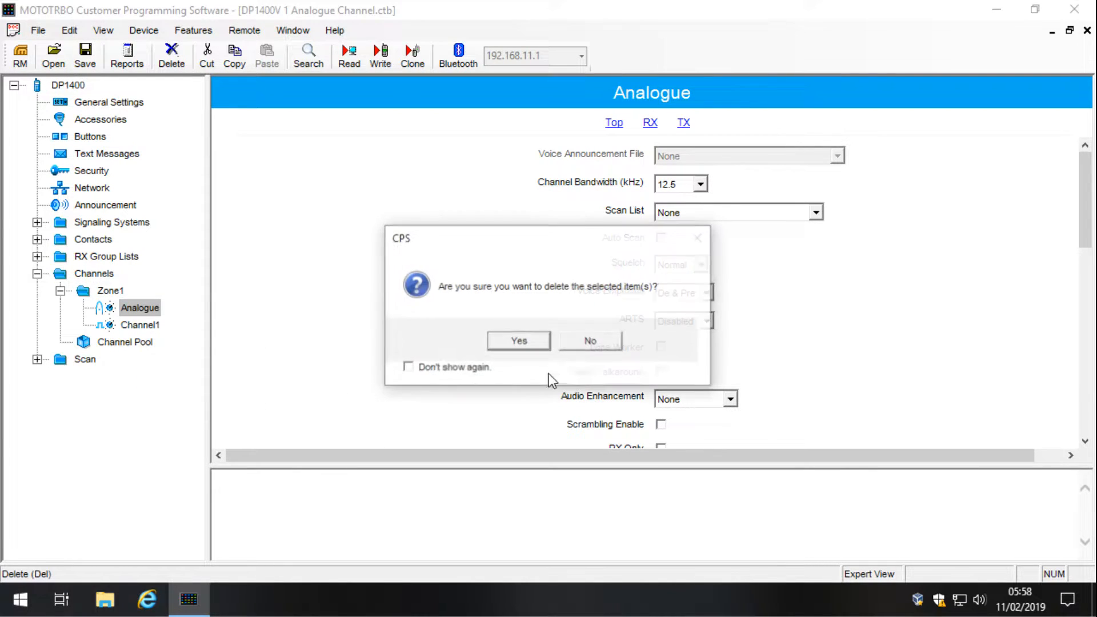
pyautogui.click(511, 348)
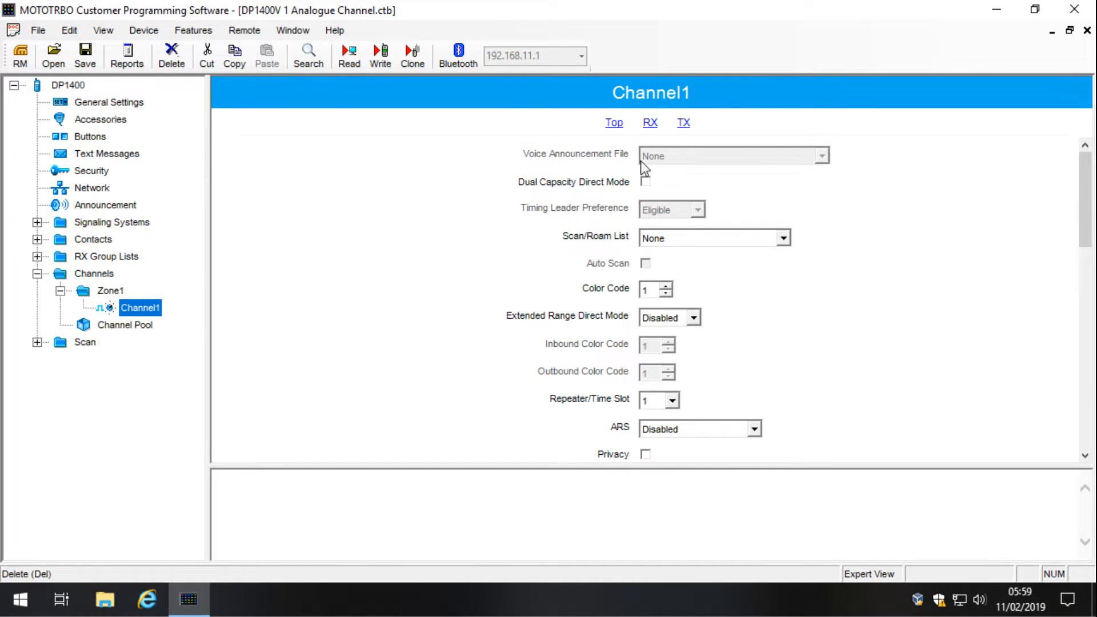
# Step: Review the digital channel's general settings and step its Color Code up and back down
pyautogui.moveTo(1088, 181); pyautogui.dragTo(1089, 203)
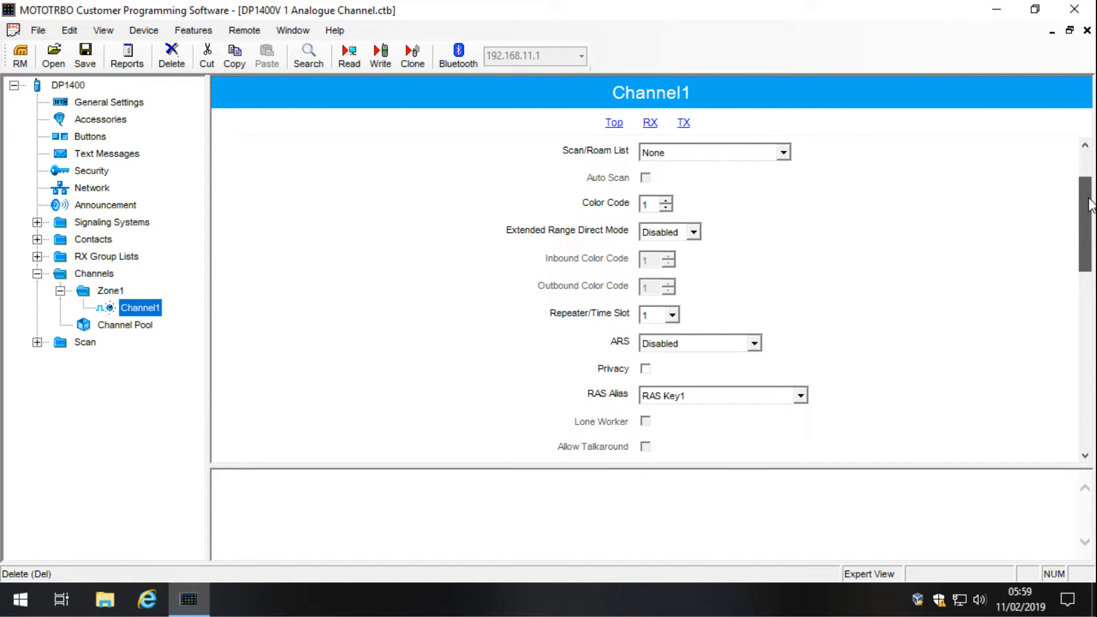
pyautogui.moveTo(1090, 202); pyautogui.dragTo(1090, 214)
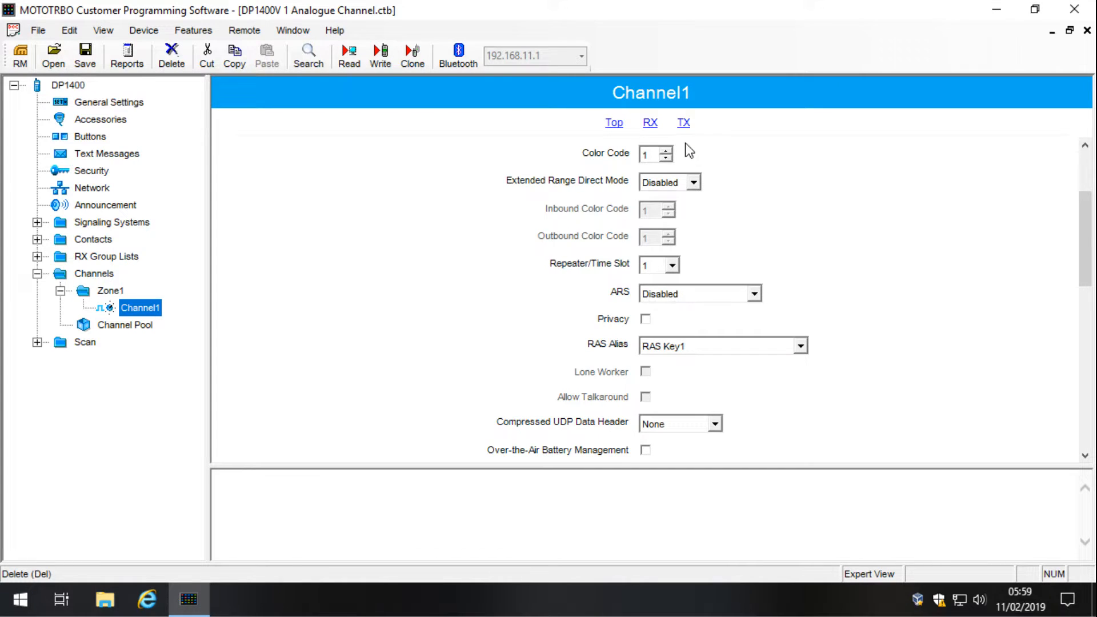
pyautogui.click(655, 157)
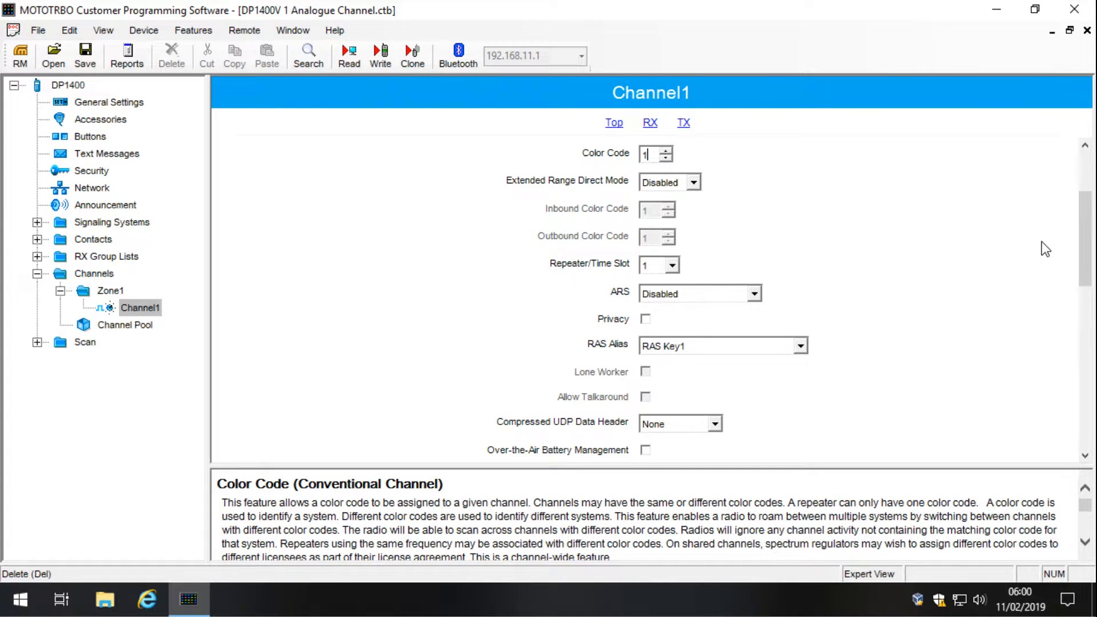
pyautogui.click(666, 150)
pyautogui.click(667, 158)
# Step: Set the RAS Alias of Channel1 to None
pyautogui.moveTo(1090, 226); pyautogui.dragTo(1091, 280)
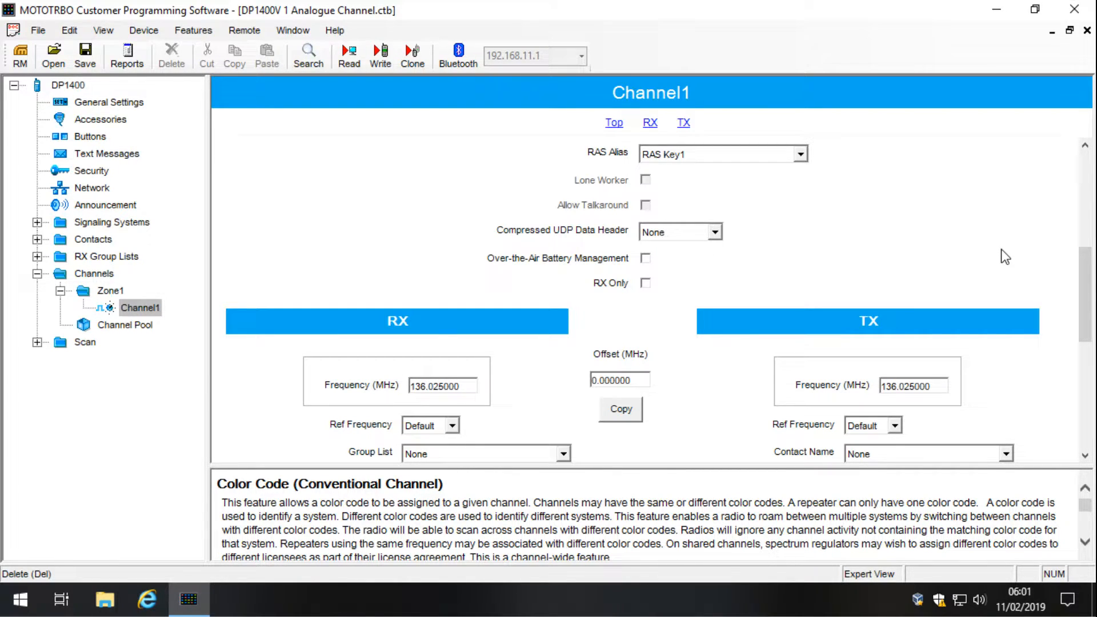
pyautogui.click(688, 157)
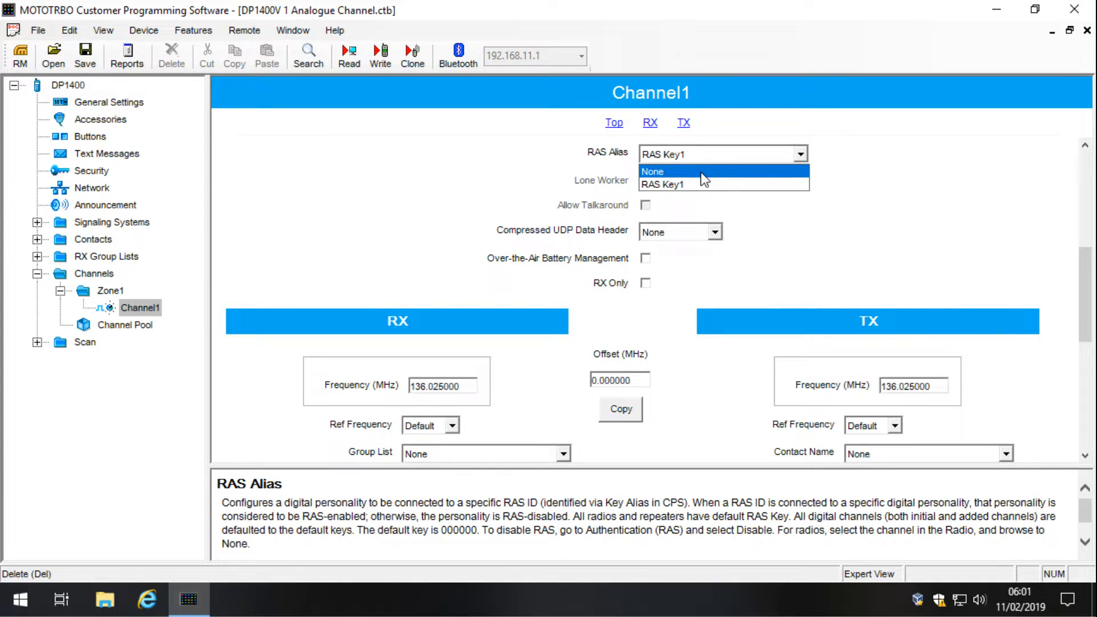
pyautogui.click(700, 173)
pyautogui.click(849, 151)
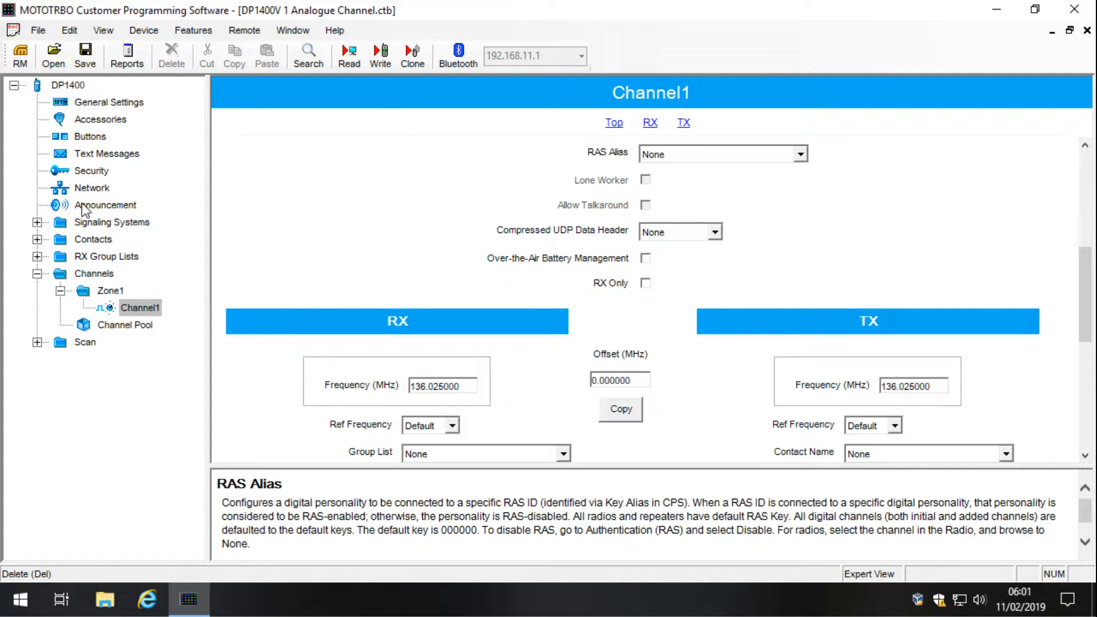
# Step: Delete RAS Key1 from the Restricted Access to System list in the Security settings and return to Channel1
pyautogui.click(91, 171)
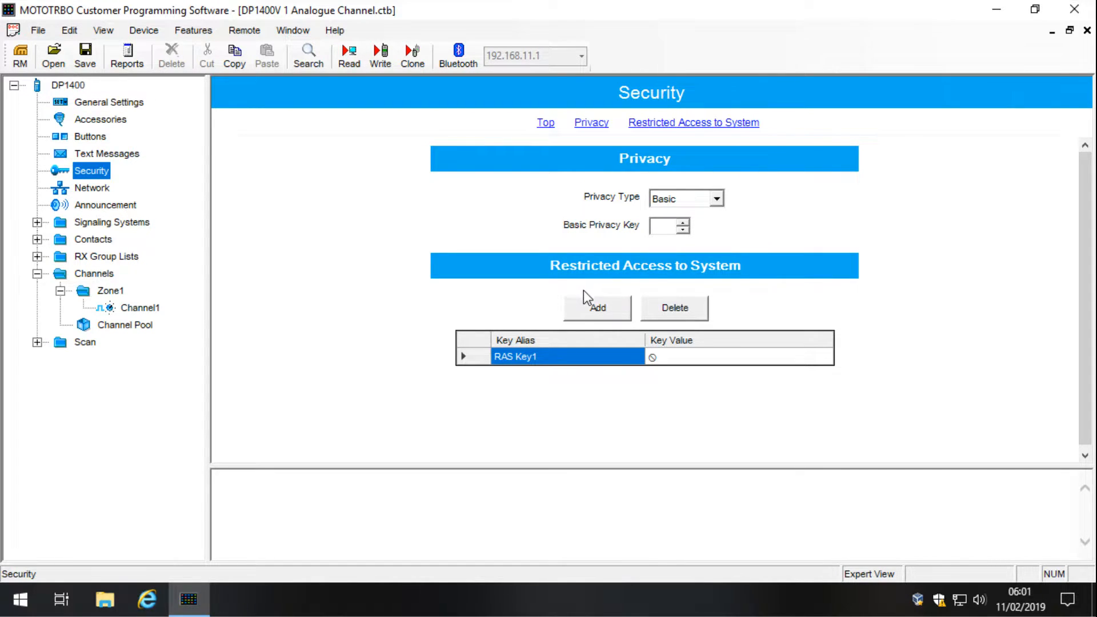
pyautogui.click(678, 304)
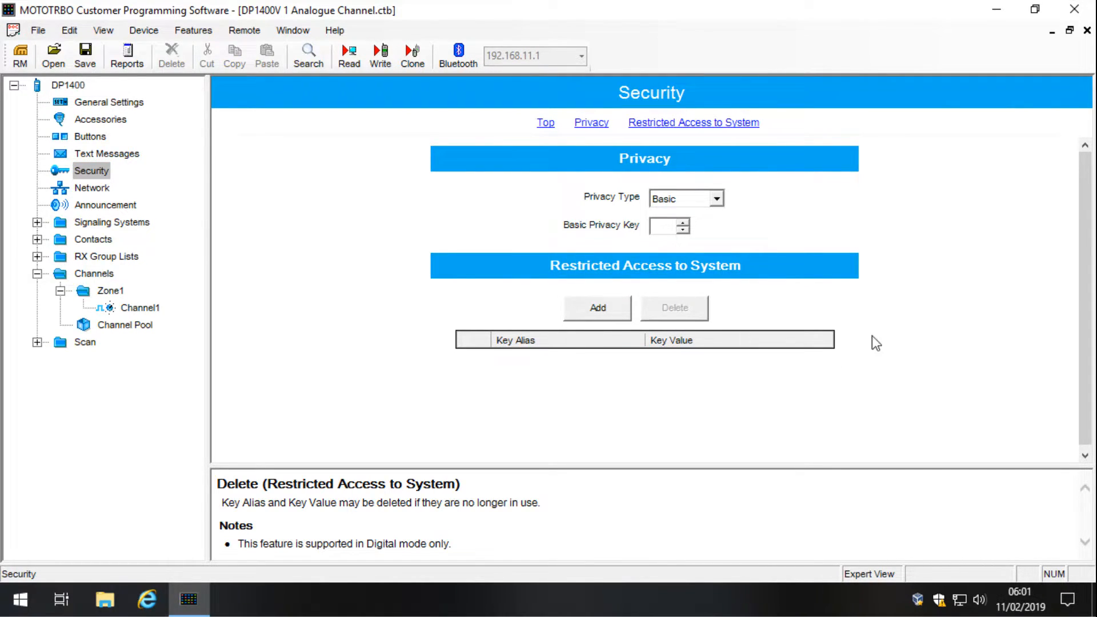
pyautogui.click(147, 308)
# Step: Check which options remain available for the RAS Alias of Channel1
pyautogui.click(692, 156)
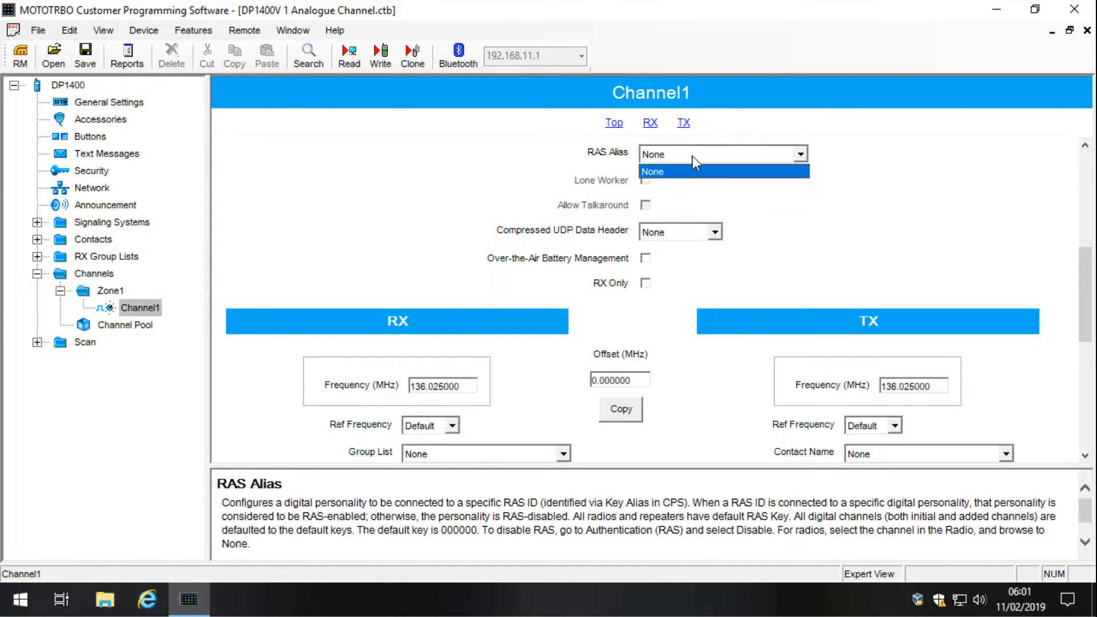
pyautogui.click(695, 158)
pyautogui.click(701, 165)
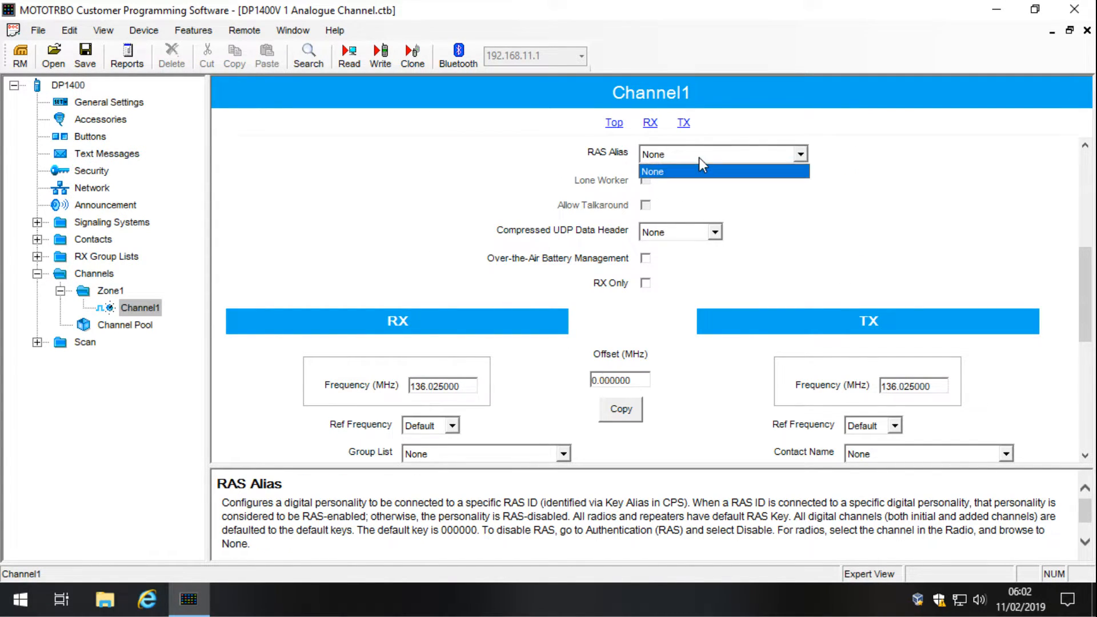
pyautogui.click(666, 156)
pyautogui.click(843, 153)
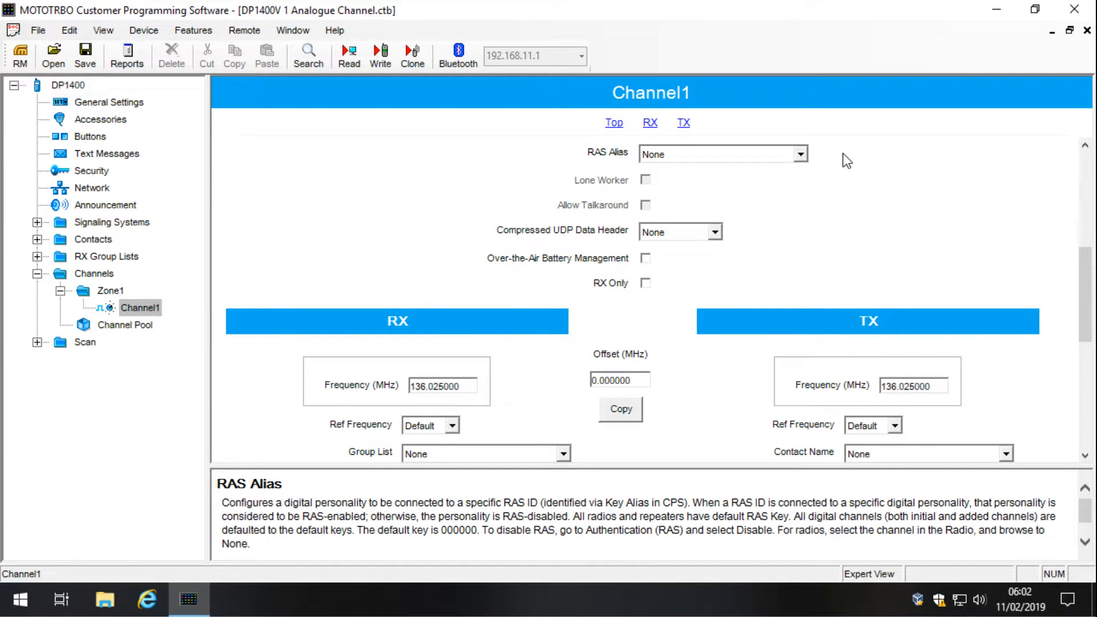
pyautogui.click(802, 155)
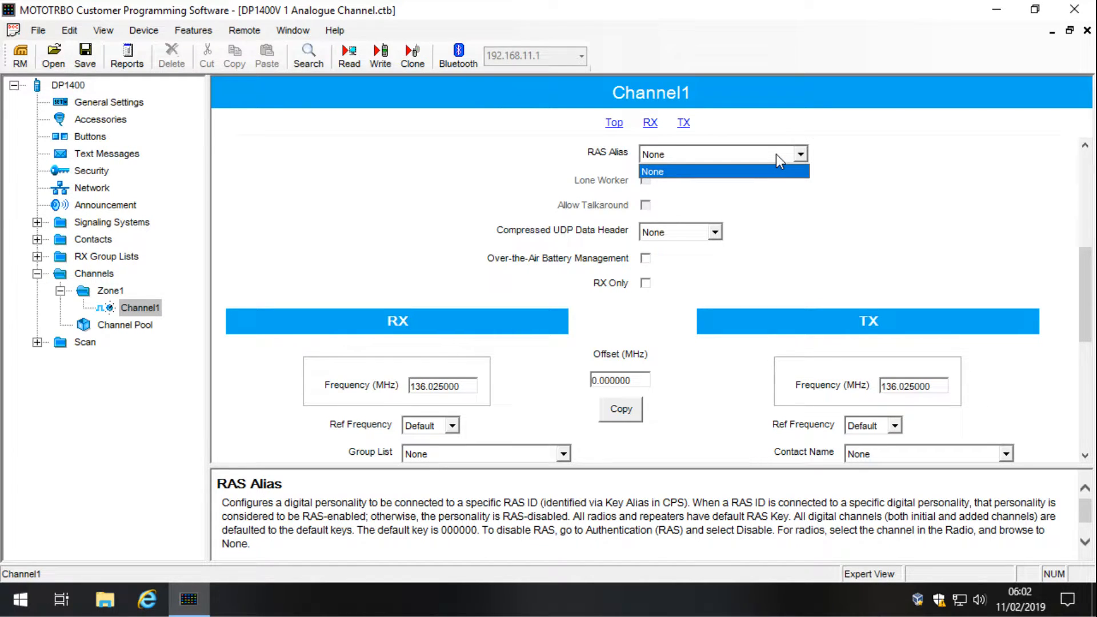
pyautogui.click(776, 155)
pyautogui.click(840, 147)
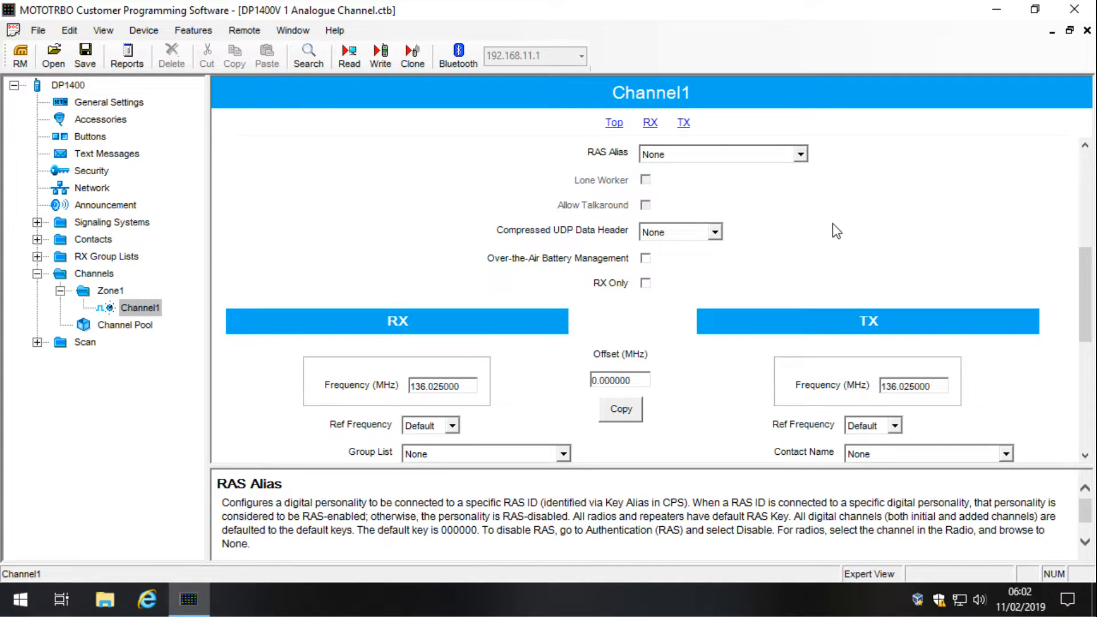
# Step: Set the RX frequency of Channel1 to 165.00 MHz and copy it to the TX frequency
pyautogui.moveTo(1089, 266); pyautogui.dragTo(1092, 311)
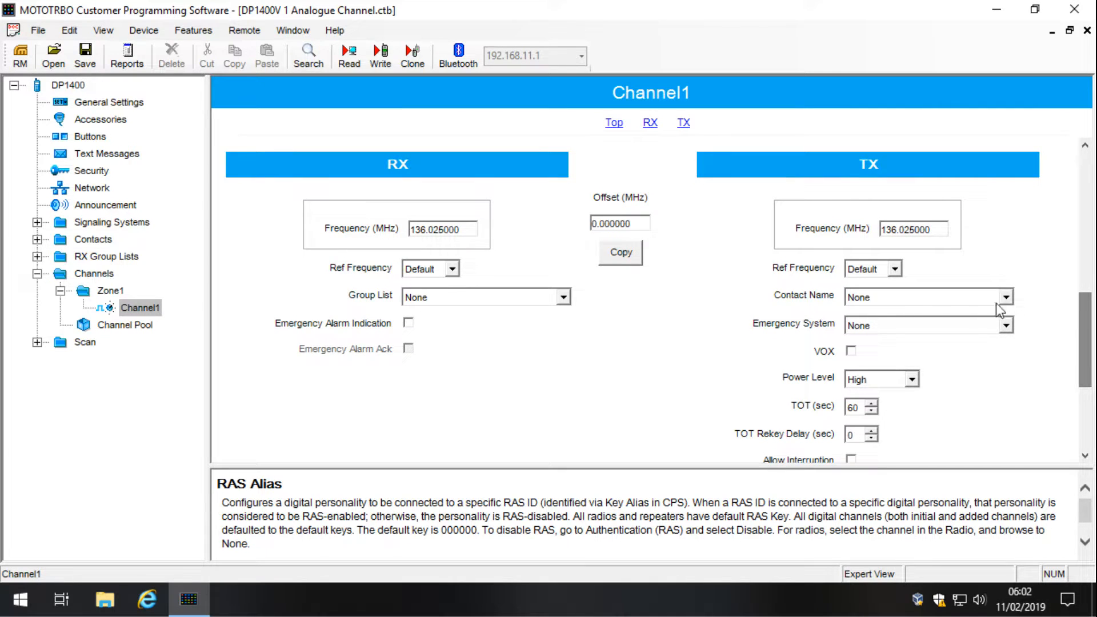
pyautogui.click(459, 230)
pyautogui.doubleClick(409, 234)
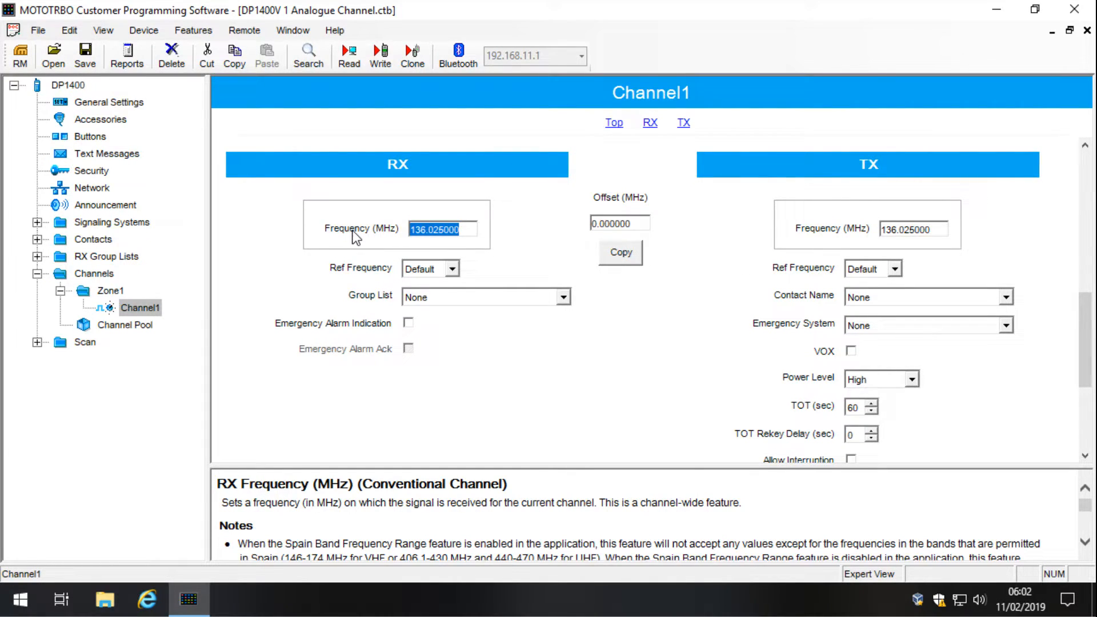
pyautogui.write('165.00')
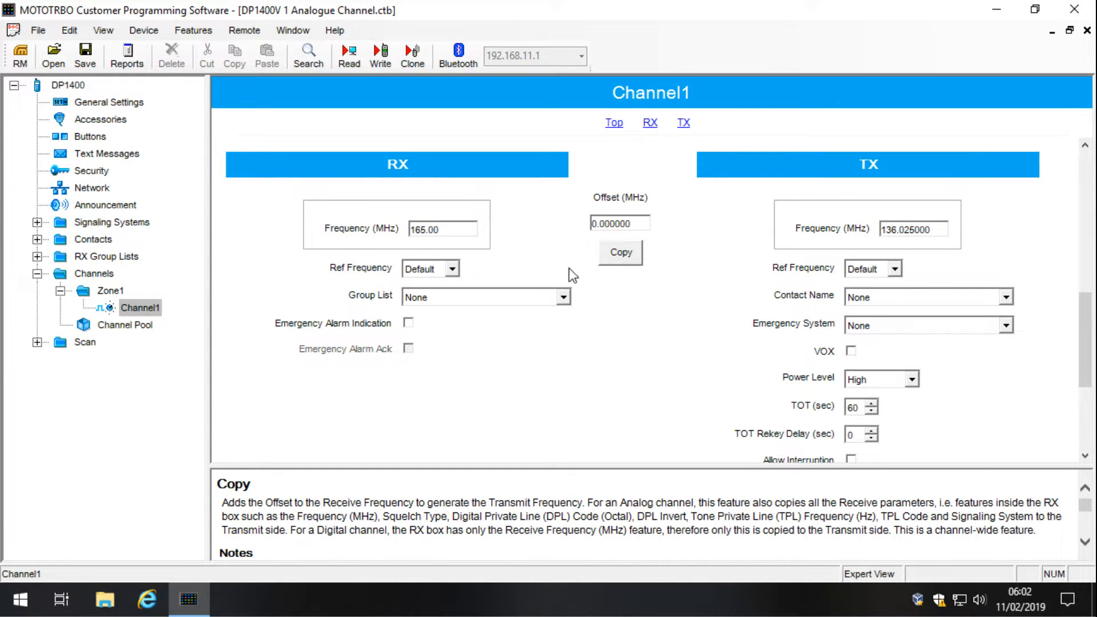
pyautogui.click(628, 262)
pyautogui.click(937, 229)
pyautogui.click(922, 229)
pyautogui.click(934, 229)
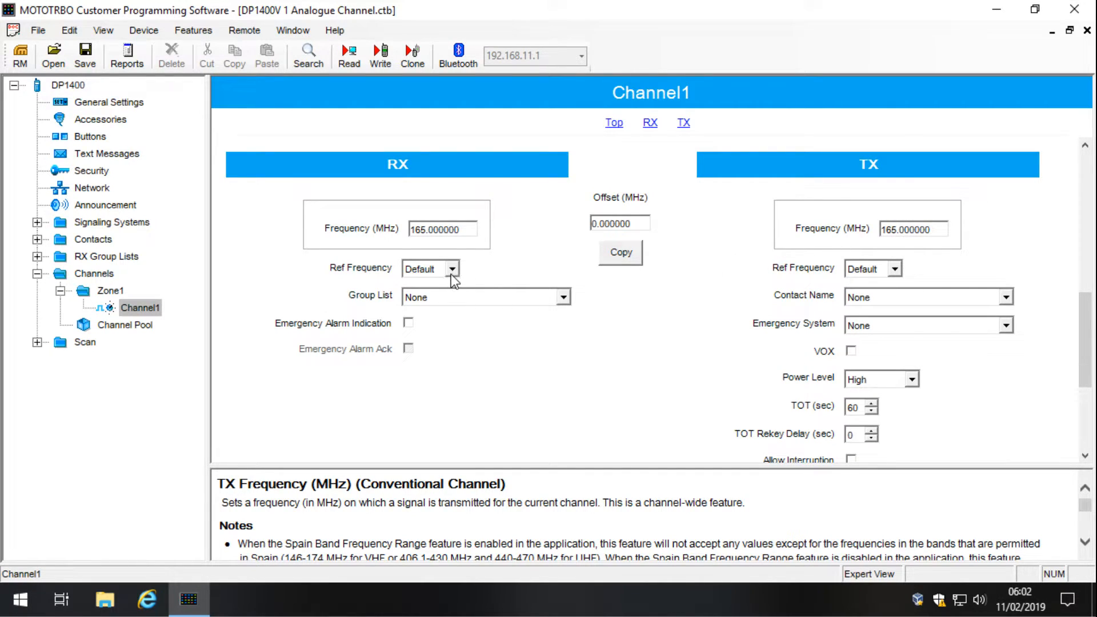
# Step: Assign List1 as the RX Group List and Call1 as the TX Contact Name of Channel1
pyautogui.click(502, 294)
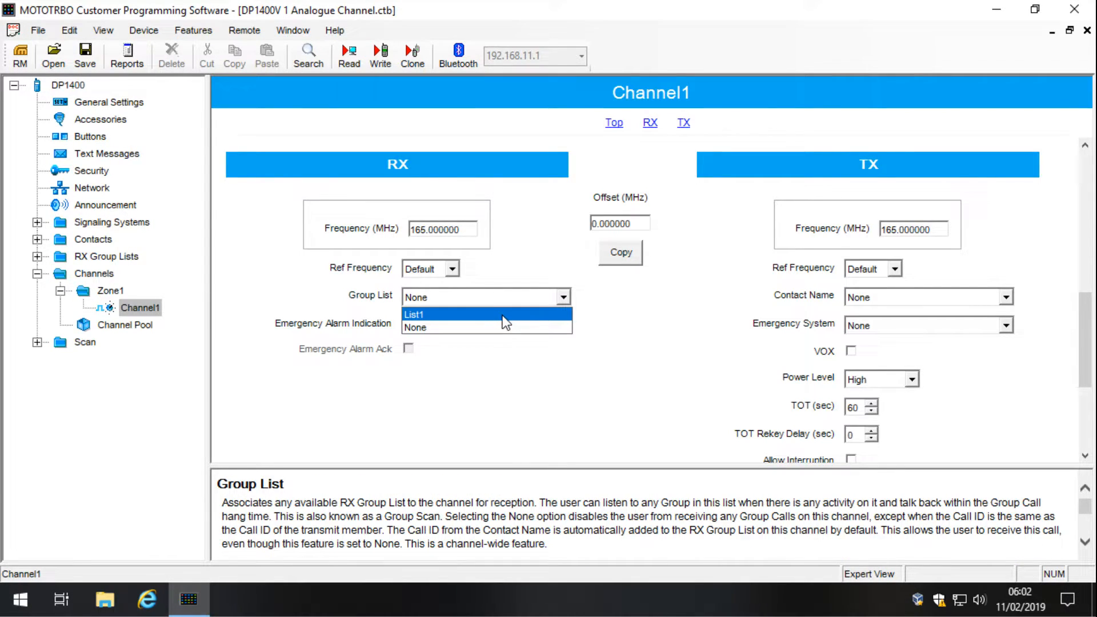
pyautogui.click(502, 315)
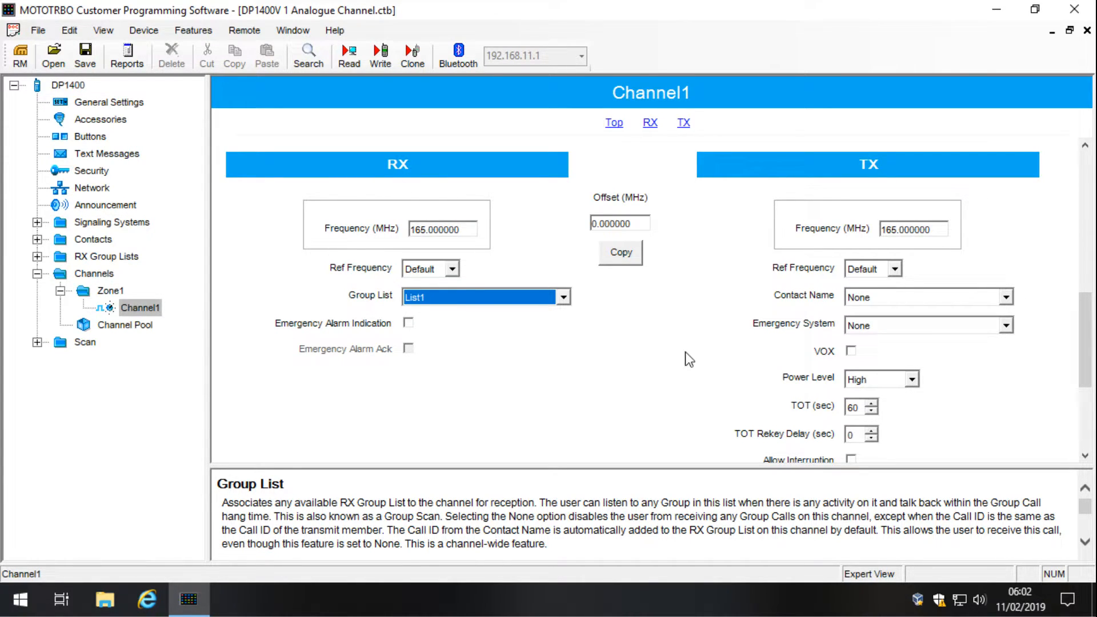
pyautogui.click(918, 296)
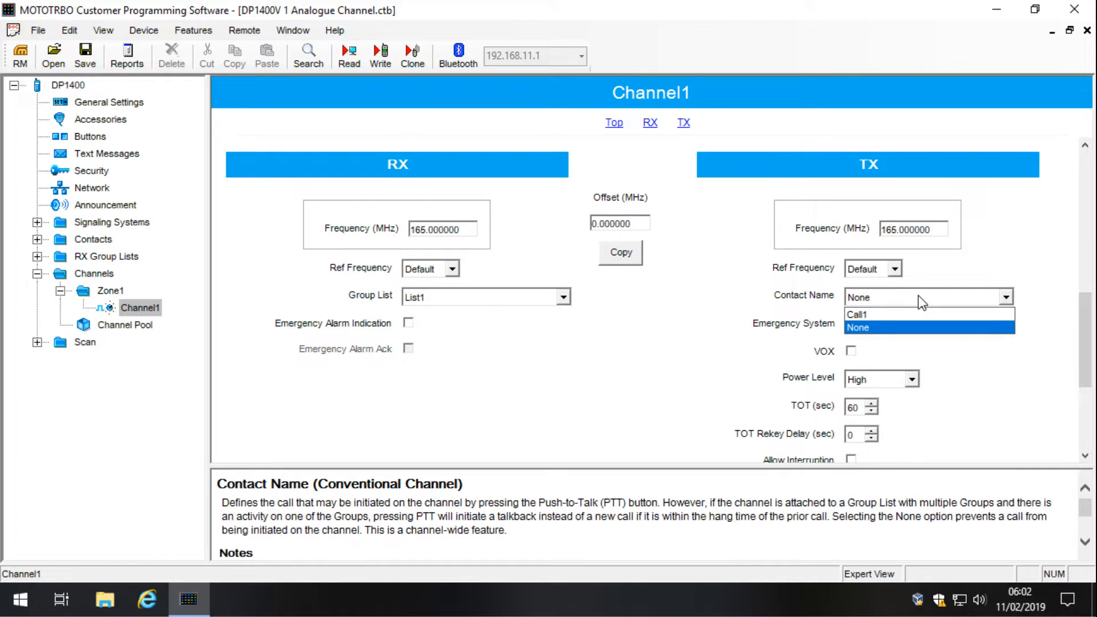
pyautogui.click(920, 313)
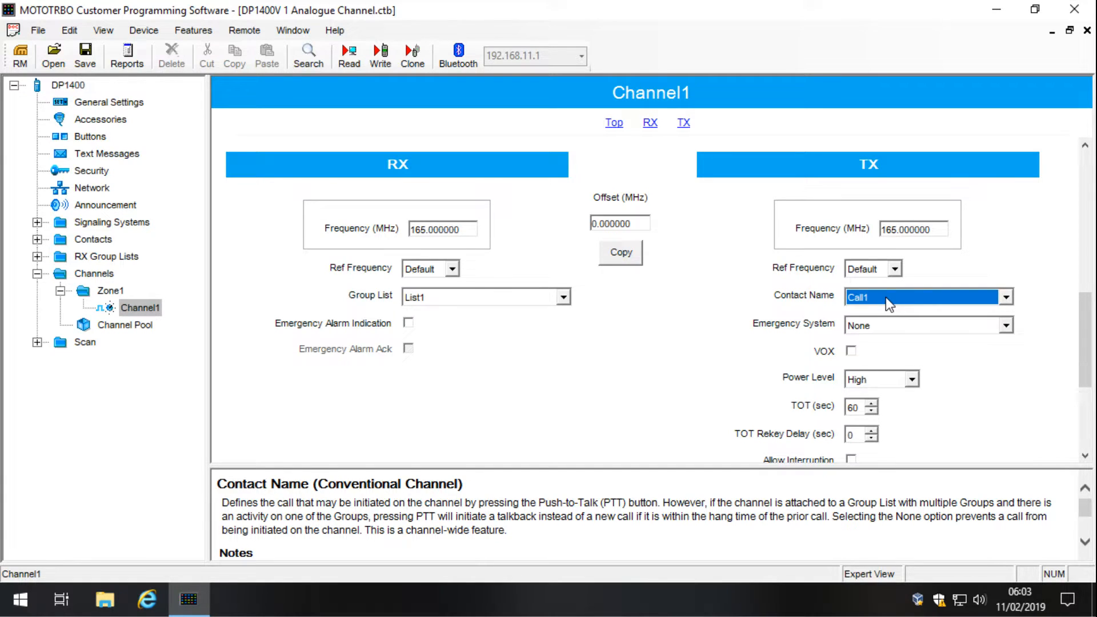
# Step: Review the Emergency System choices and the VOX option in the TX settings of Channel1
pyautogui.click(882, 323)
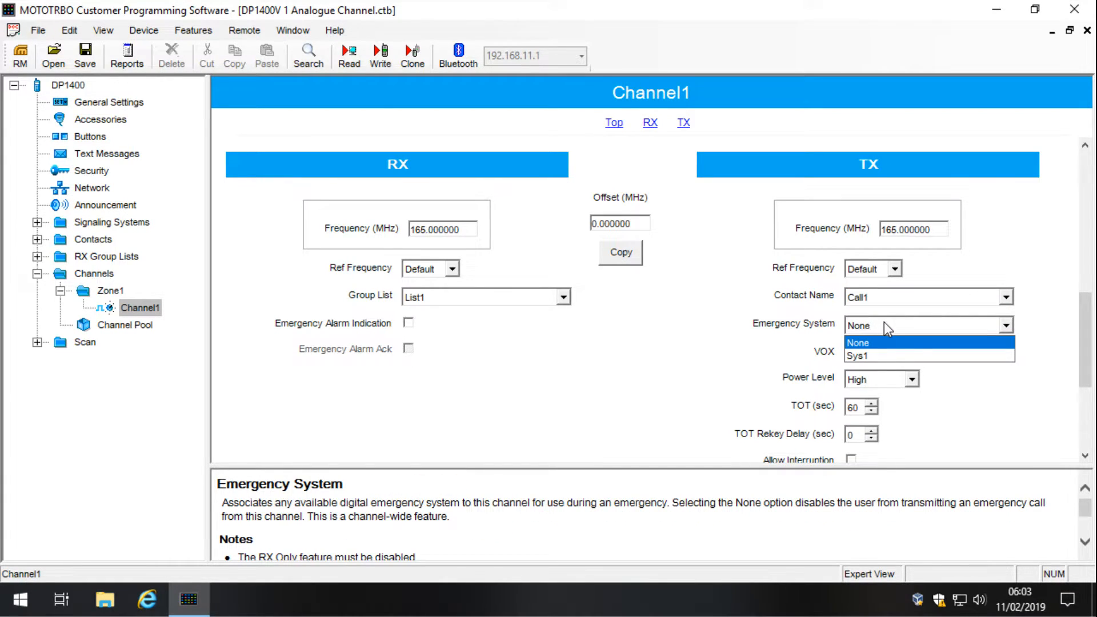
pyautogui.click(886, 325)
pyautogui.moveTo(1088, 329); pyautogui.dragTo(1091, 357)
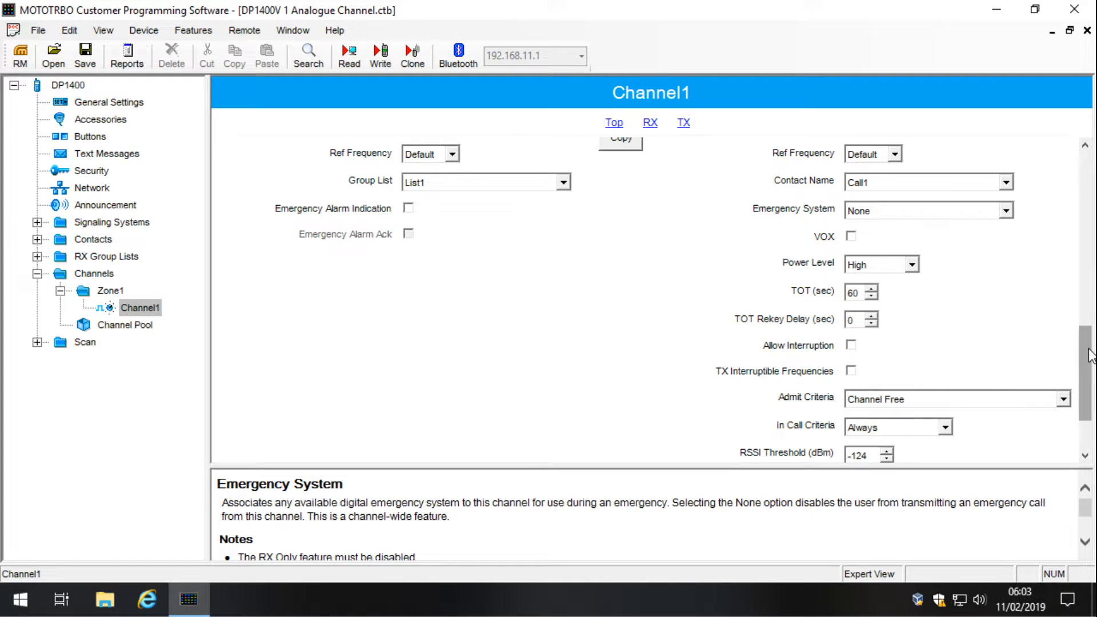
pyautogui.moveTo(1089, 339); pyautogui.dragTo(1092, 359)
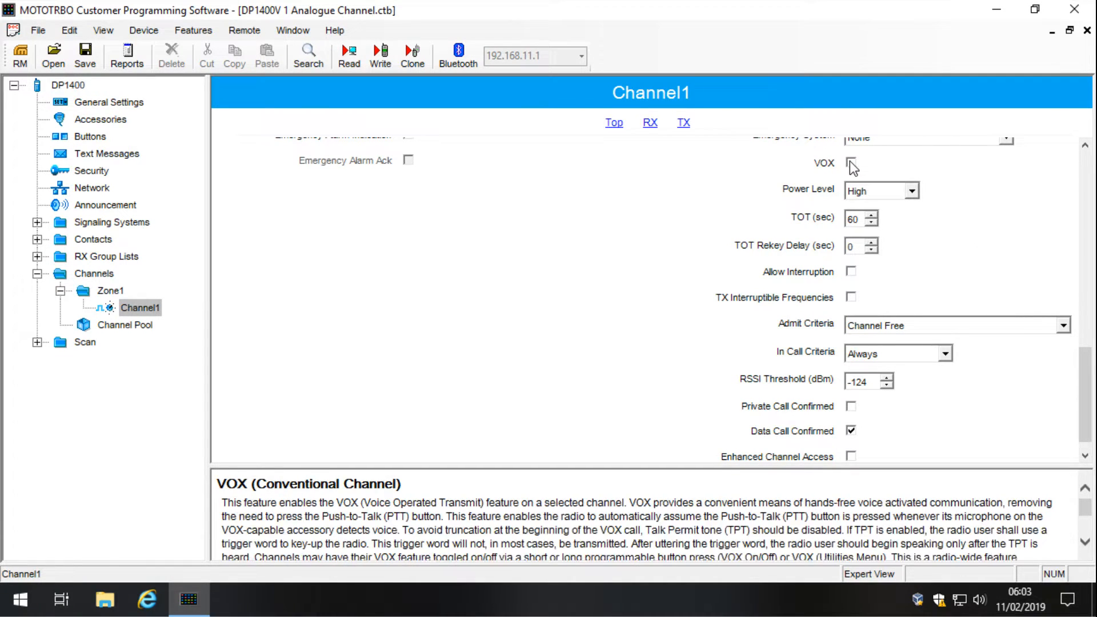
pyautogui.moveTo(831, 169)
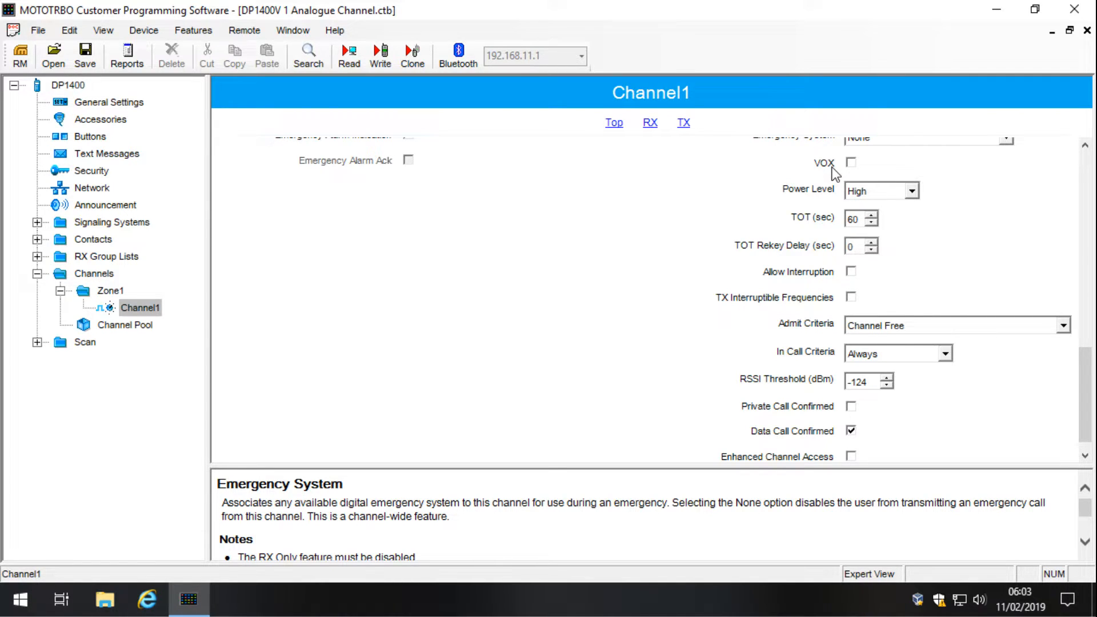
# Step: Keep the TX Power Level at High and set the TOT to 30 seconds
pyautogui.click(916, 196)
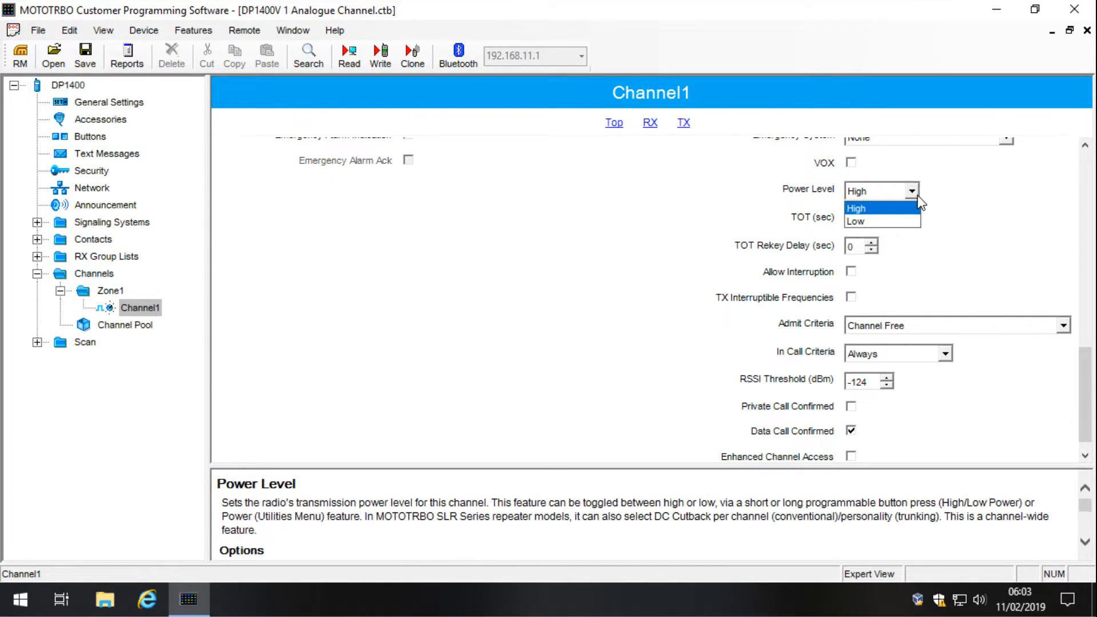
pyautogui.click(897, 215)
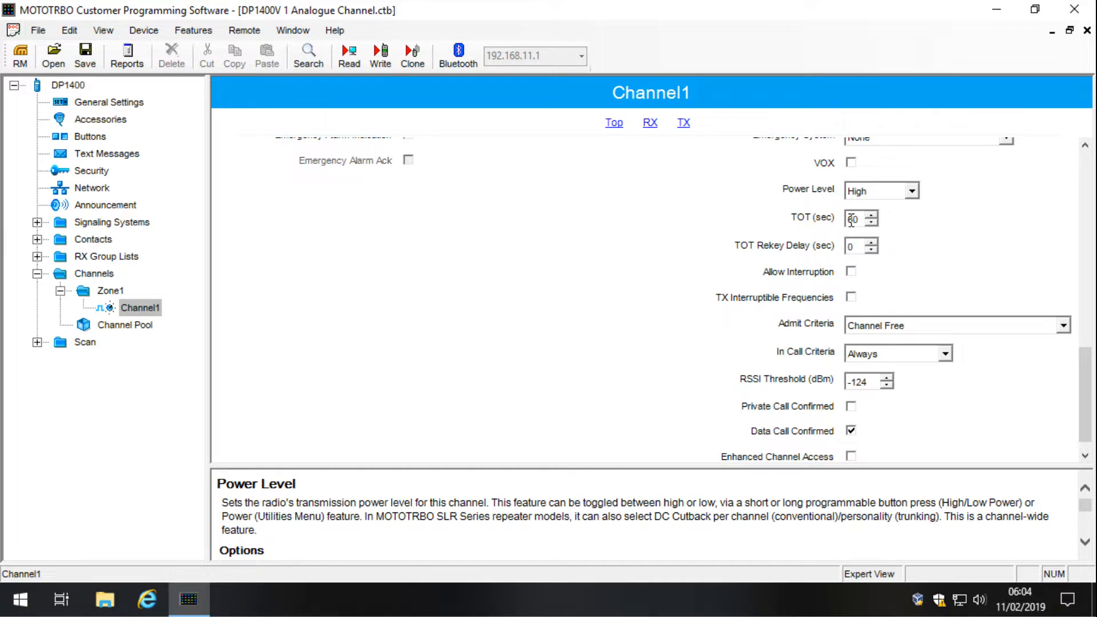
pyautogui.moveTo(853, 220); pyautogui.dragTo(803, 218)
pyautogui.write('3')
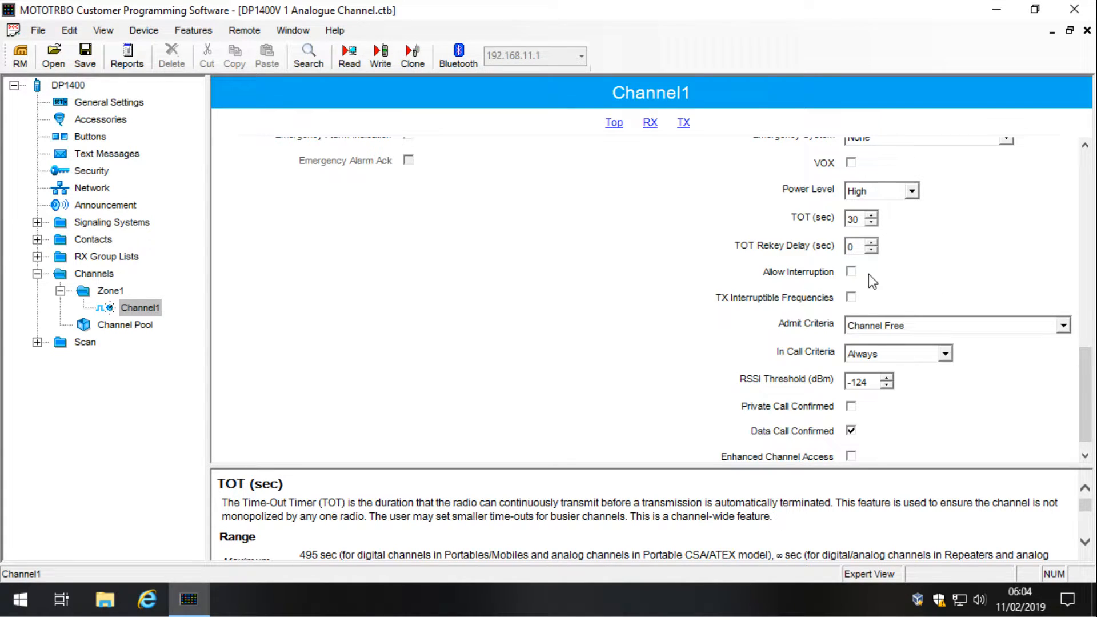
# Step: Set the Admit Criteria of Channel1 to Always after reviewing the alternative criteria
pyautogui.moveTo(854, 275)
pyautogui.scroll(-1, 1085, 369)
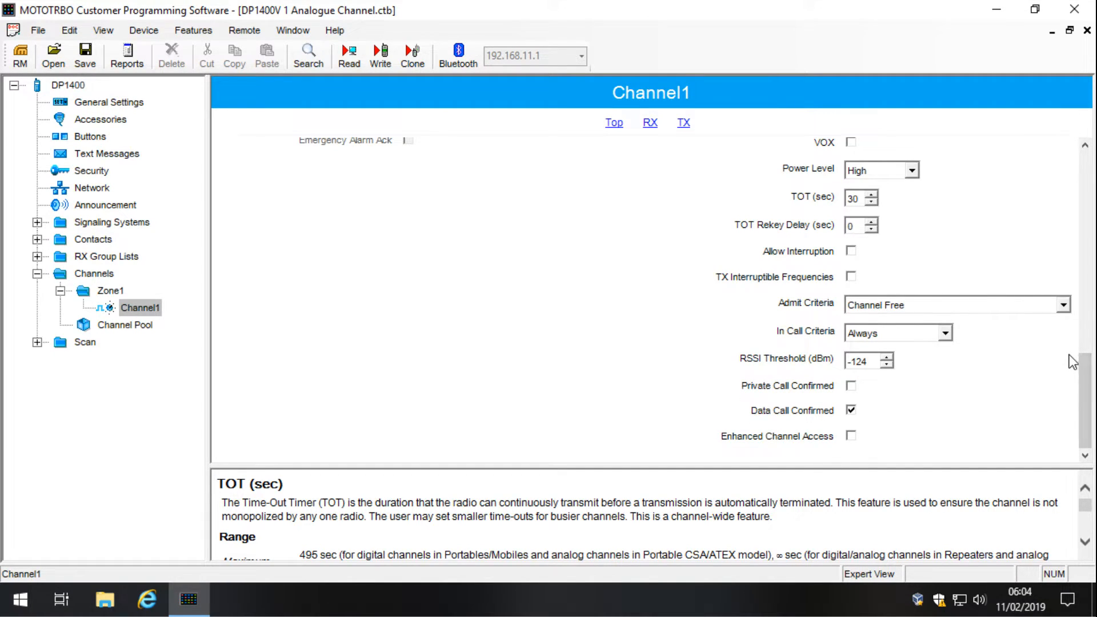
pyautogui.click(931, 302)
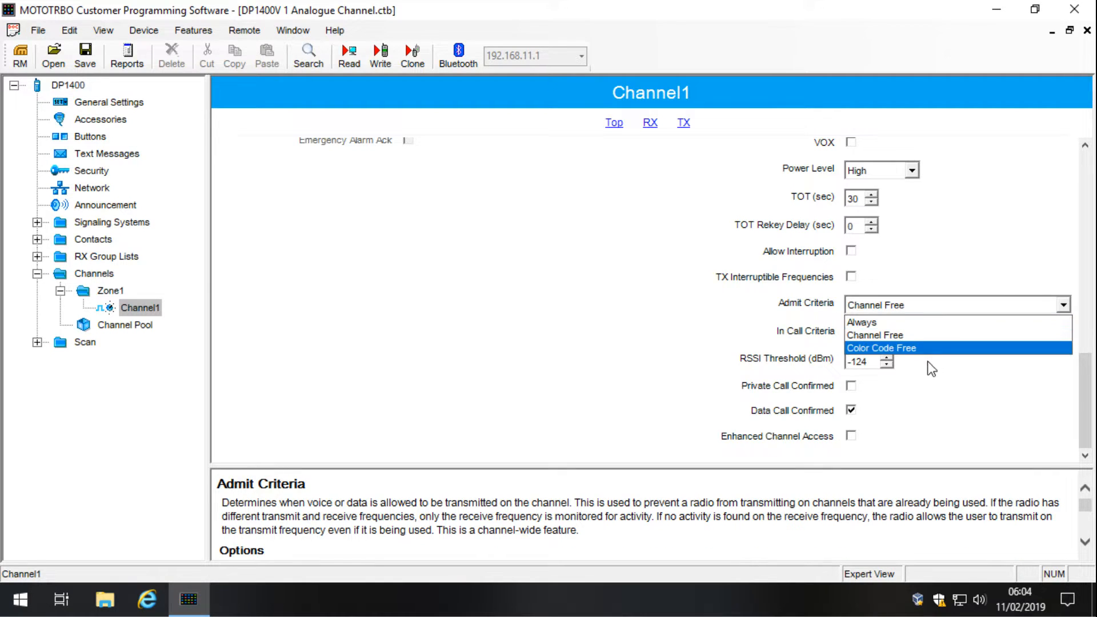
pyautogui.click(919, 323)
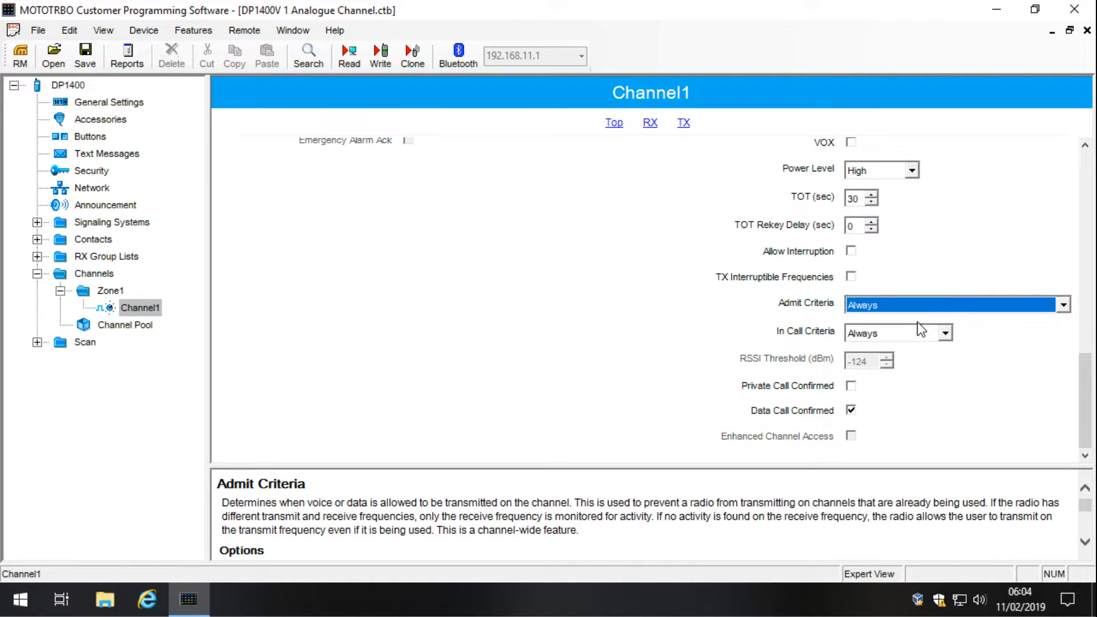
pyautogui.click(925, 308)
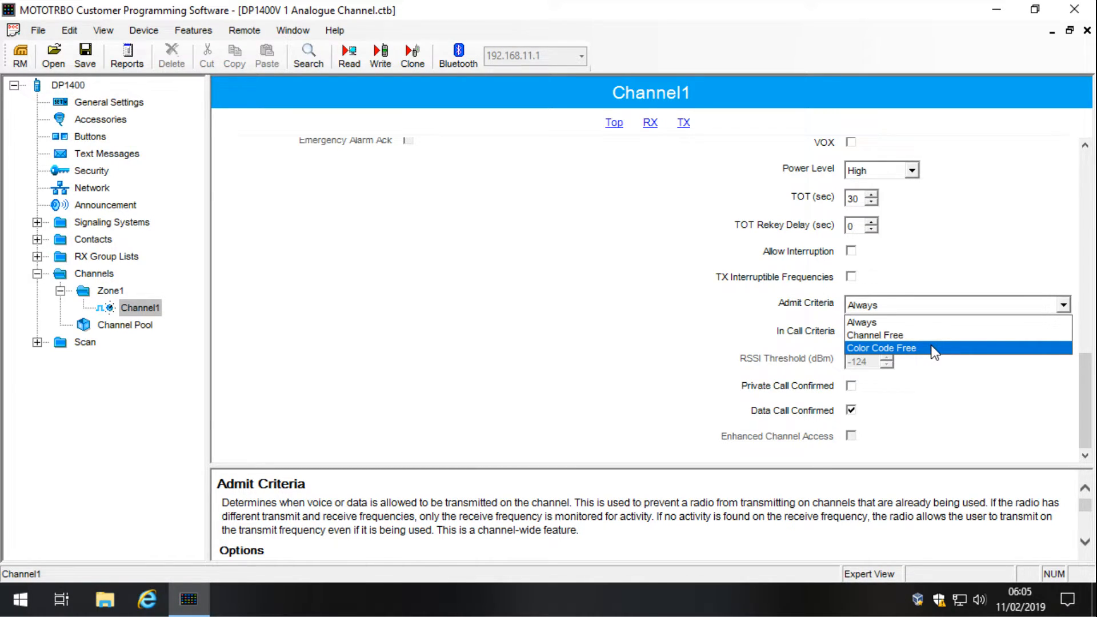
pyautogui.click(906, 323)
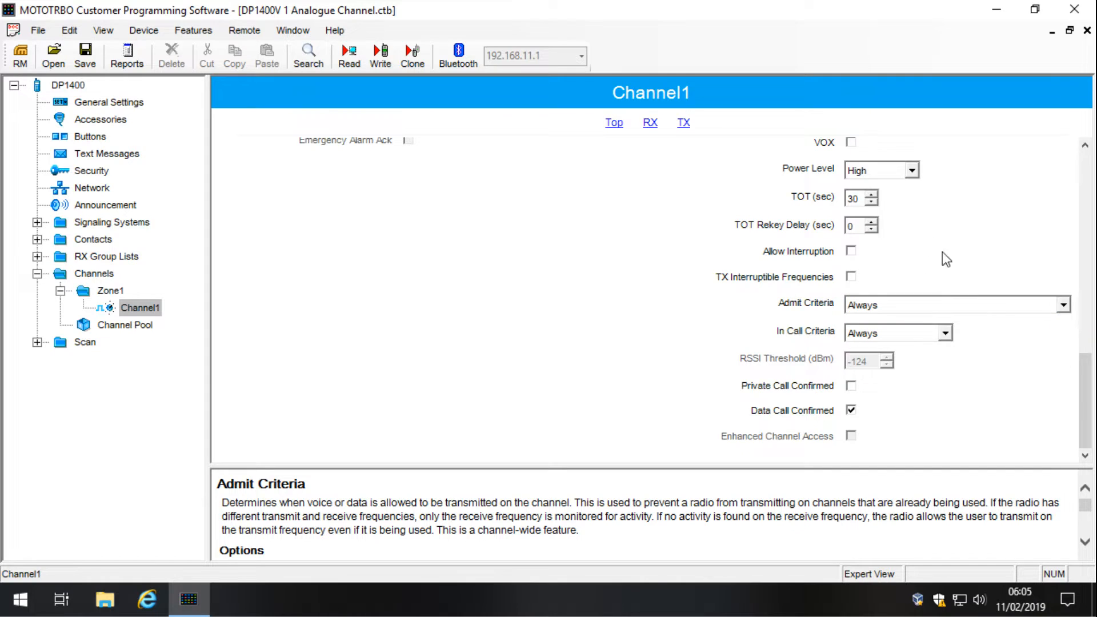
# Step: Open the settings of the Call1 entry under the digital contacts
pyautogui.moveTo(1080, 377); pyautogui.dragTo(1083, 314)
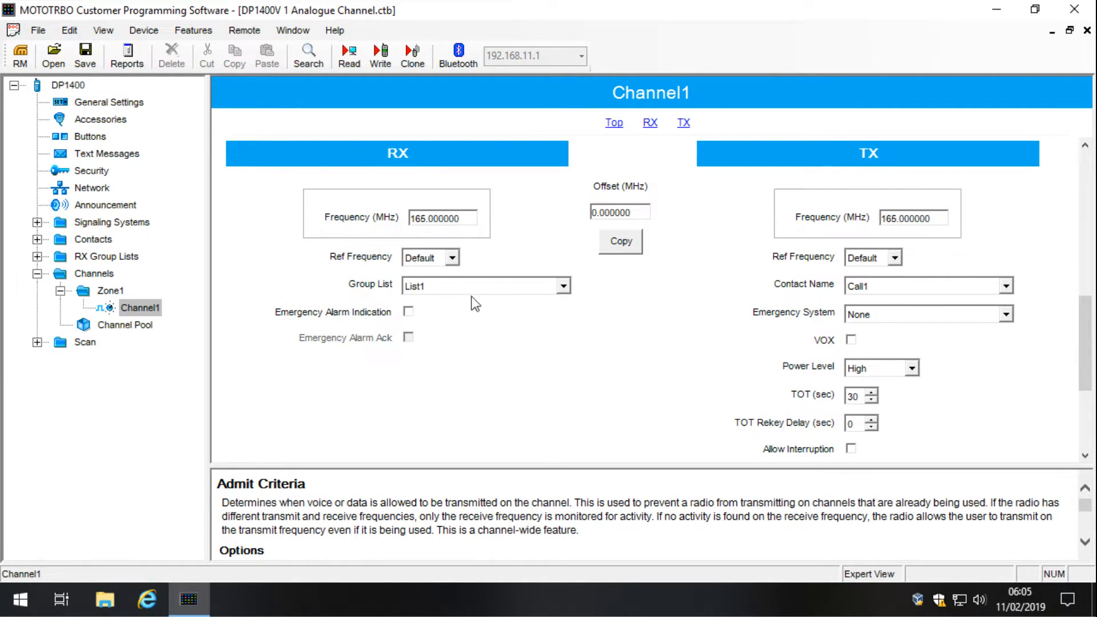
pyautogui.click(36, 239)
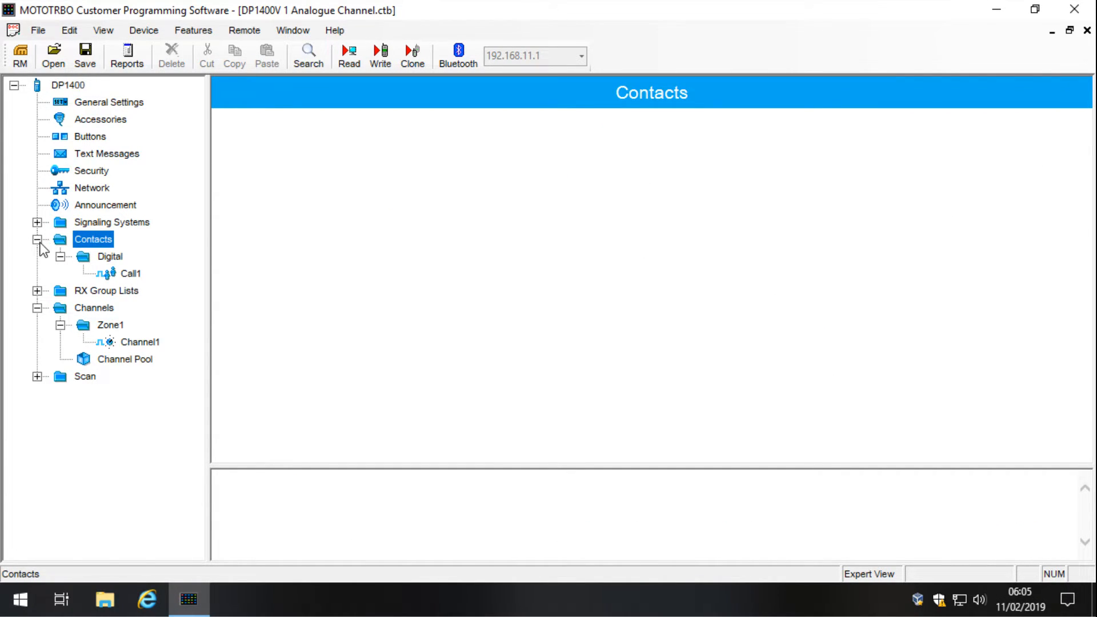
pyautogui.click(108, 256)
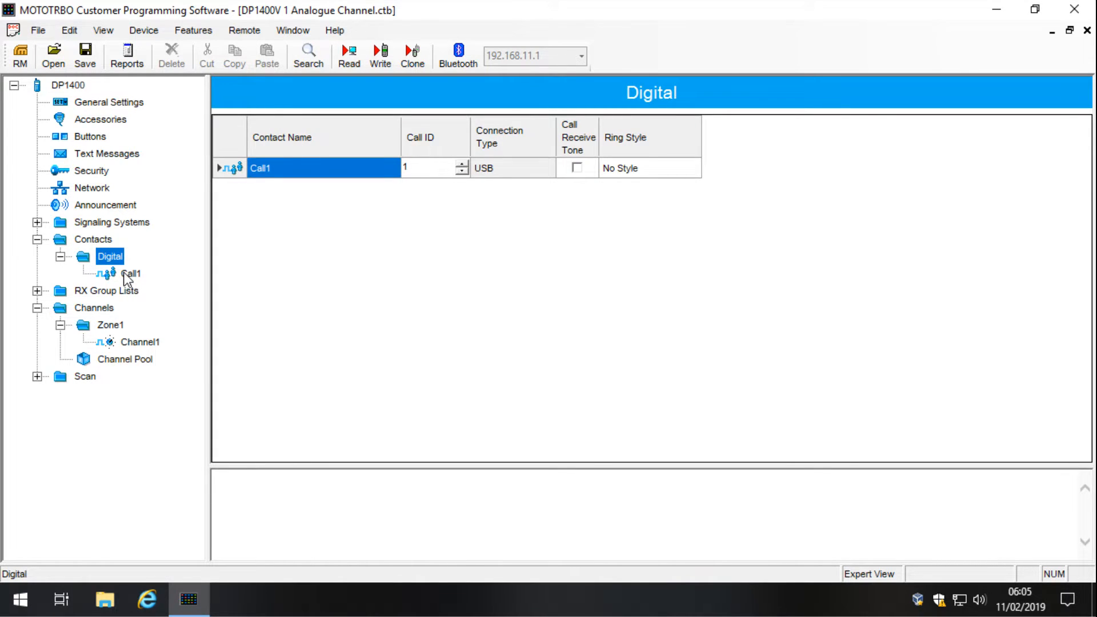
pyautogui.click(60, 257)
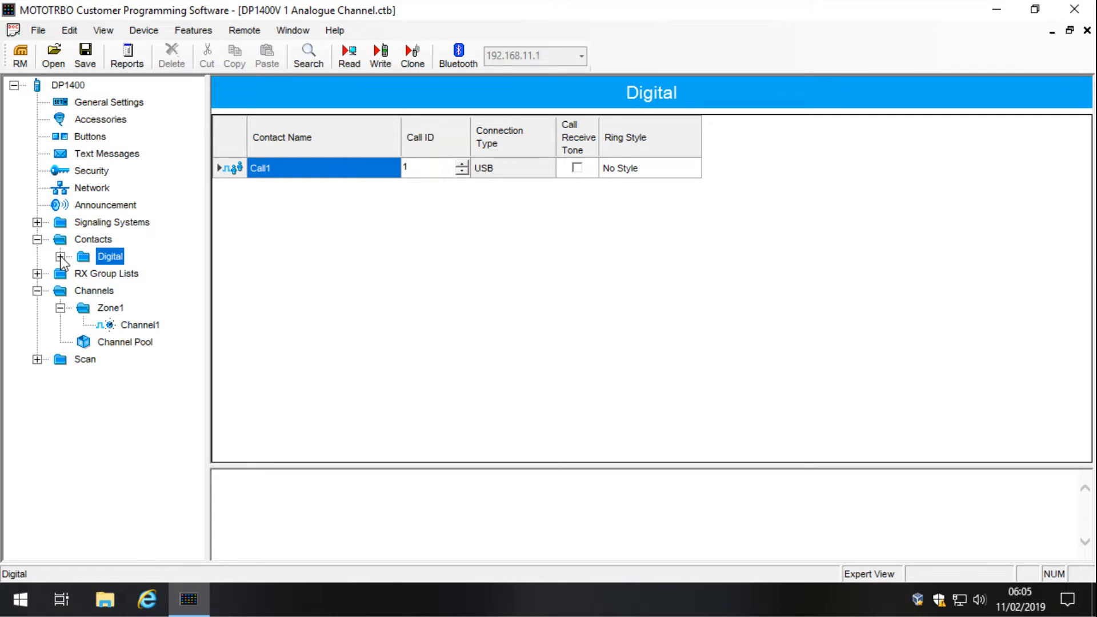
pyautogui.click(60, 257)
pyautogui.click(130, 275)
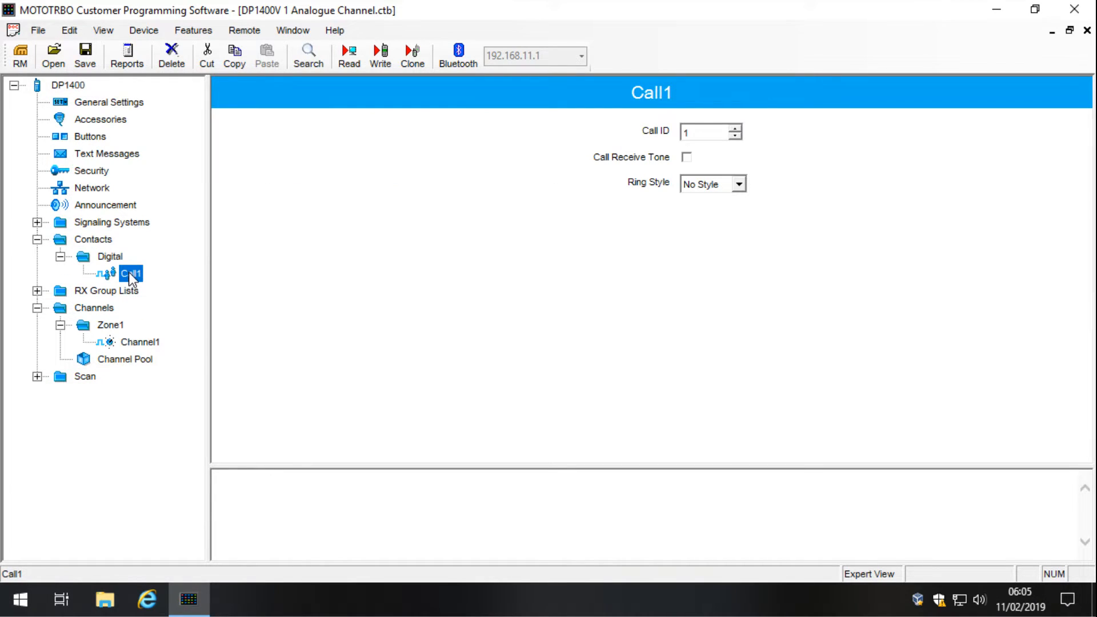
# Step: Add a new group call to the digital contacts
pyautogui.click(698, 134)
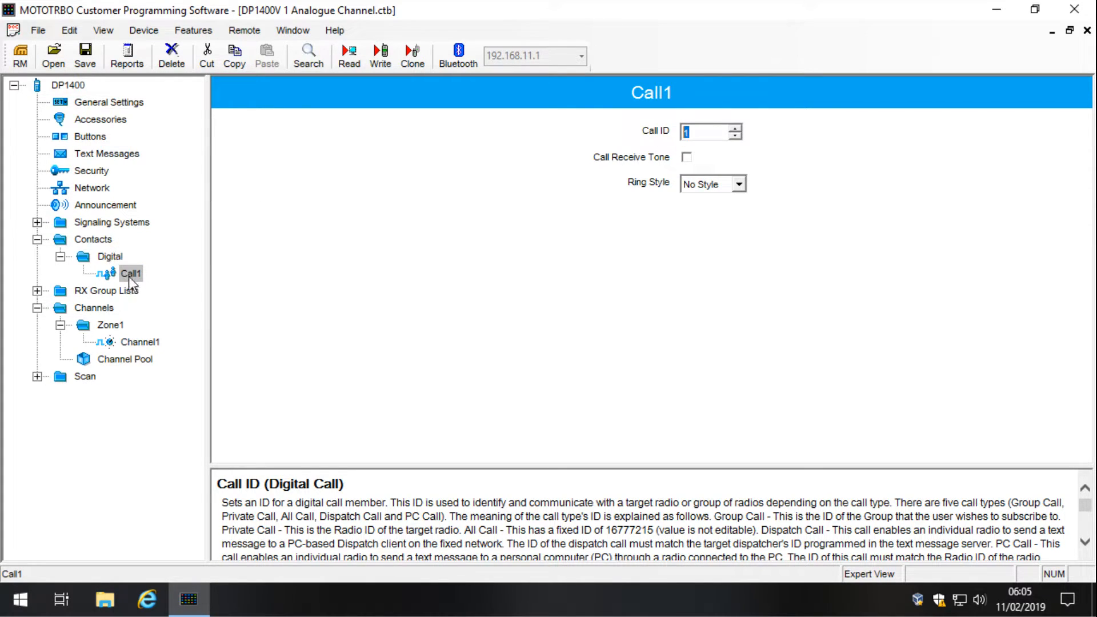
pyautogui.click(116, 254)
pyautogui.rightClick(117, 254)
pyautogui.moveTo(231, 263)
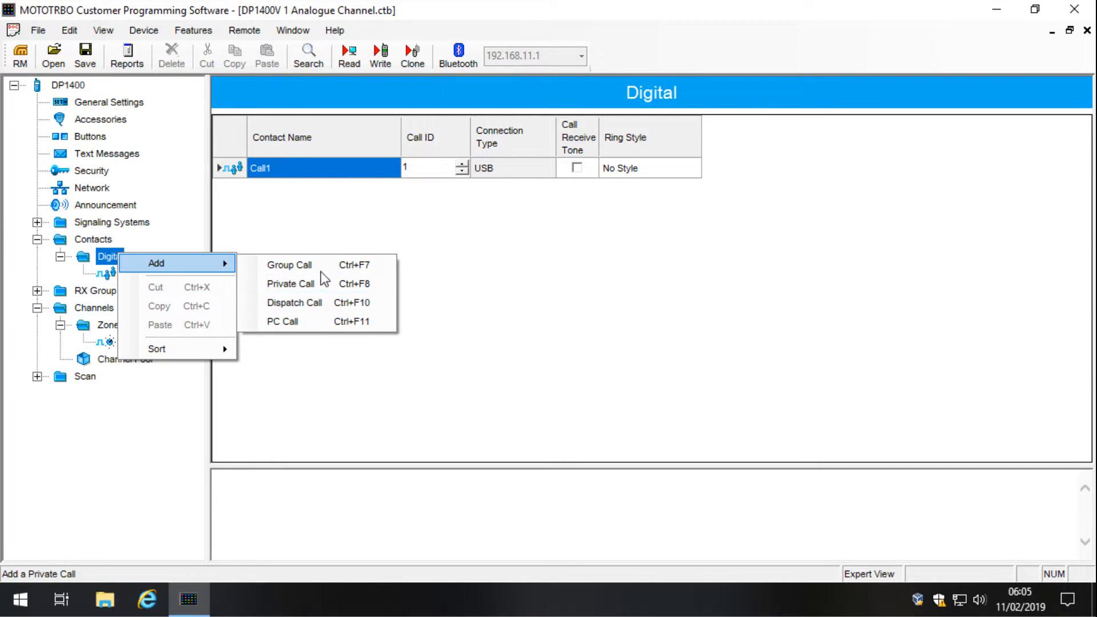
pyautogui.click(359, 264)
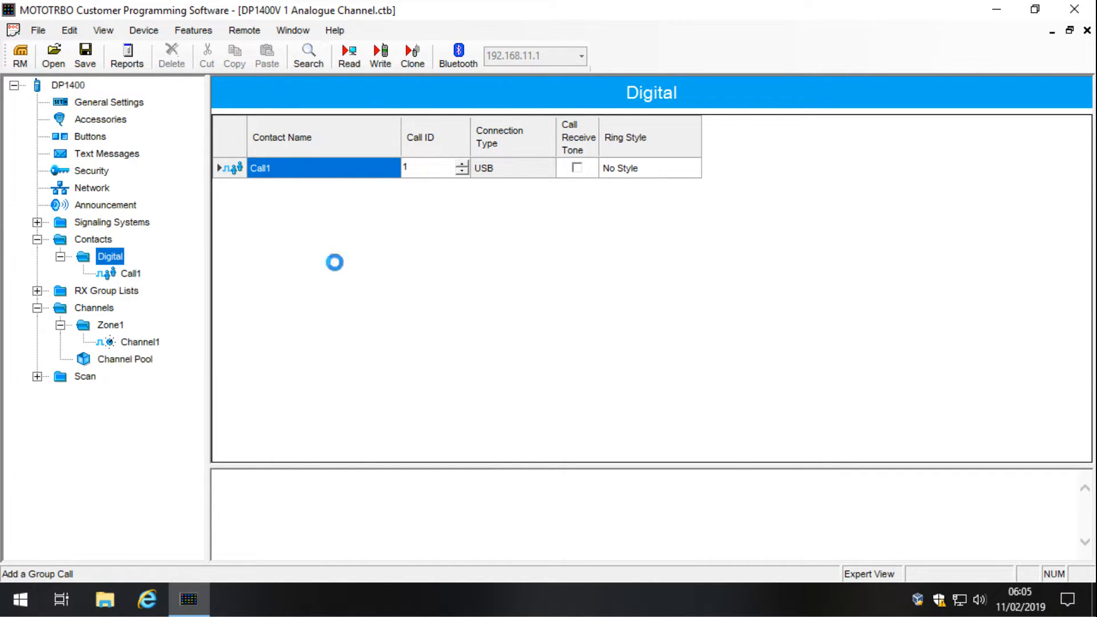
# Step: Delete the extra Call2 entry from the digital contacts
pyautogui.click(129, 290)
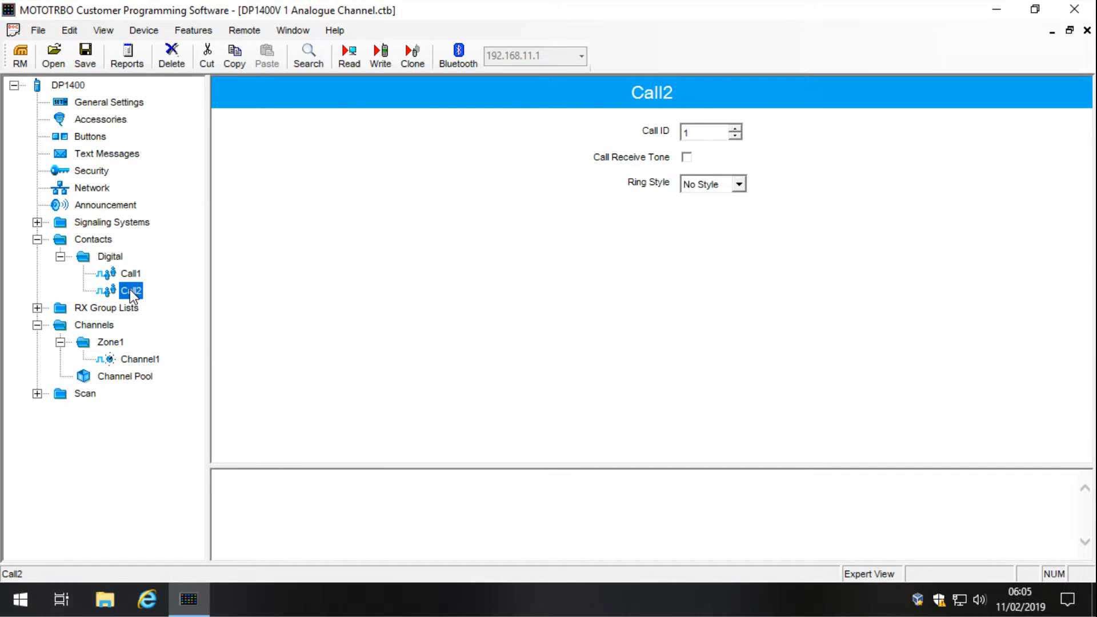
pyautogui.rightClick(129, 290)
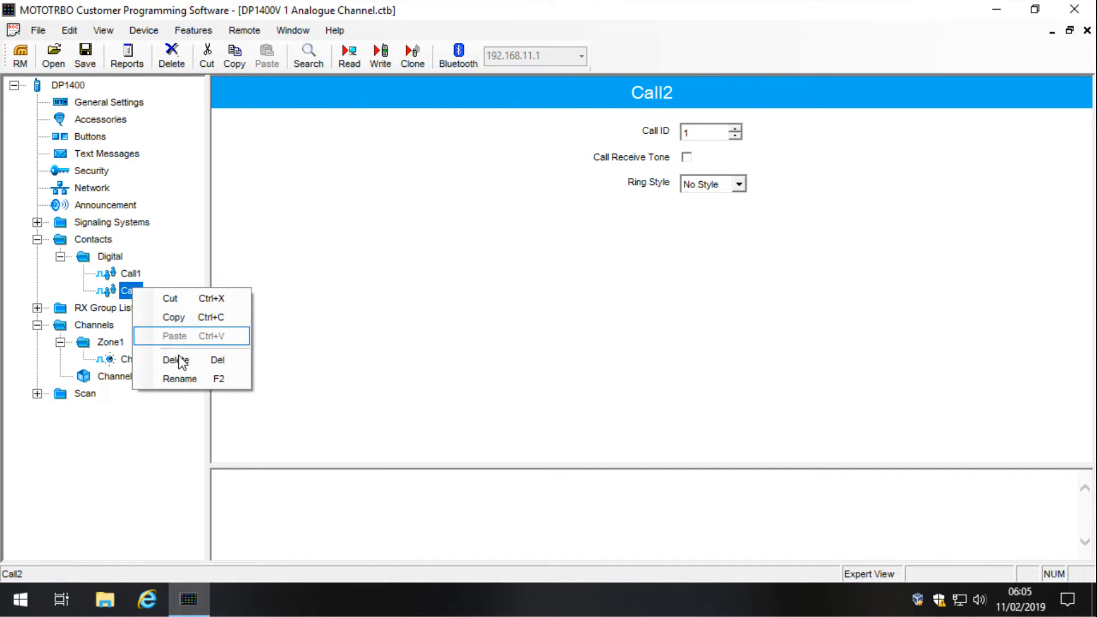
pyautogui.click(127, 280)
pyautogui.click(130, 291)
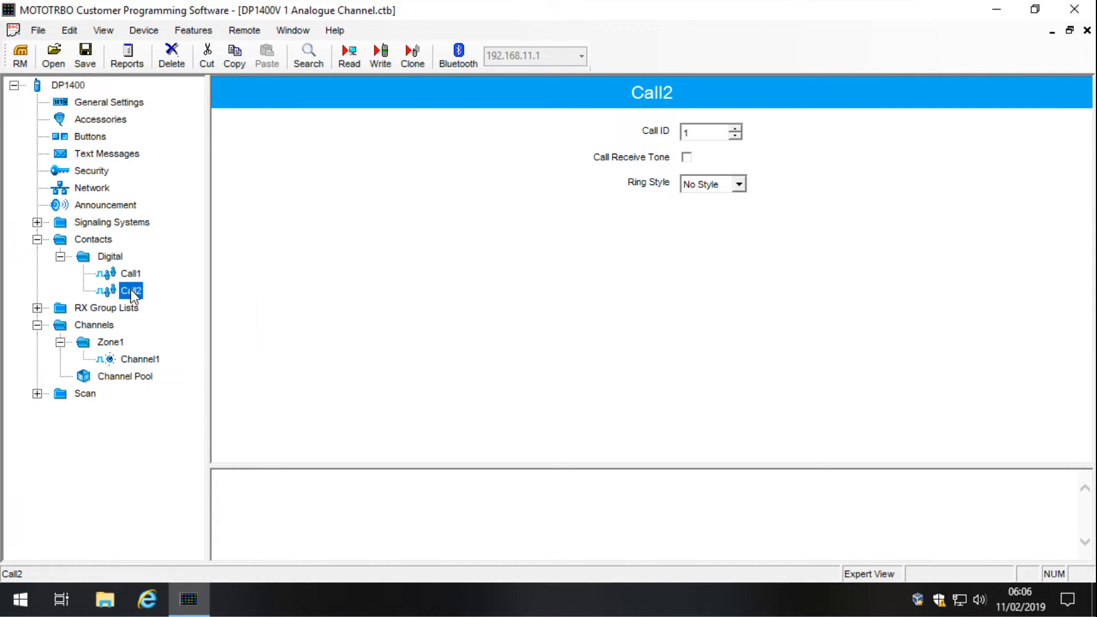
pyautogui.rightClick(130, 290)
pyautogui.click(219, 360)
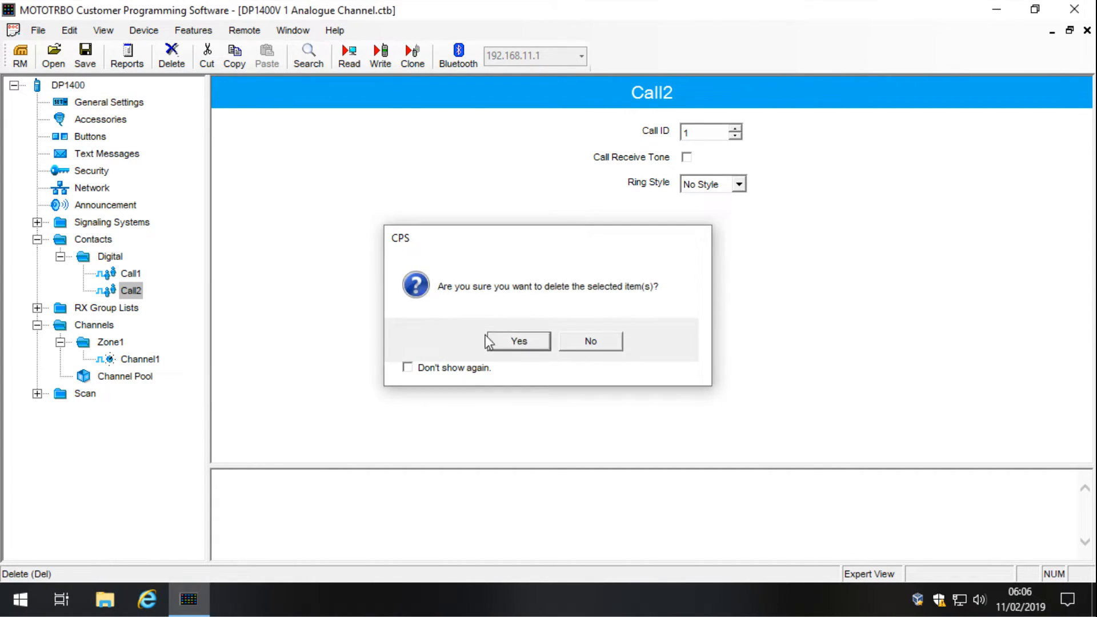
pyautogui.click(508, 346)
# Step: Check the Call ID of Call1 and compare it with the contact and group list assigned to Channel1
pyautogui.click(131, 274)
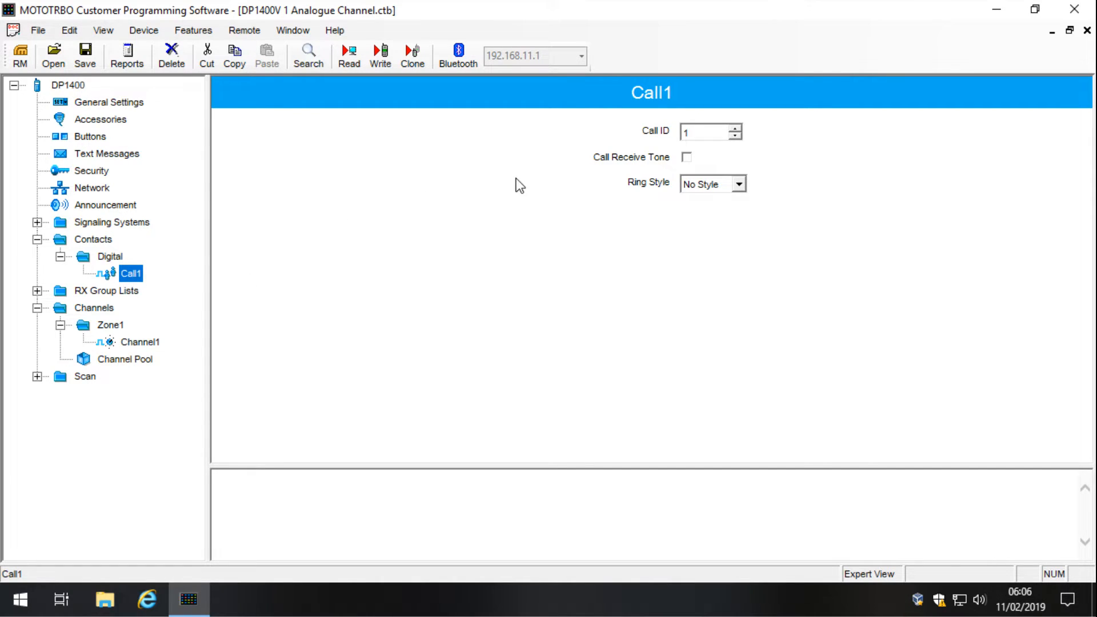
pyautogui.click(694, 133)
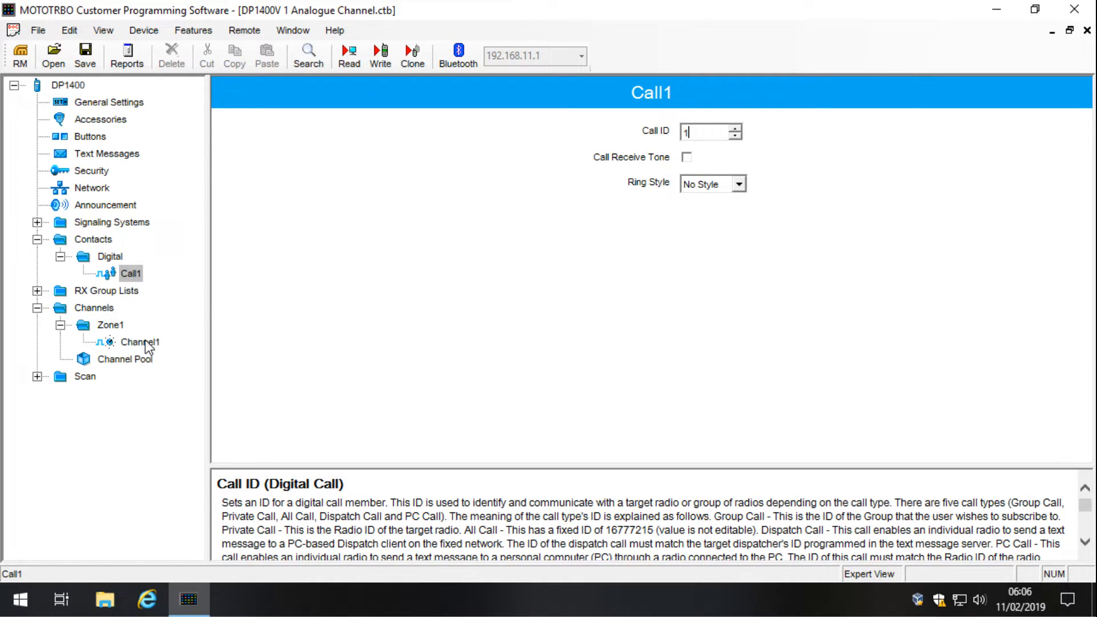
pyautogui.doubleClick(105, 292)
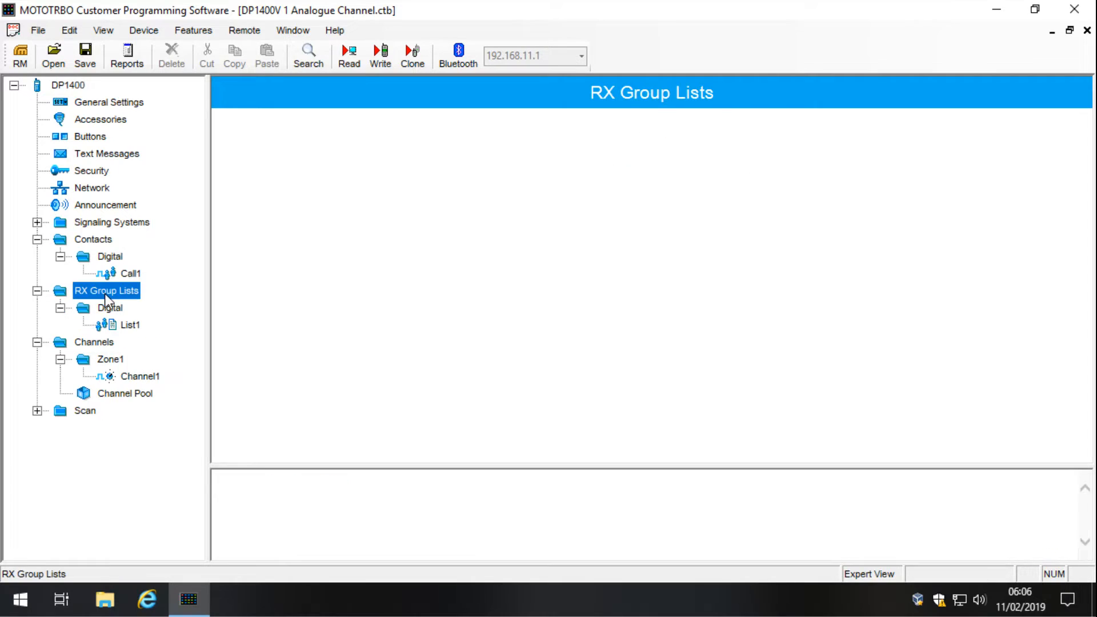
pyautogui.click(132, 377)
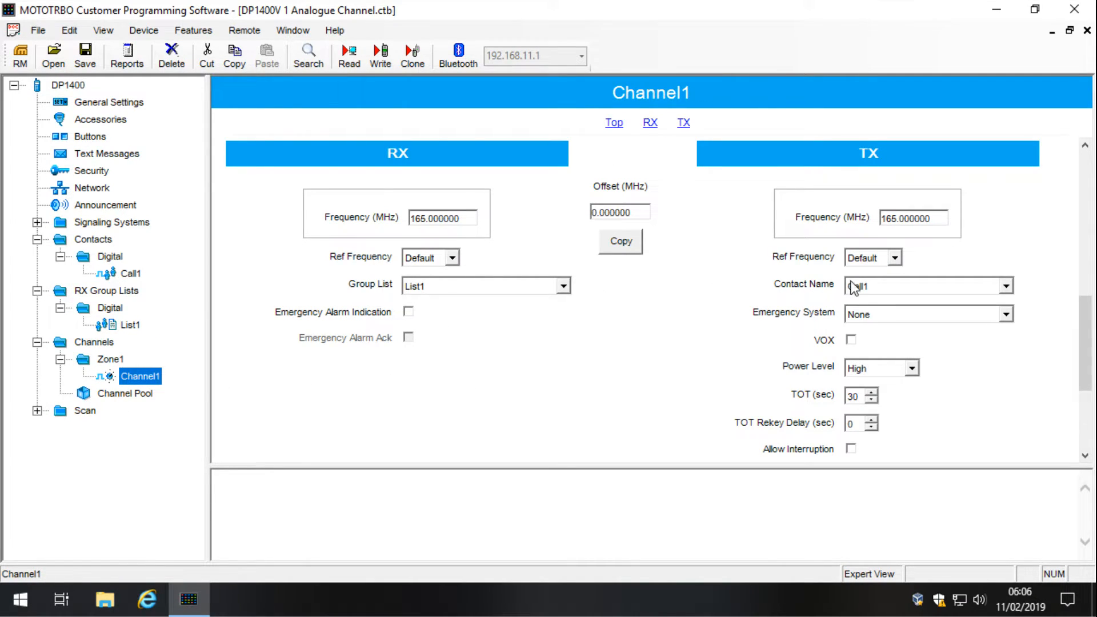
pyautogui.click(123, 274)
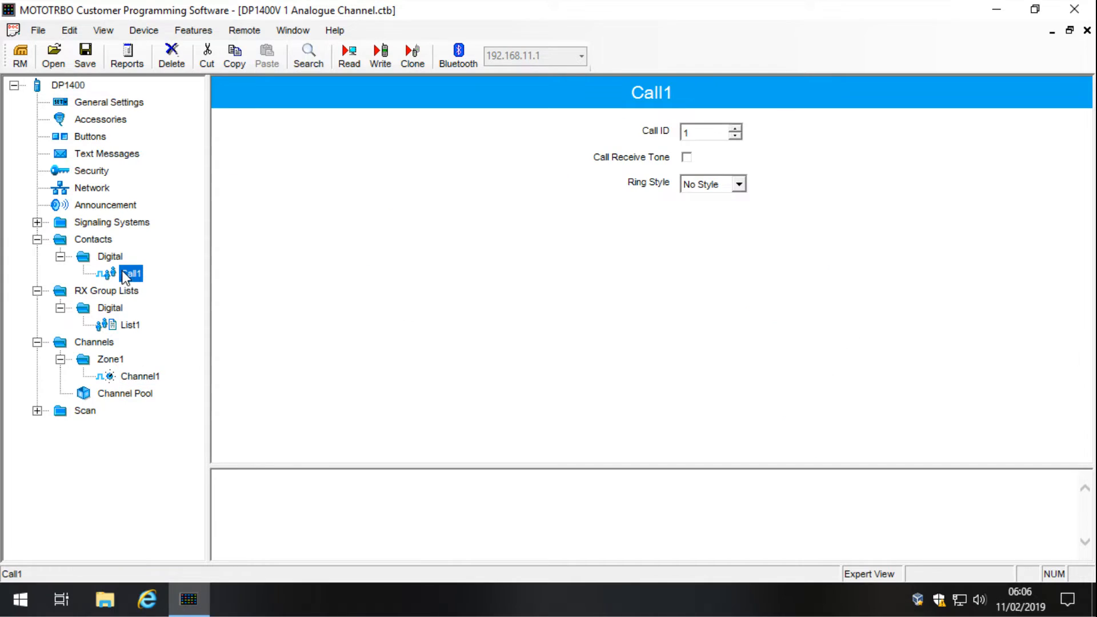
pyautogui.click(140, 378)
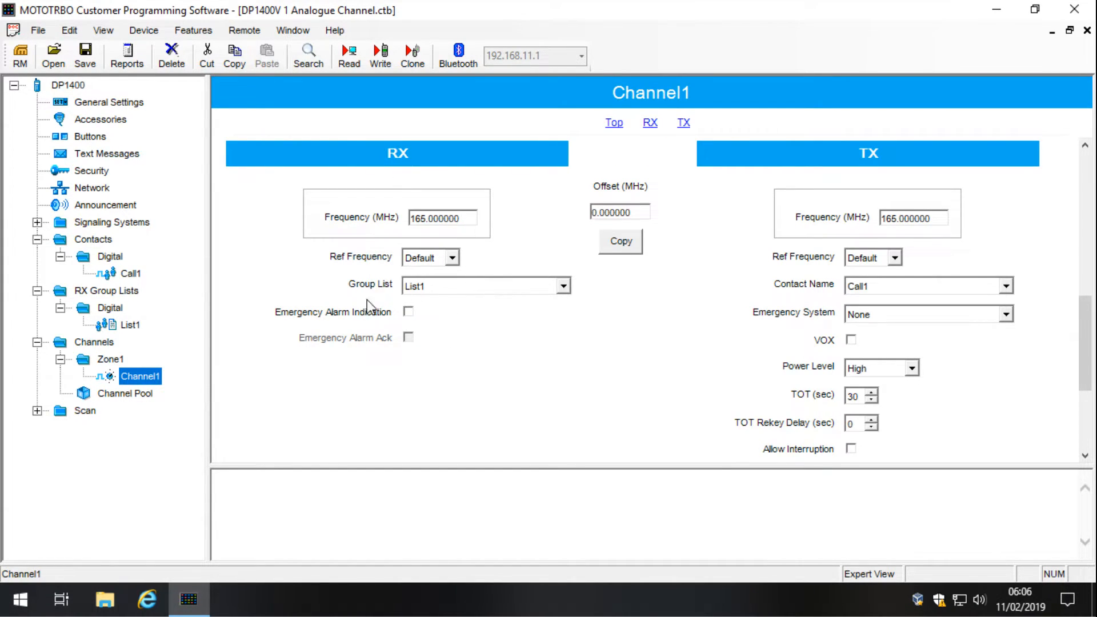
# Step: Remove Call1 from the members of RX group list List1 and add it back
pyautogui.click(136, 327)
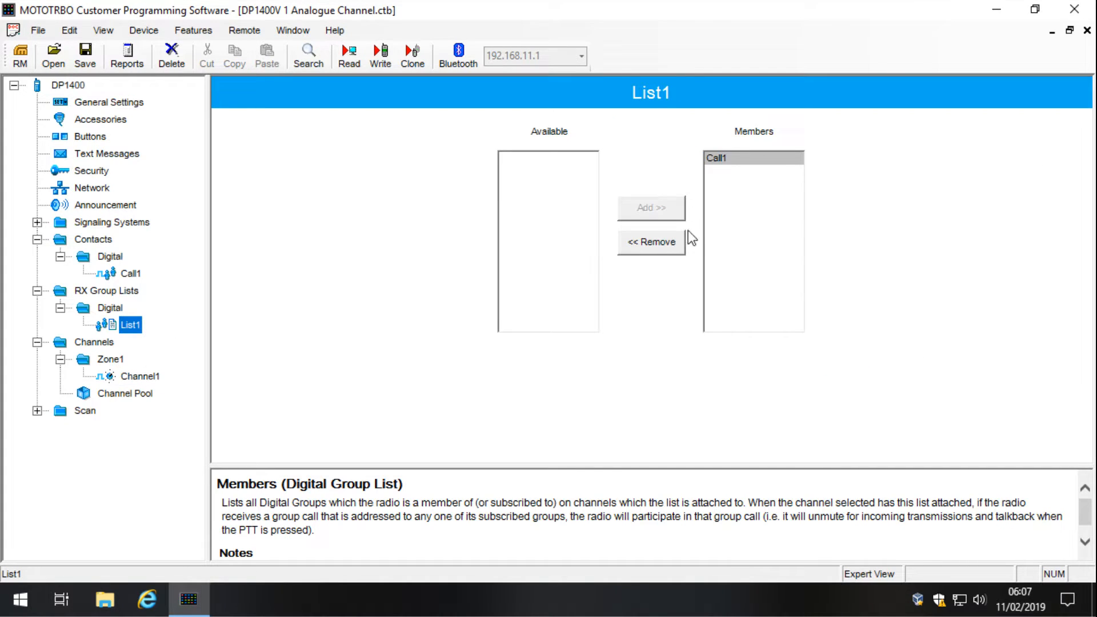
pyautogui.click(669, 234)
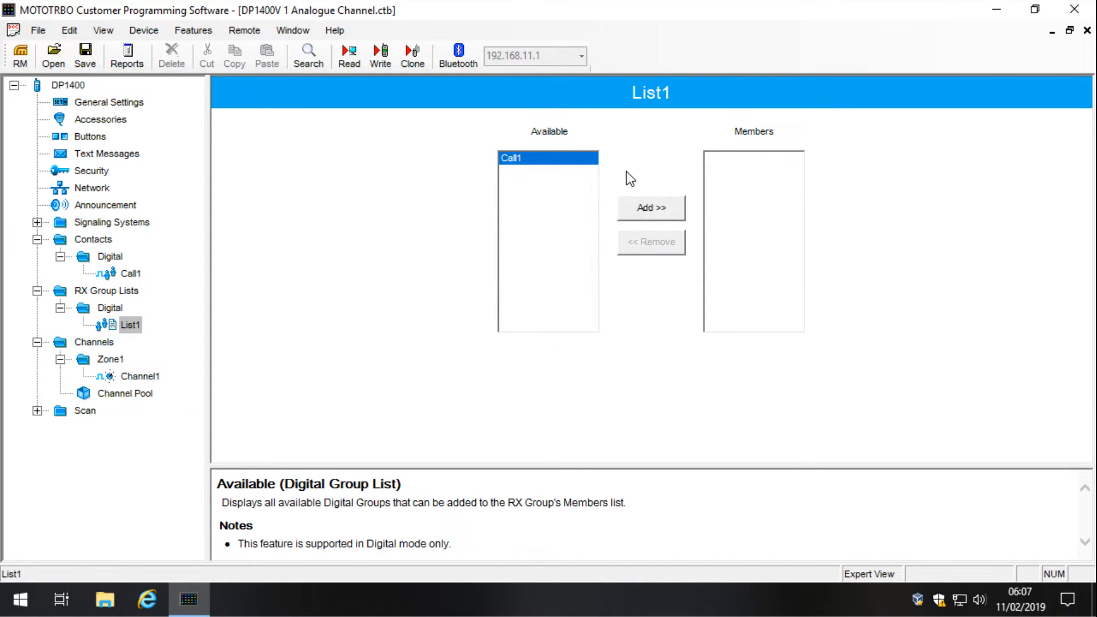
pyautogui.click(660, 209)
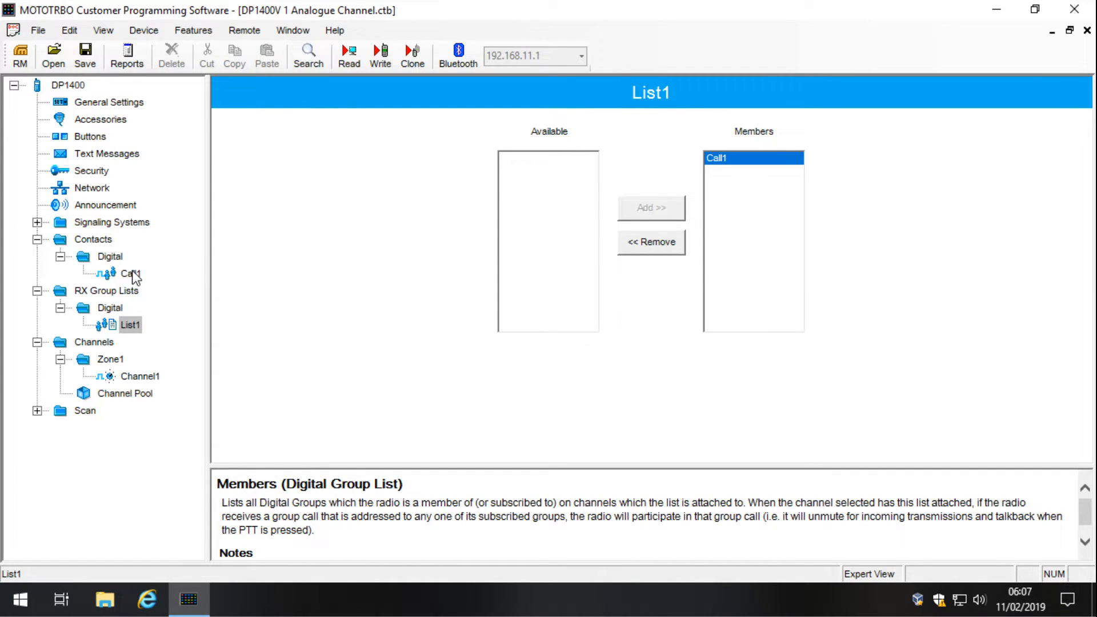
# Step: Trace Channel1's RX Group List through the members of List1 to the Call ID of Call1
pyautogui.click(141, 377)
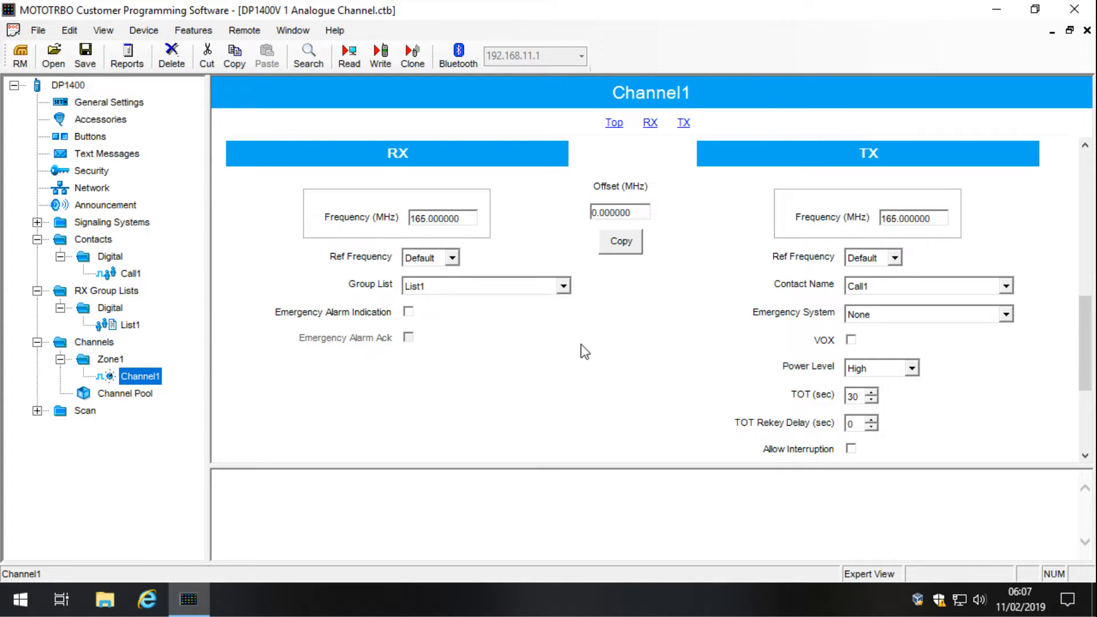
pyautogui.click(490, 286)
pyautogui.click(490, 286)
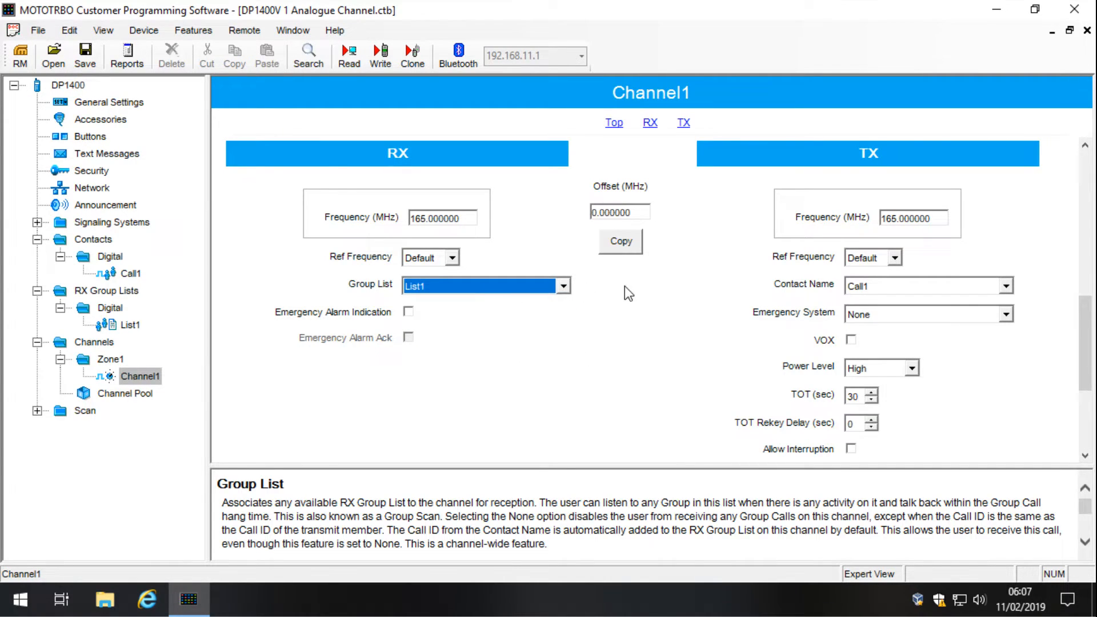
pyautogui.click(118, 325)
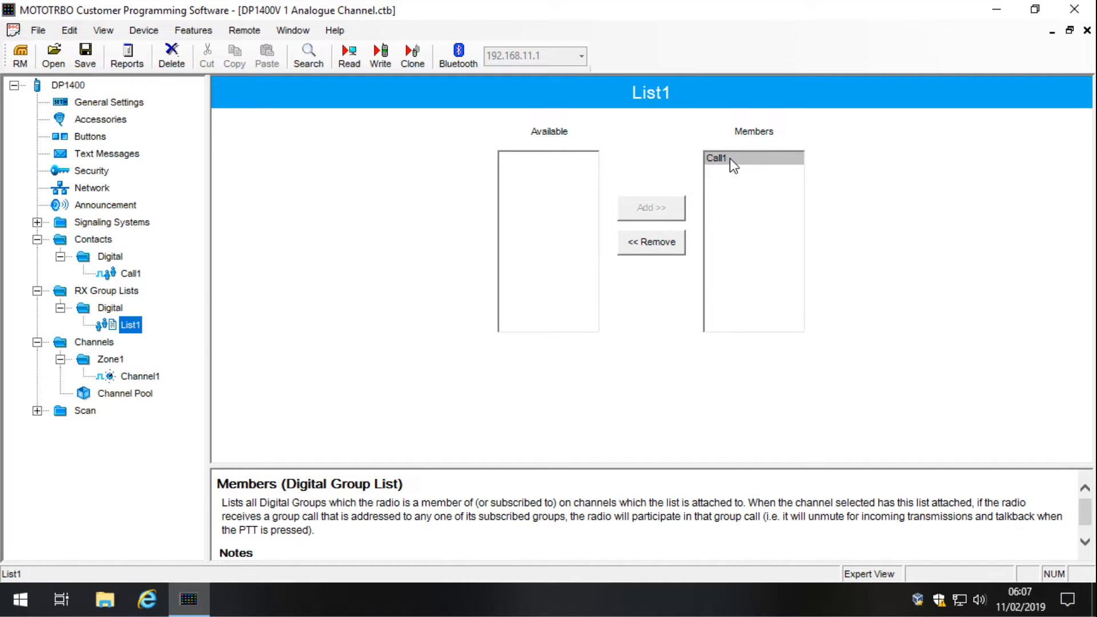
pyautogui.click(114, 271)
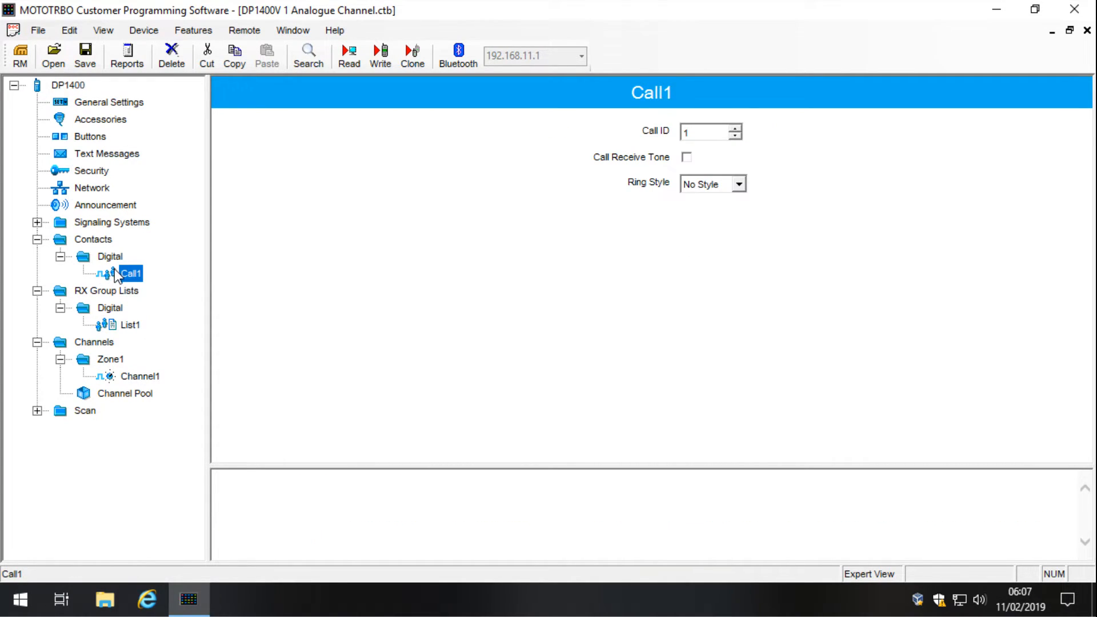
pyautogui.moveTo(695, 135); pyautogui.dragTo(611, 134)
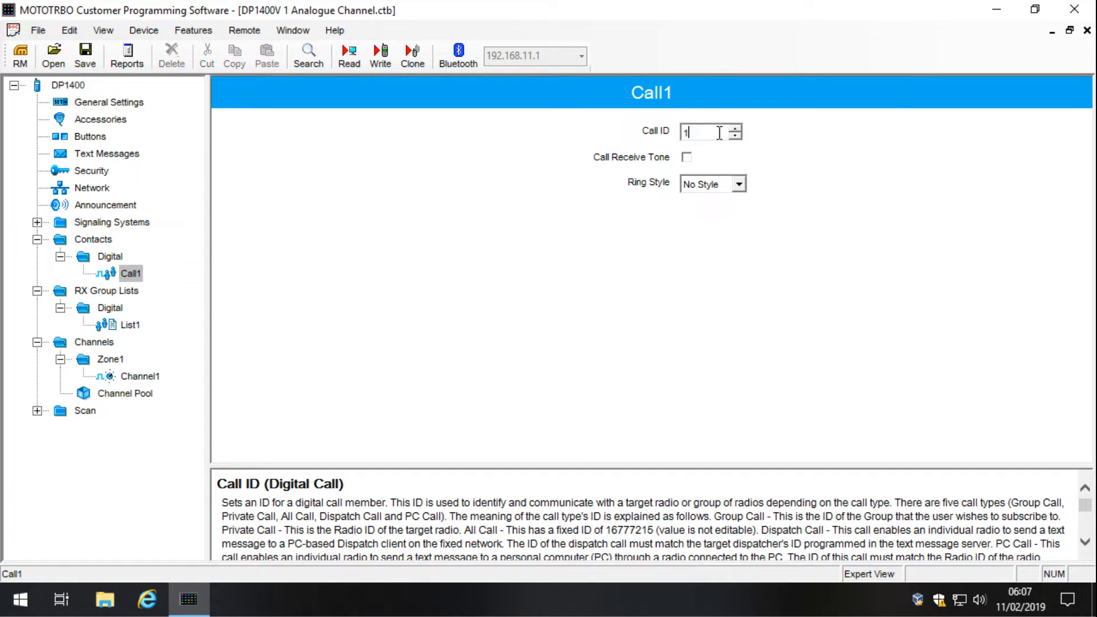
pyautogui.click(118, 377)
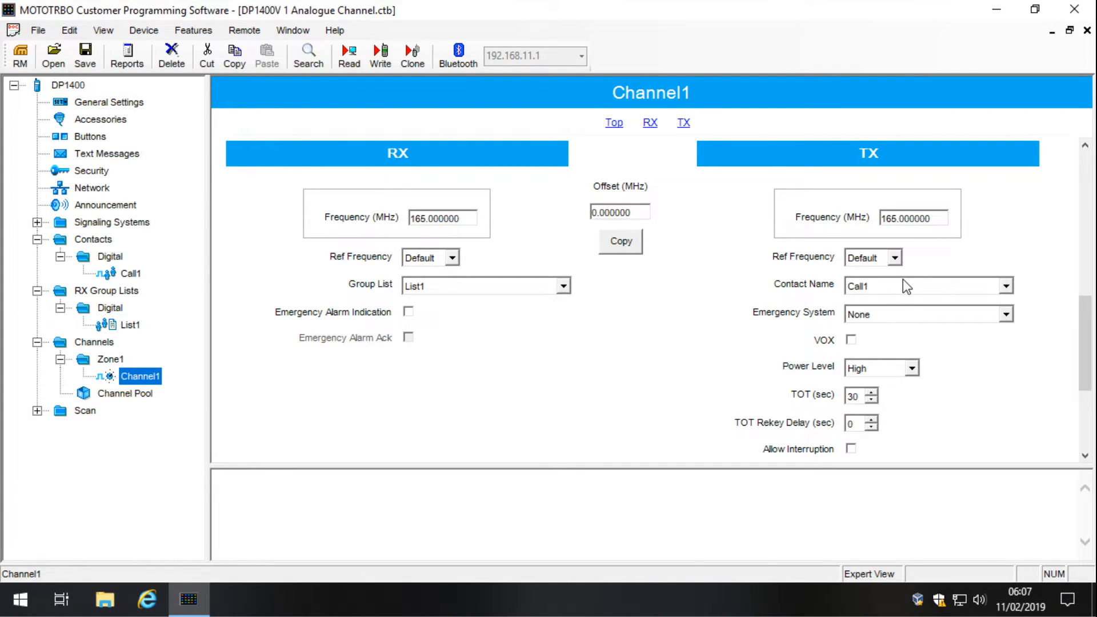
# Step: Review Channel1's Color Code, TX contact and RX group list against the Call1 and List1 entries
pyautogui.moveTo(1086, 315); pyautogui.dragTo(1083, 183)
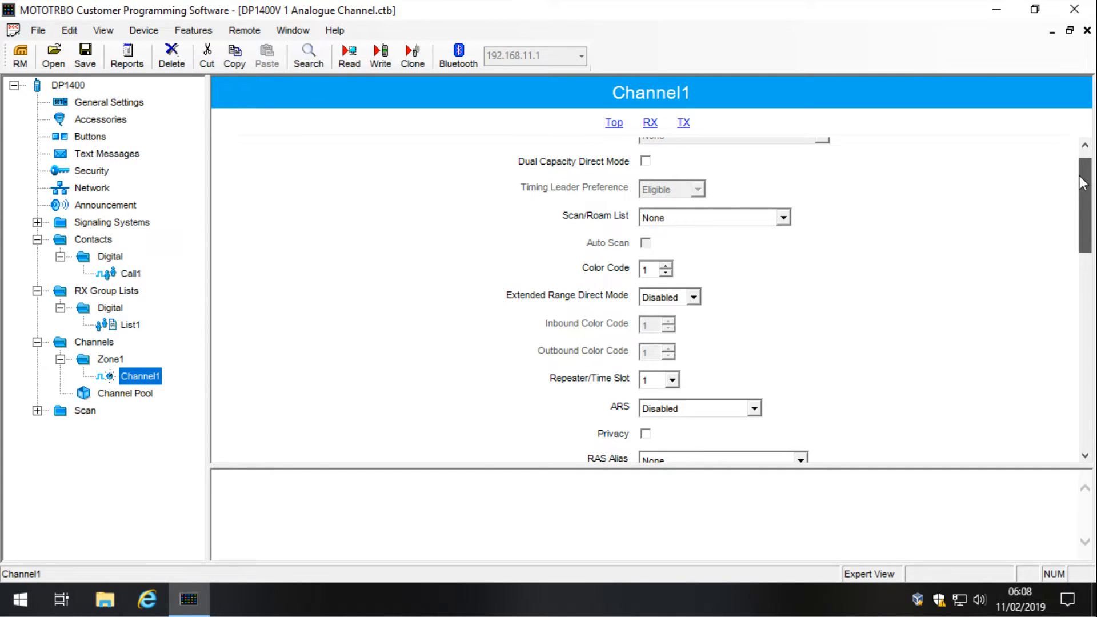
pyautogui.moveTo(1084, 183); pyautogui.dragTo(1090, 214)
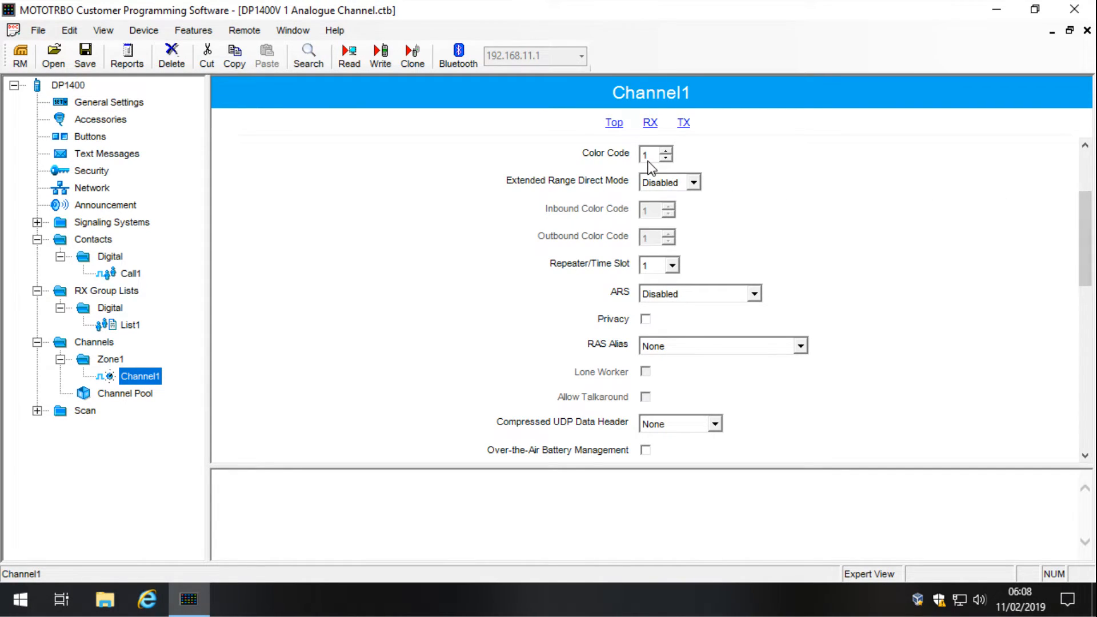
pyautogui.moveTo(1088, 210); pyautogui.dragTo(1089, 341)
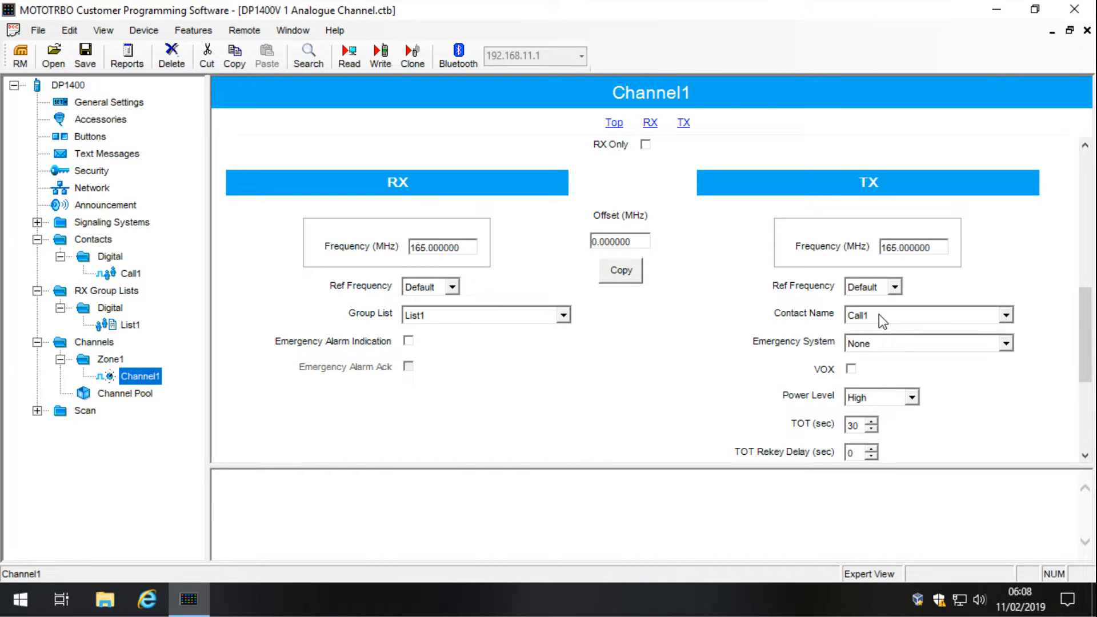
pyautogui.click(131, 273)
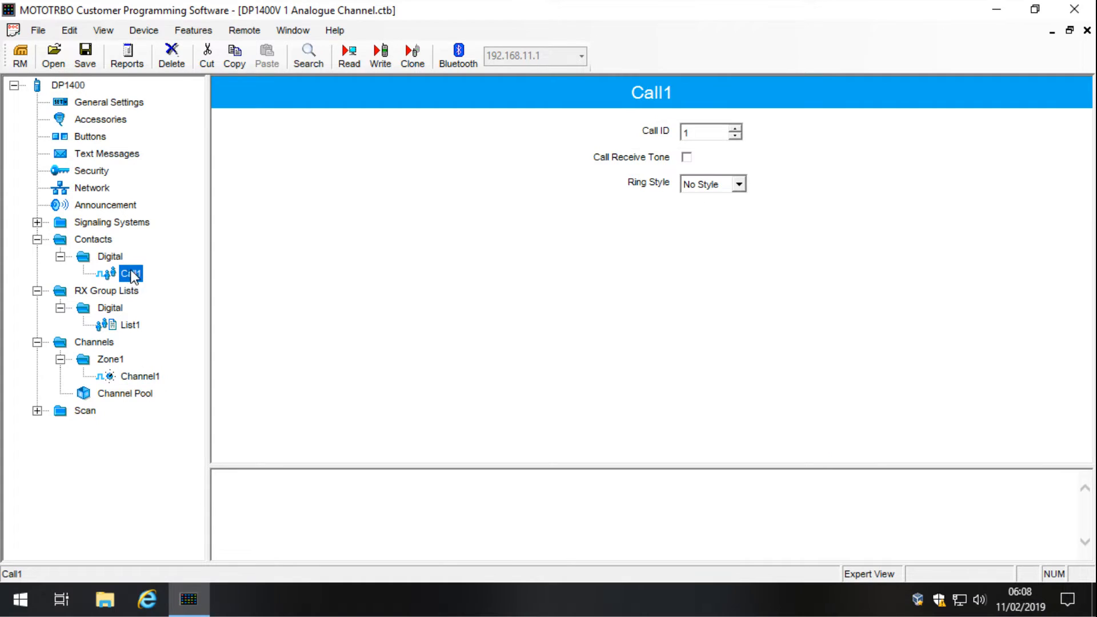
pyautogui.click(128, 375)
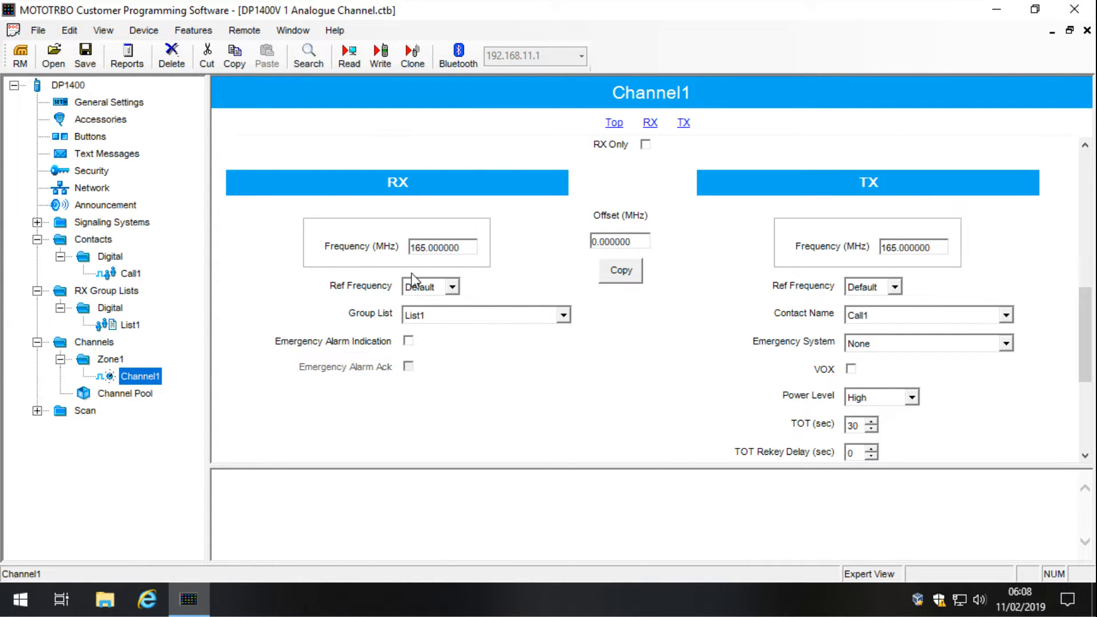
pyautogui.click(131, 324)
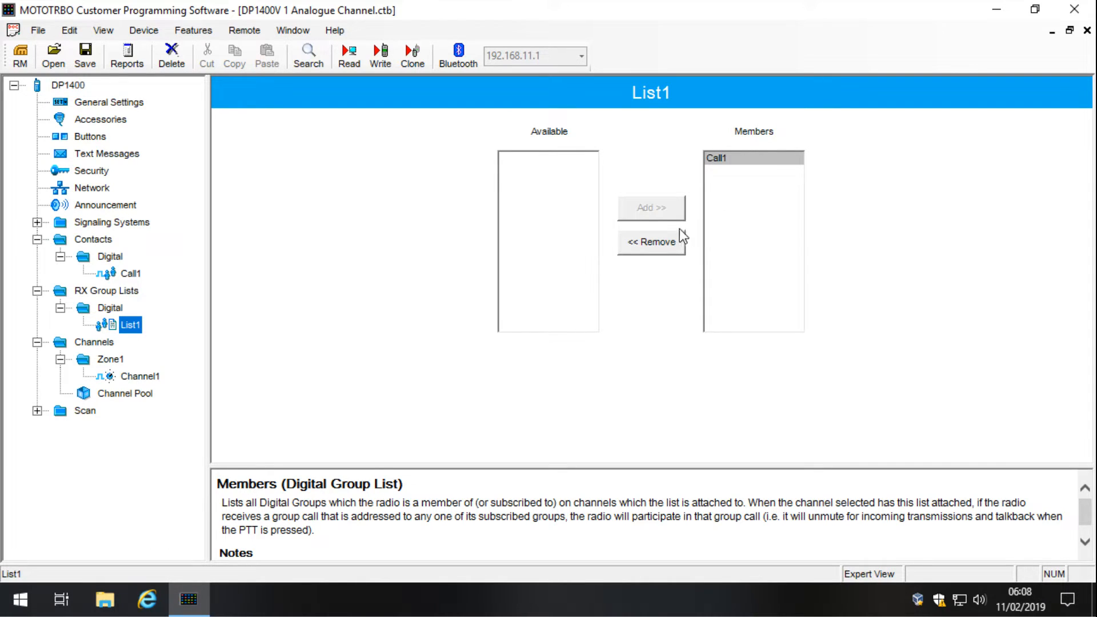
pyautogui.click(139, 377)
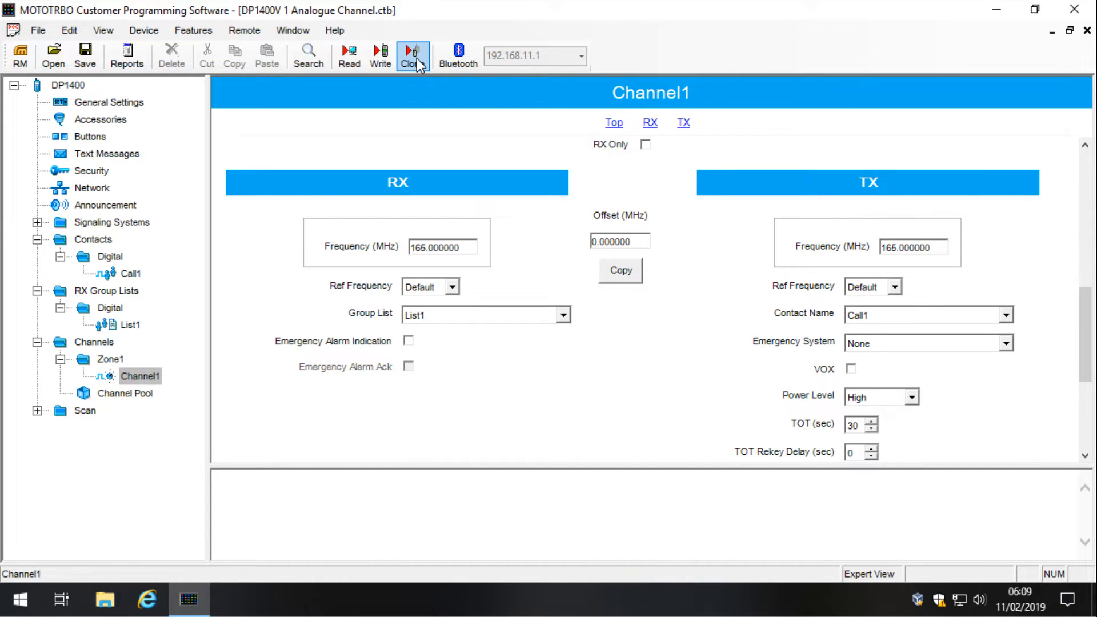
# Step: Save the codeplug in the Documents folder under the new name "DP1400V 1 Digital Channel"
pyautogui.click(38, 30)
pyautogui.click(78, 109)
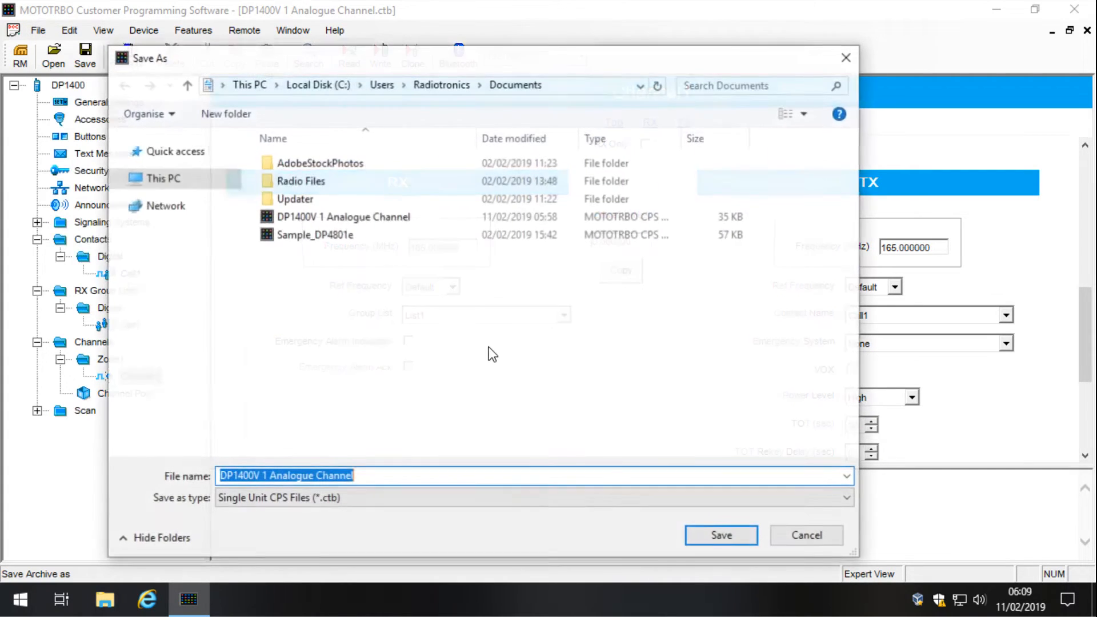
pyautogui.click(348, 218)
pyautogui.click(290, 476)
pyautogui.click(289, 476)
pyautogui.doubleClick(290, 476)
pyautogui.moveTo(269, 476); pyautogui.dragTo(315, 476)
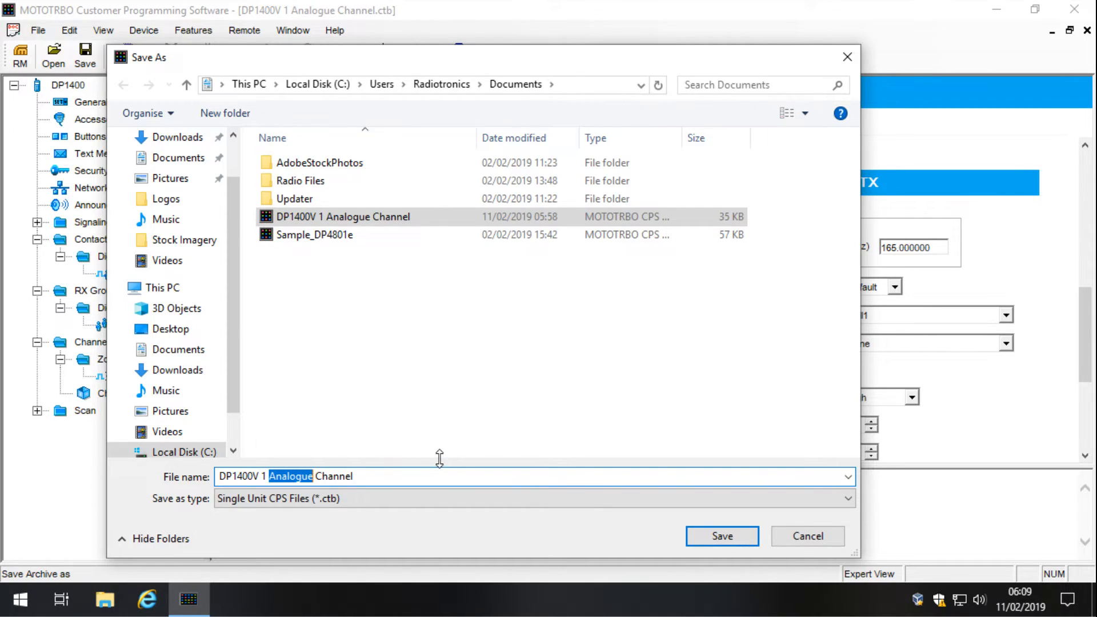
pyautogui.write('Digital')
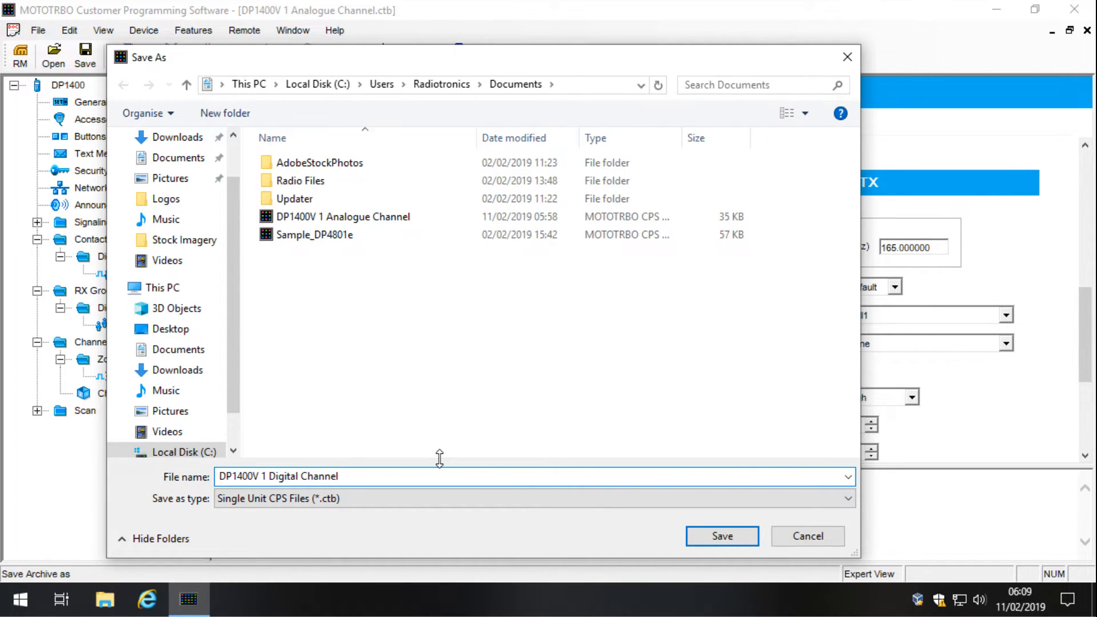
pyautogui.press('Return')
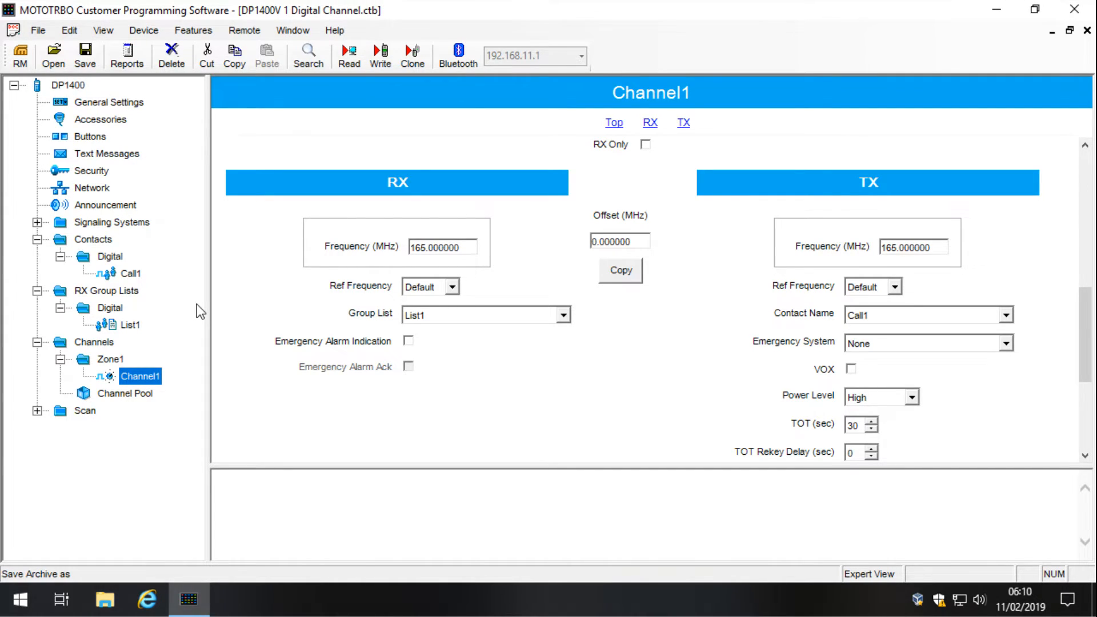
# Step: Check the Repeater/Time Slot options of Channel1 and keep slot 1 selected
pyautogui.moveTo(1088, 355); pyautogui.dragTo(1089, 285)
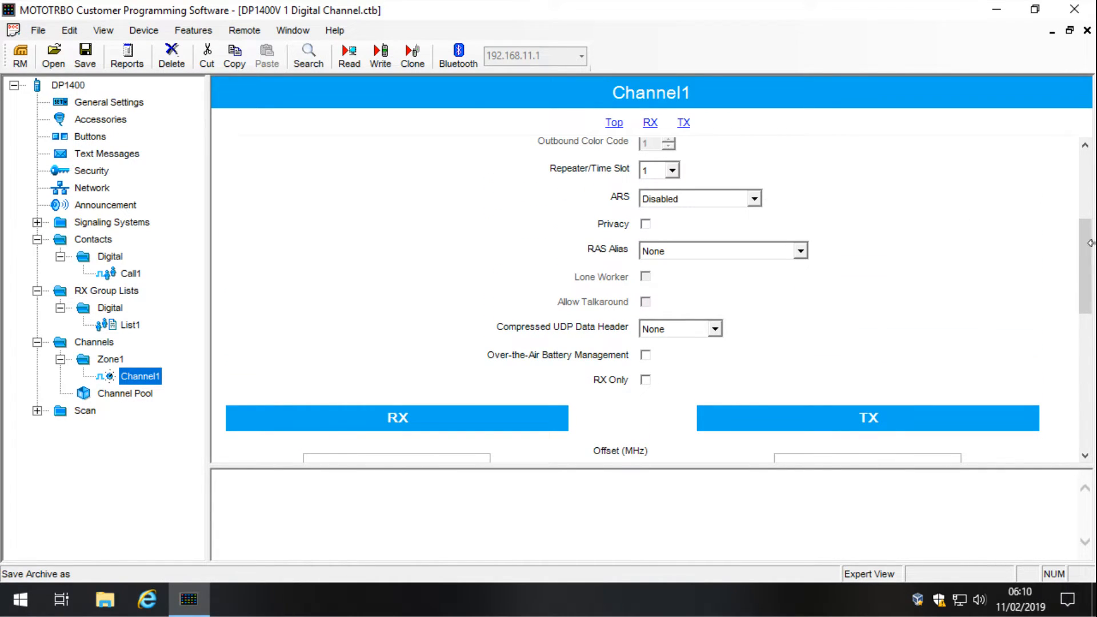
pyautogui.moveTo(1091, 240); pyautogui.dragTo(1093, 225)
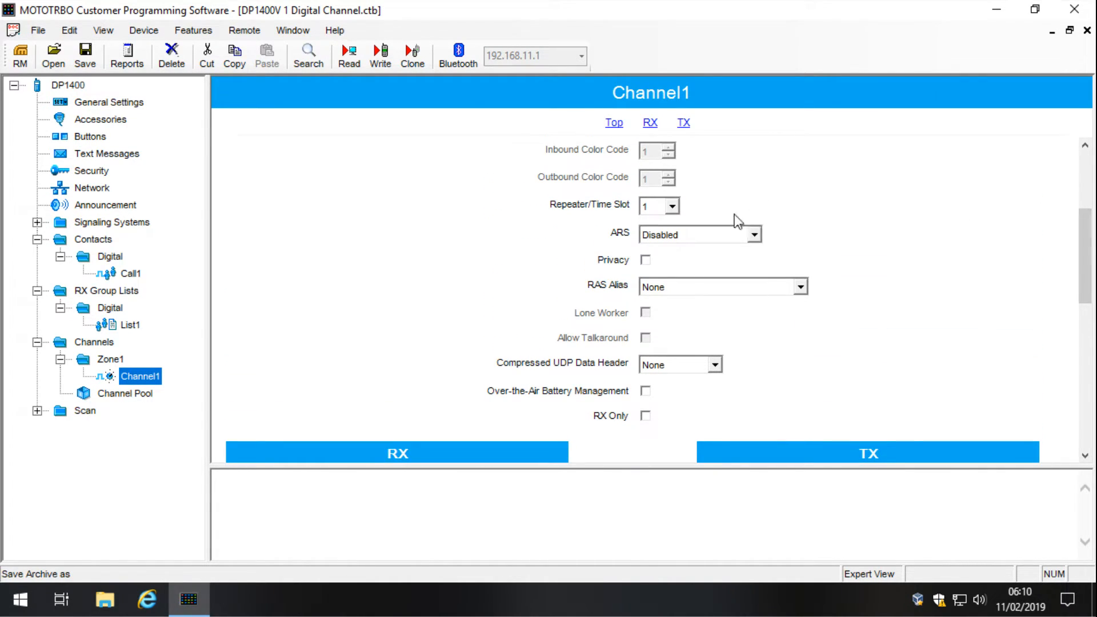
pyautogui.click(672, 206)
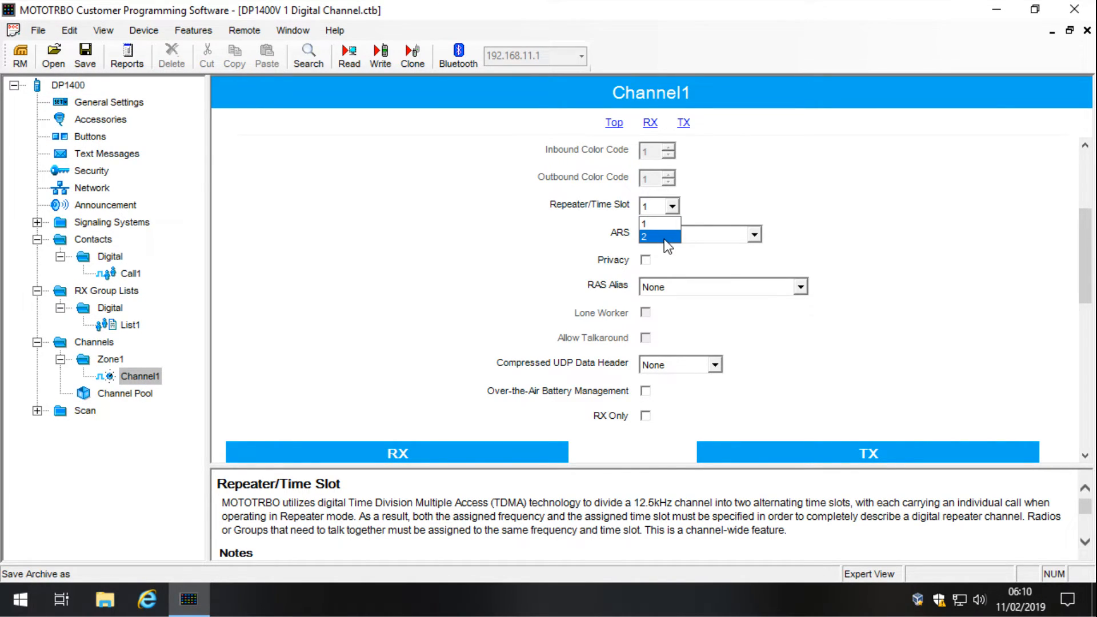
pyautogui.click(656, 225)
pyautogui.click(746, 203)
pyautogui.moveTo(1089, 234)
pyautogui.mouseDown()
pyautogui.moveTo(1089, 271)
pyautogui.moveTo(1088, 212)
pyautogui.mouseUp()
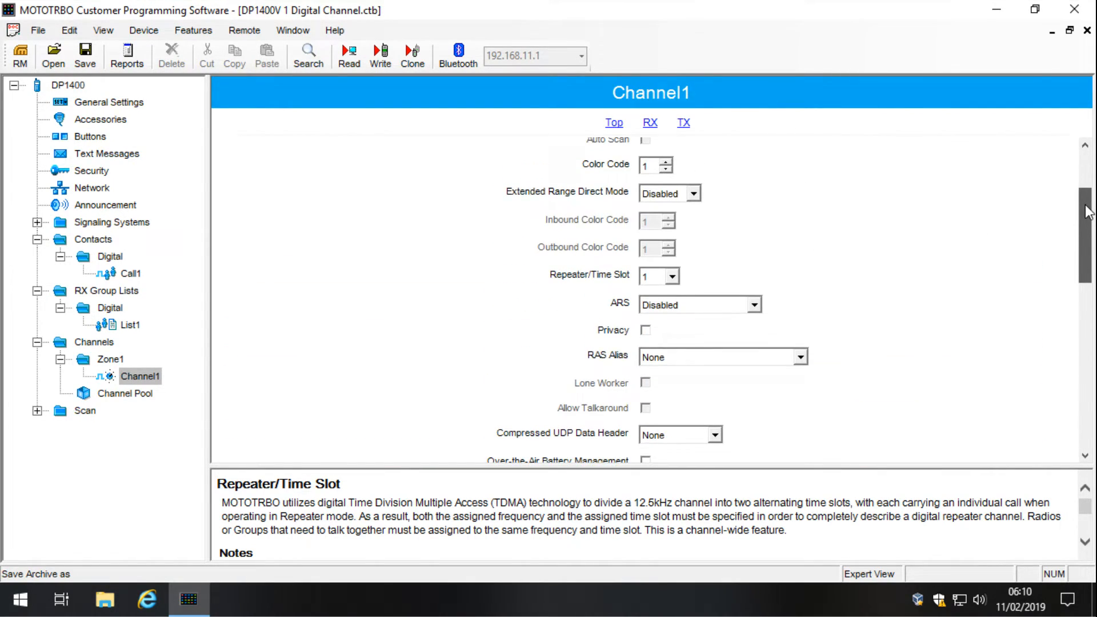
# Step: Duplicate Channel1 within Zone1 by copying it and pasting it into the zone
pyautogui.click(140, 376)
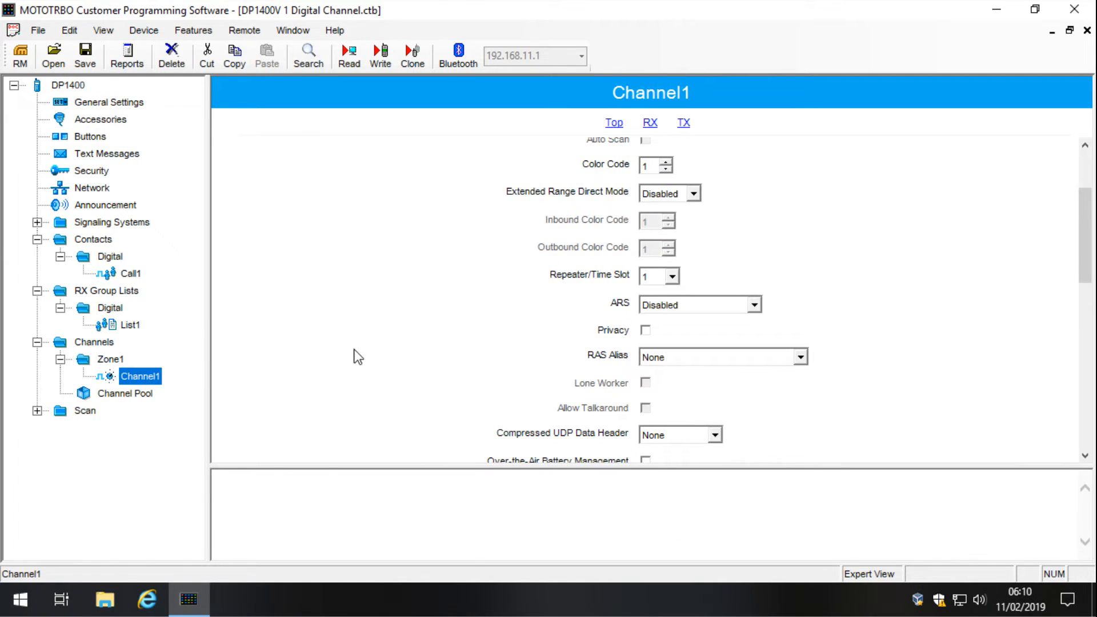
pyautogui.rightClick(144, 377)
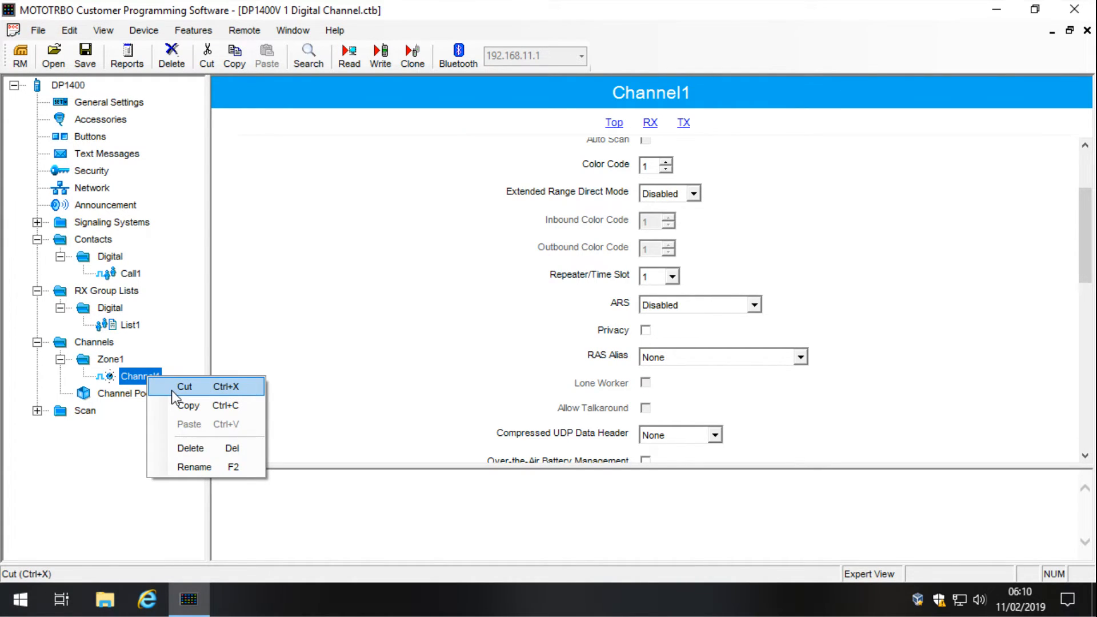
pyautogui.click(194, 405)
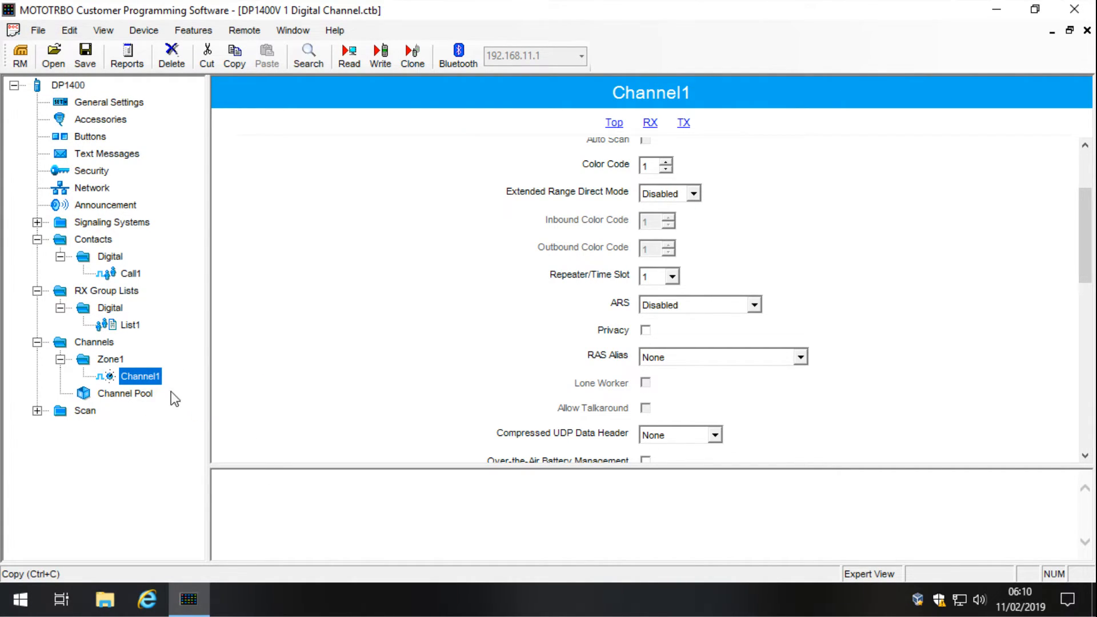
pyautogui.click(108, 360)
pyautogui.rightClick(109, 363)
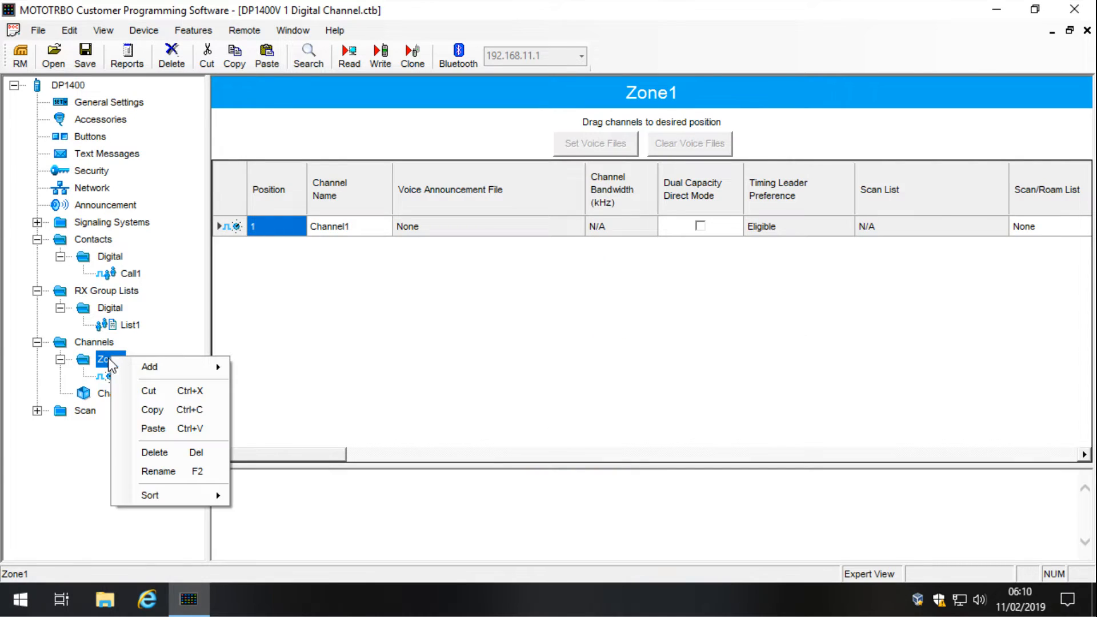
pyautogui.click(184, 428)
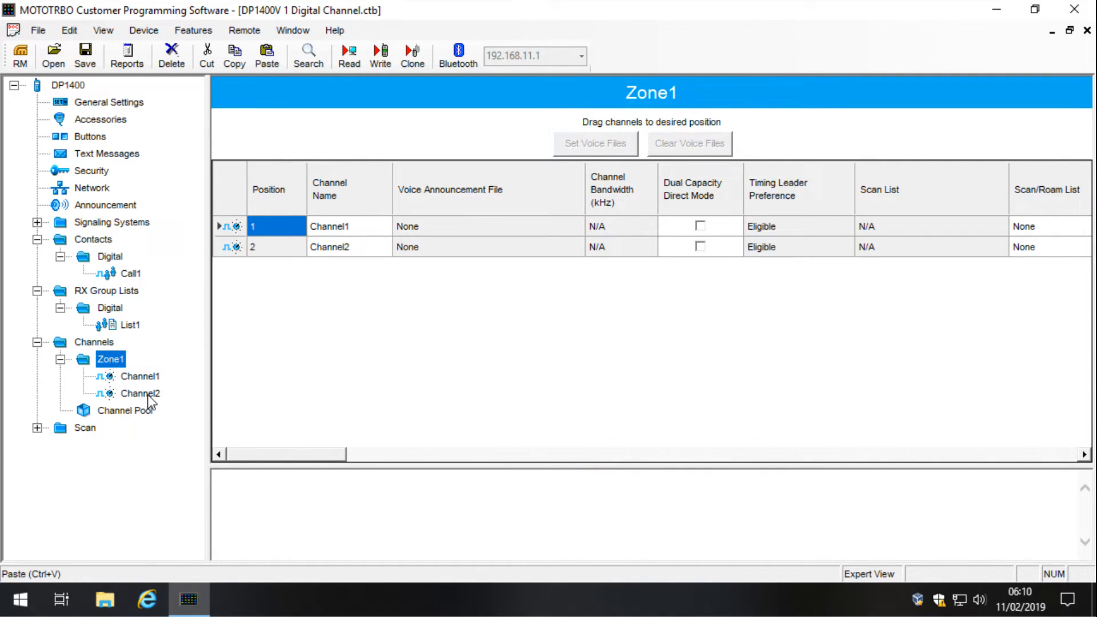
# Step: Set the Repeater/Time Slot of Channel2 to 2
pyautogui.click(150, 394)
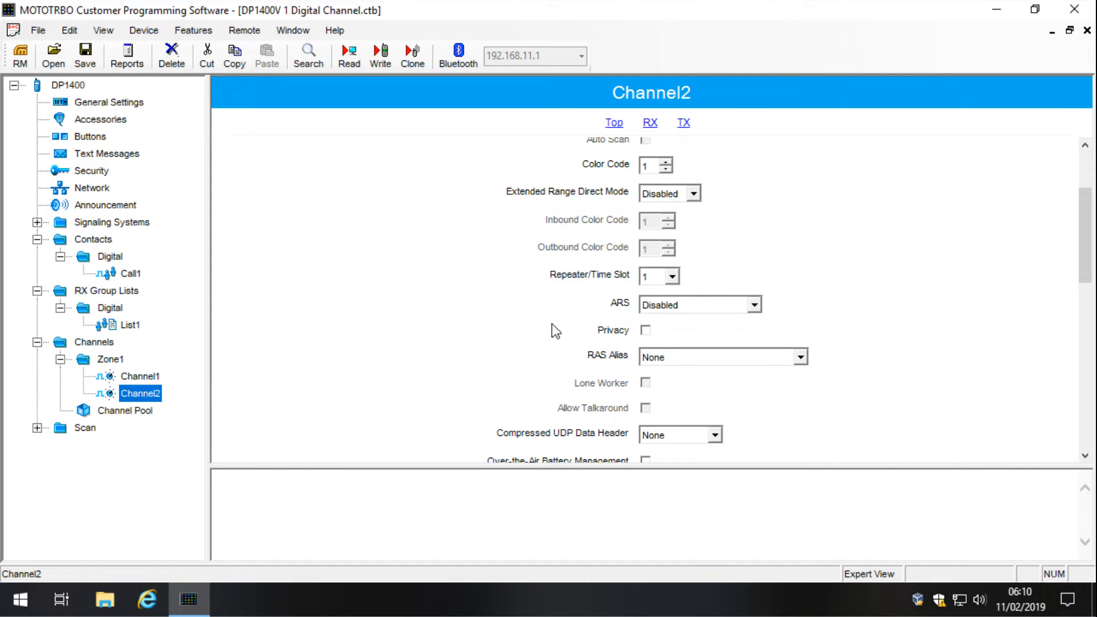
pyautogui.moveTo(1084, 240); pyautogui.dragTo(1088, 315)
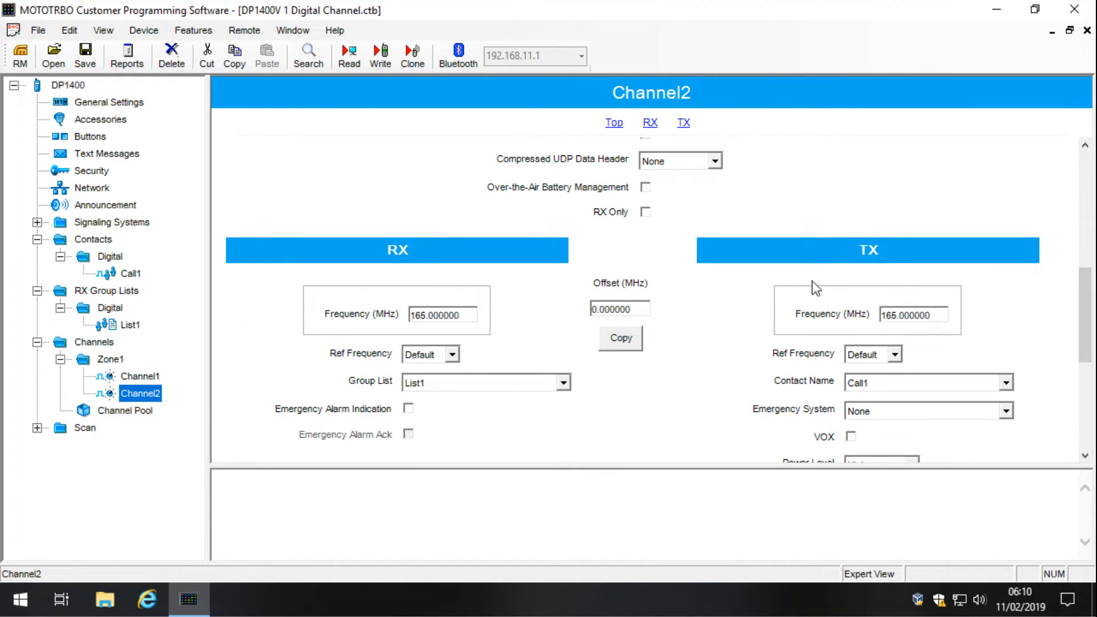
pyautogui.moveTo(1088, 323); pyautogui.dragTo(1093, 284)
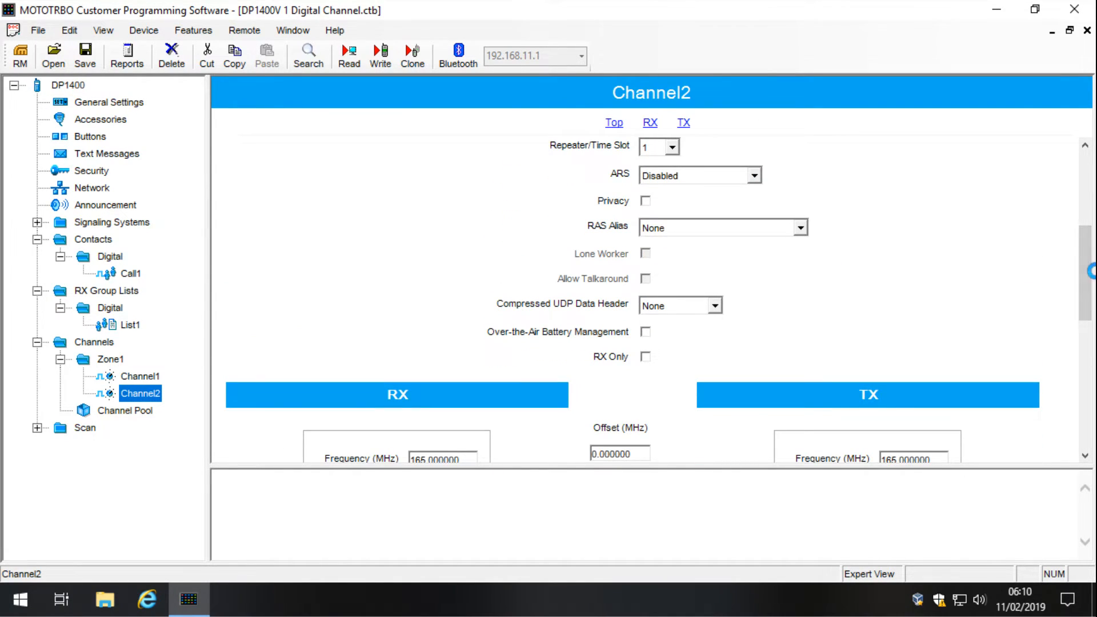
pyautogui.click(661, 152)
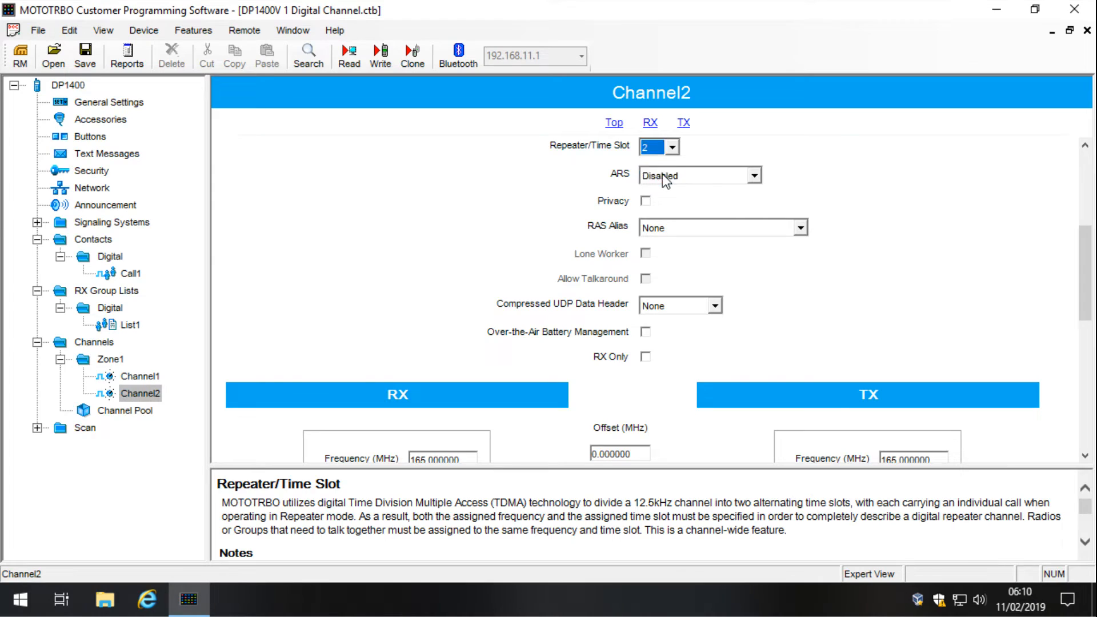
pyautogui.click(845, 174)
# Step: Check the Call ID of Call1 and add a second group call to the digital contacts
pyautogui.moveTo(1083, 243); pyautogui.dragTo(1095, 295)
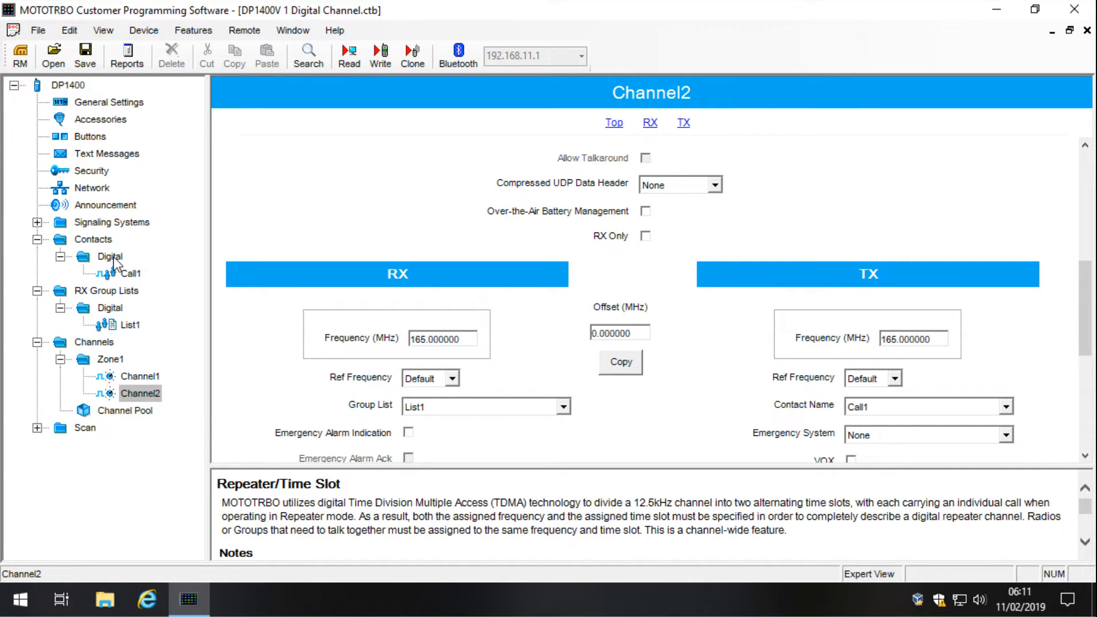
pyautogui.click(128, 275)
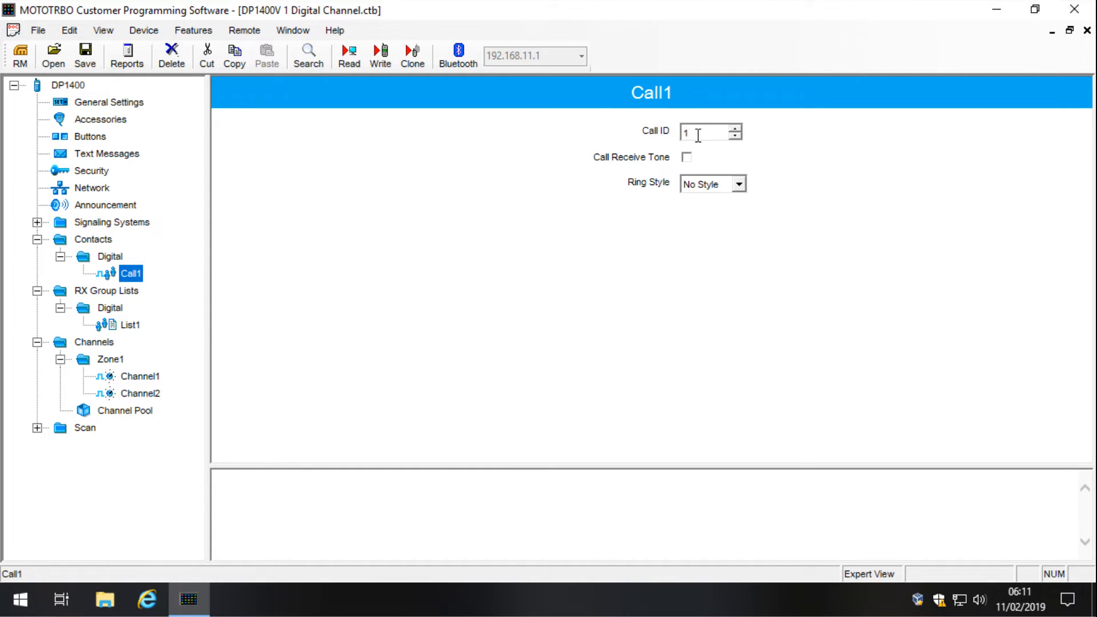
pyautogui.click(108, 255)
pyautogui.rightClick(114, 251)
pyautogui.moveTo(150, 259)
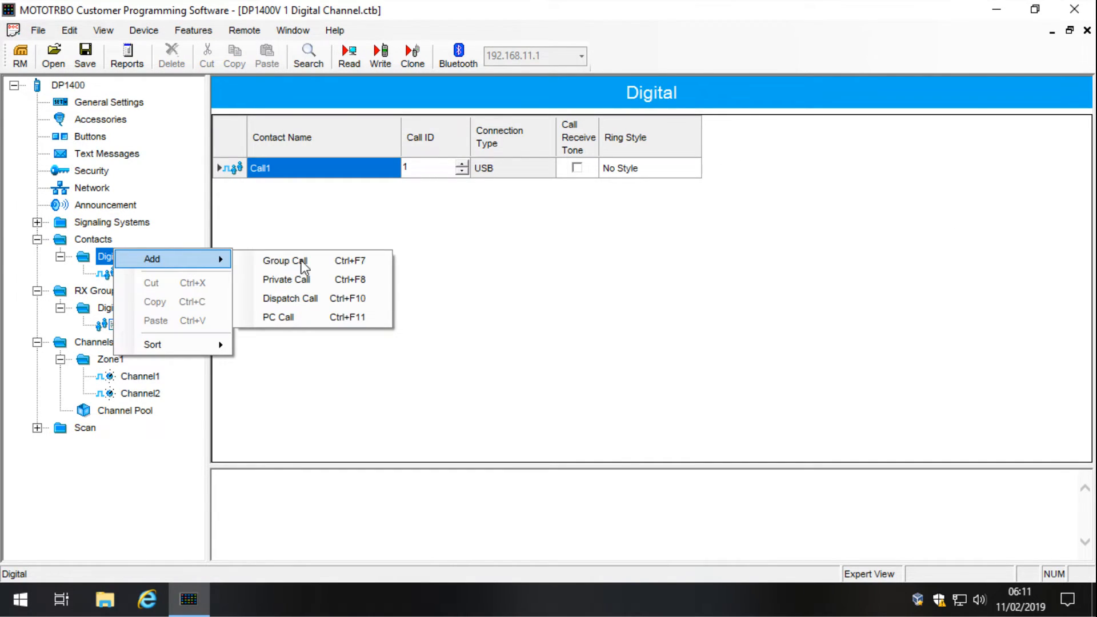
pyautogui.click(309, 263)
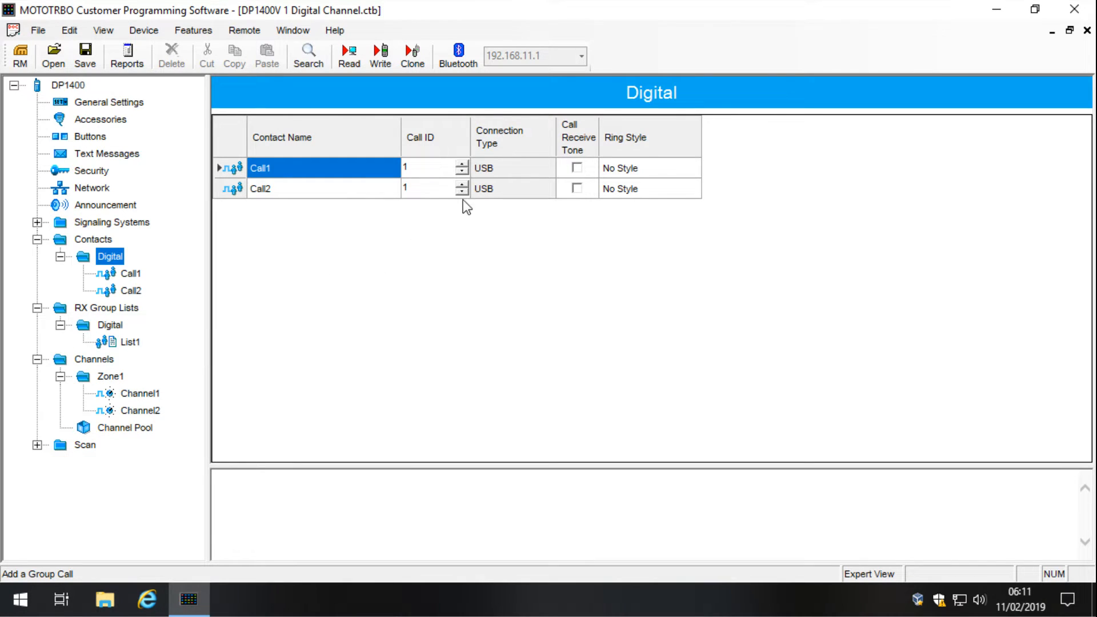
# Step: Set the Call ID of contact Call2 to 2 and compare it with Call1
pyautogui.click(436, 190)
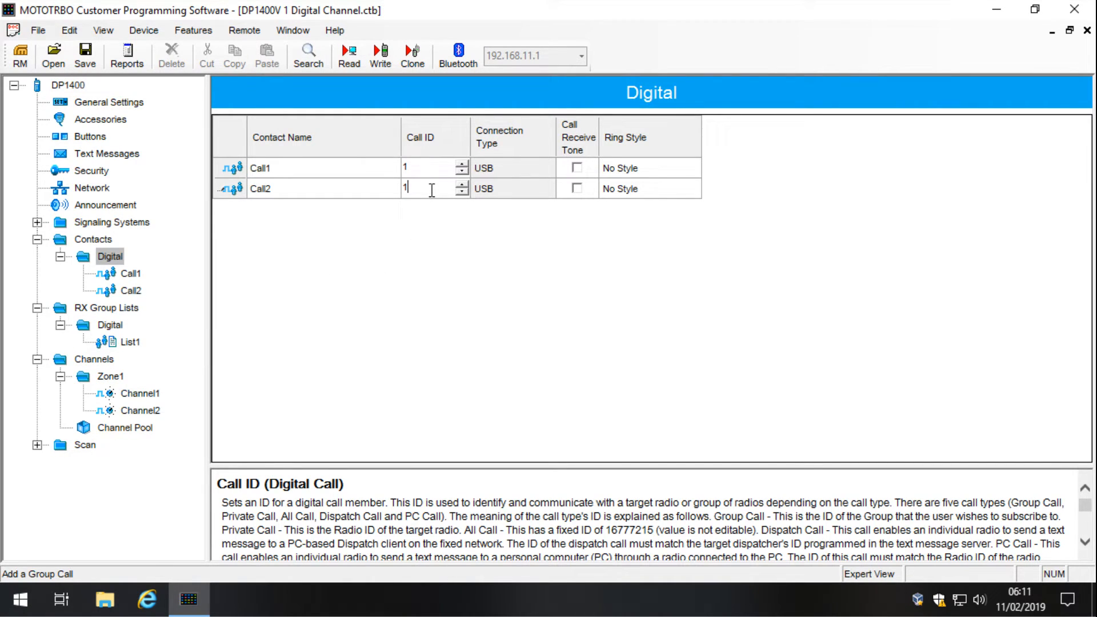
pyautogui.click(131, 290)
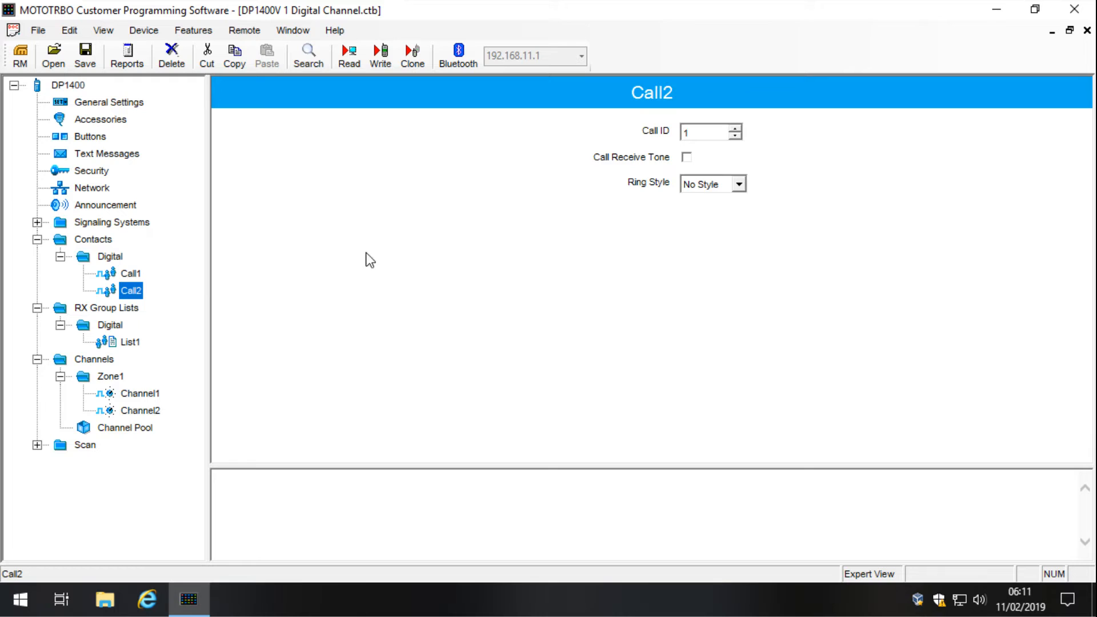
pyautogui.click(688, 133)
pyautogui.press('BackSpace')
pyautogui.write('2')
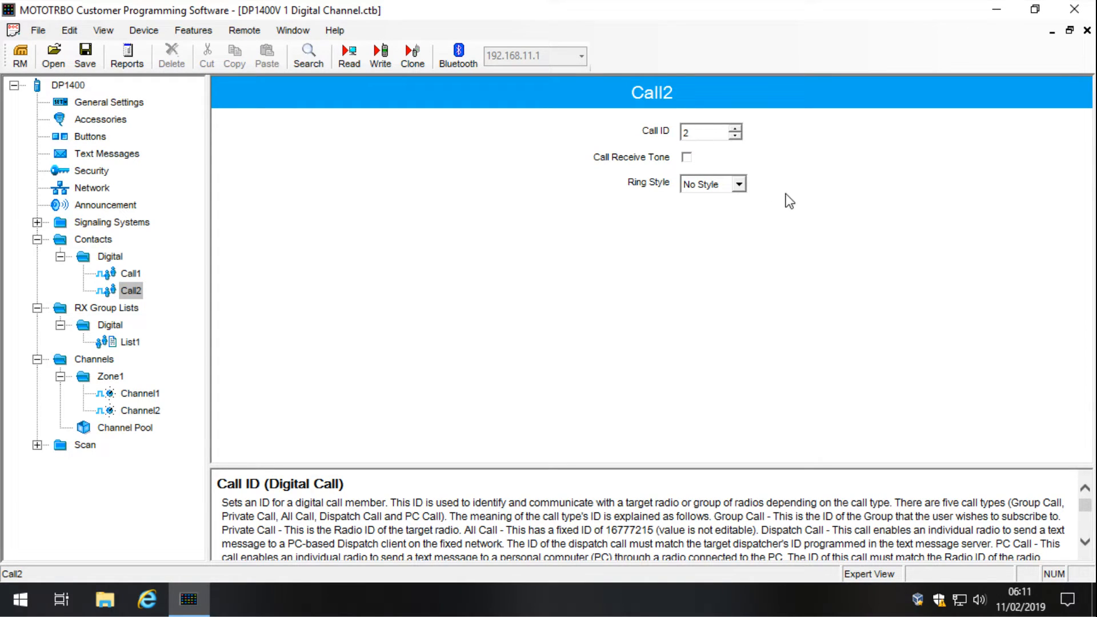
pyautogui.click(131, 273)
pyautogui.click(132, 290)
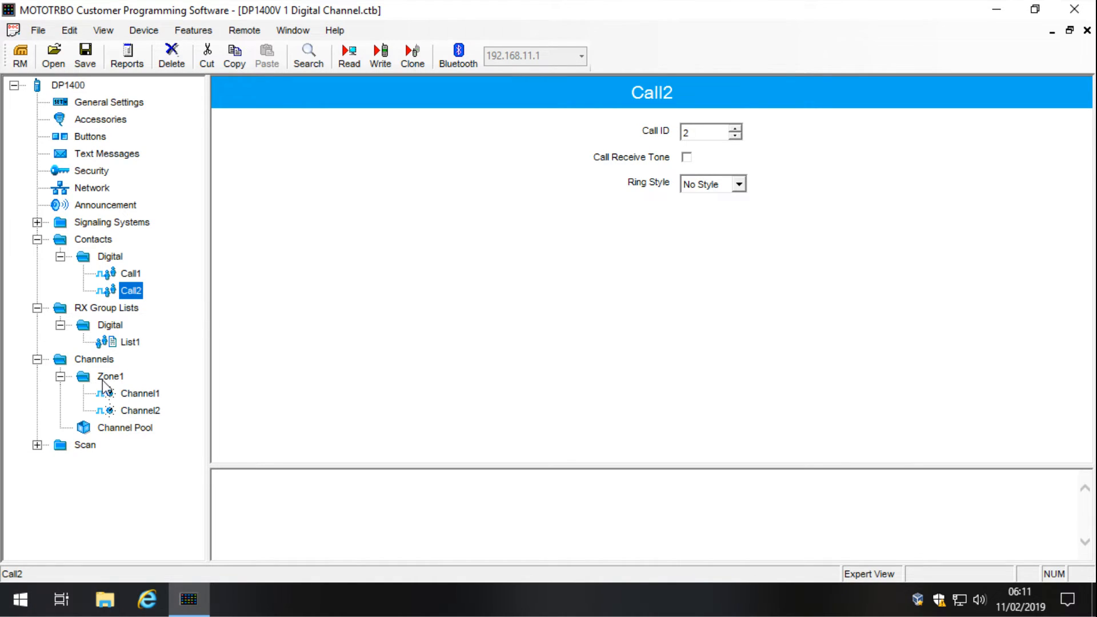
# Step: Add a second digital RX group list
pyautogui.click(115, 323)
pyautogui.rightClick(115, 323)
pyautogui.moveTo(155, 334)
pyautogui.click(304, 337)
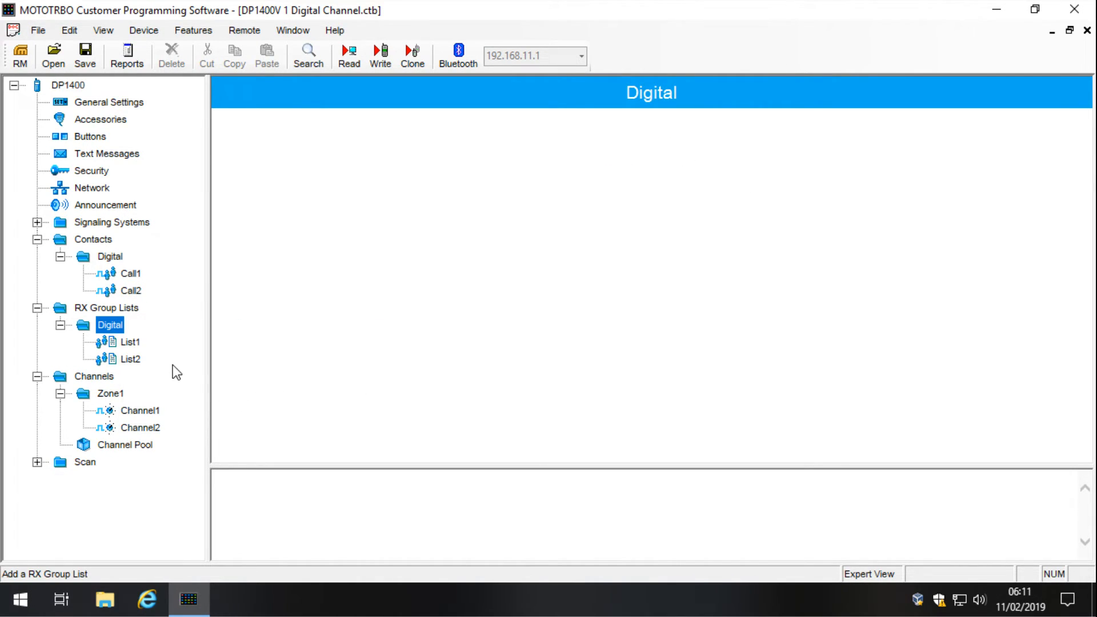
# Step: Check the members of List1 and add Call2 to the members of List2
pyautogui.click(131, 360)
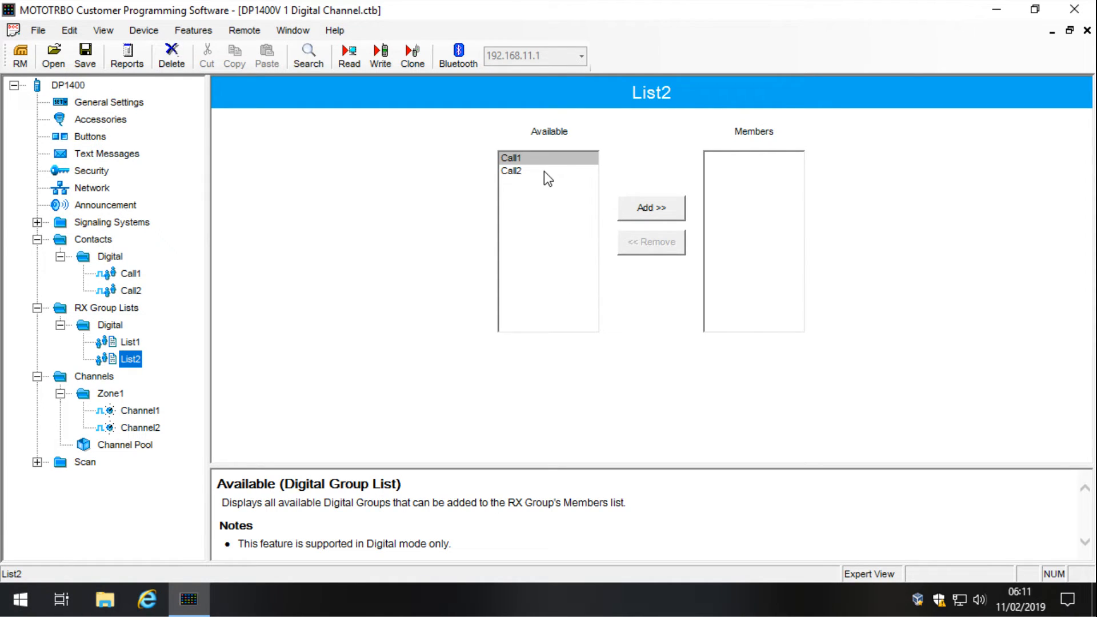
pyautogui.click(543, 170)
pyautogui.click(136, 343)
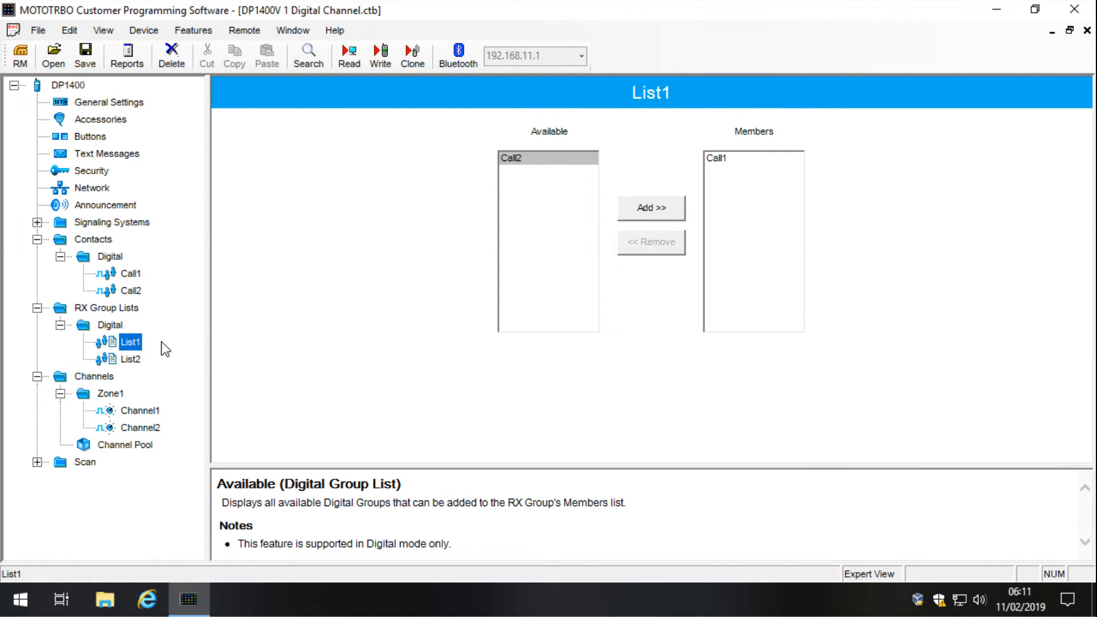
pyautogui.click(754, 157)
pyautogui.click(130, 359)
pyautogui.click(585, 171)
pyautogui.click(650, 208)
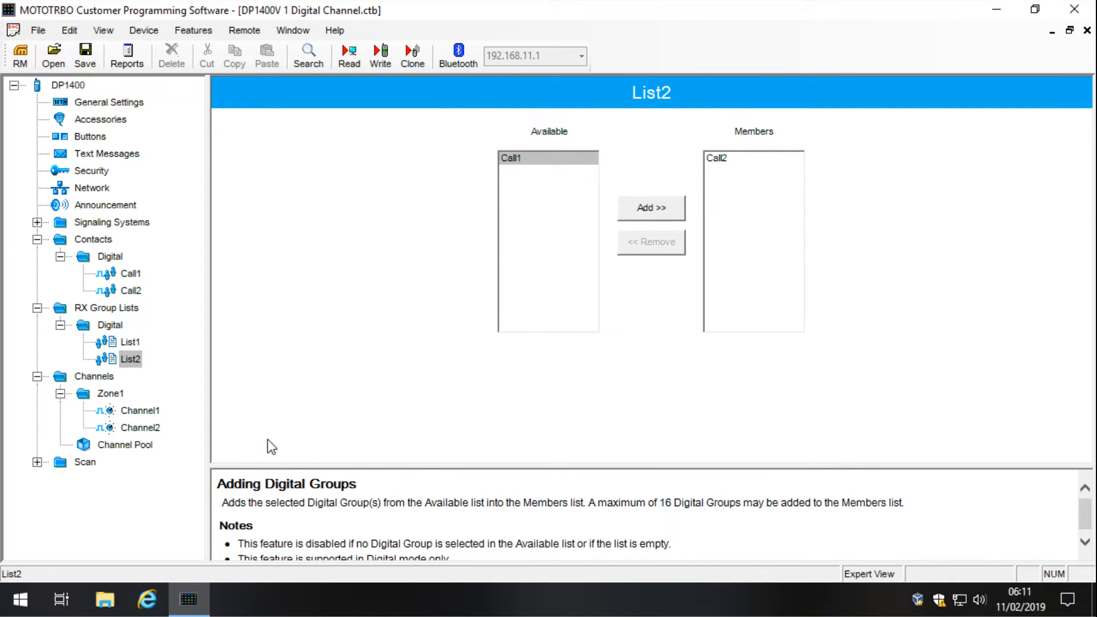
# Step: Set Channel2's TX contact name to Call2 and its RX group list to List2
pyautogui.click(156, 432)
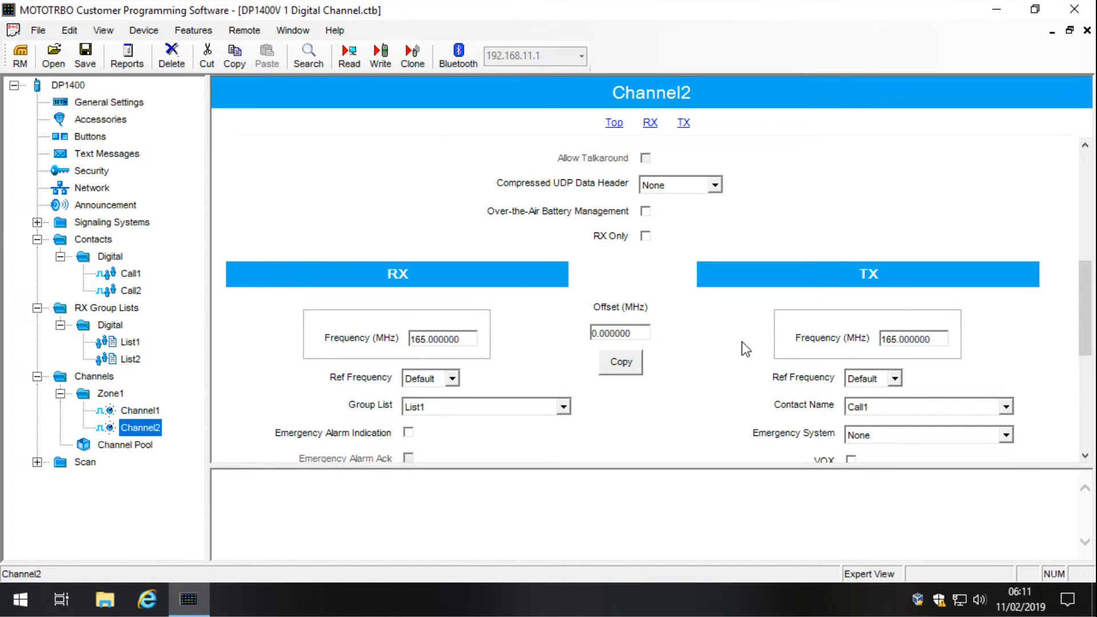
pyautogui.moveTo(1088, 301); pyautogui.dragTo(1091, 354)
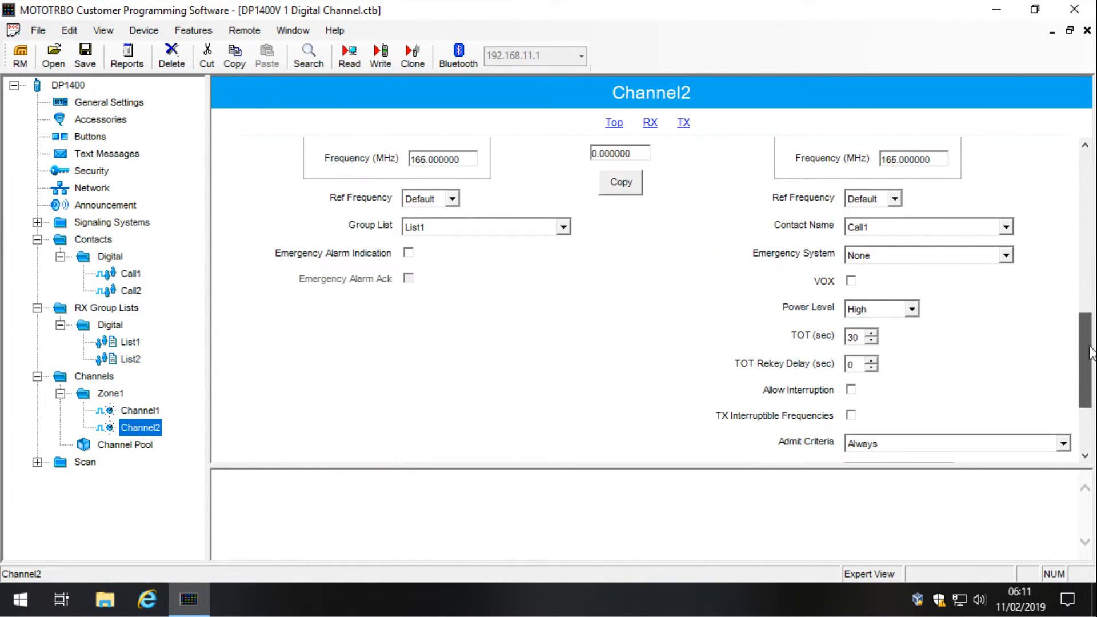
pyautogui.click(886, 229)
pyautogui.click(889, 255)
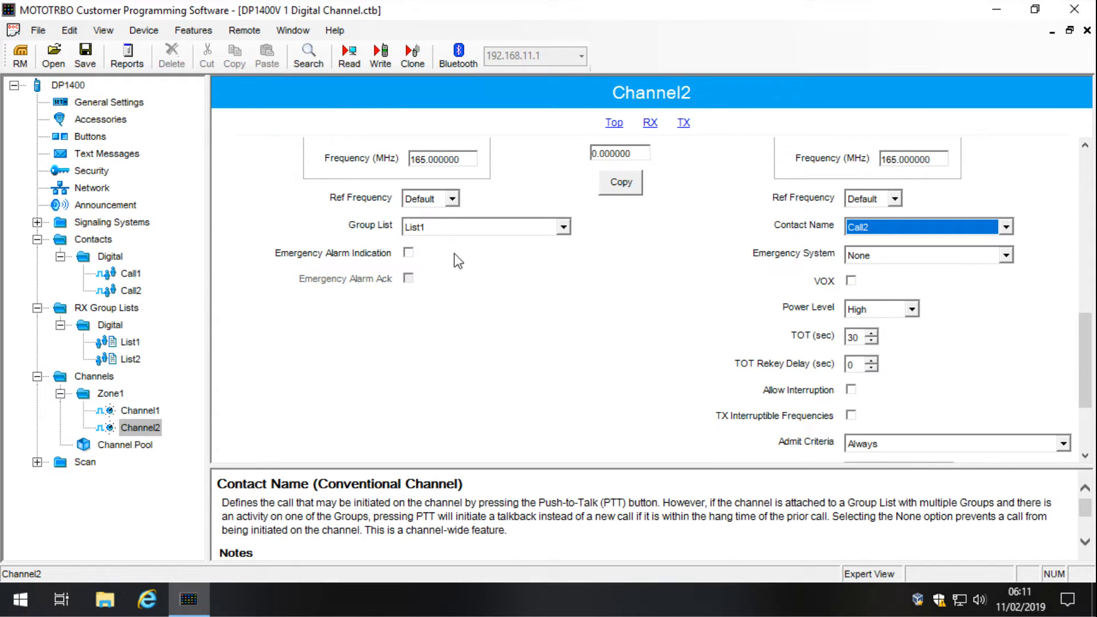
pyautogui.click(485, 228)
pyautogui.click(492, 257)
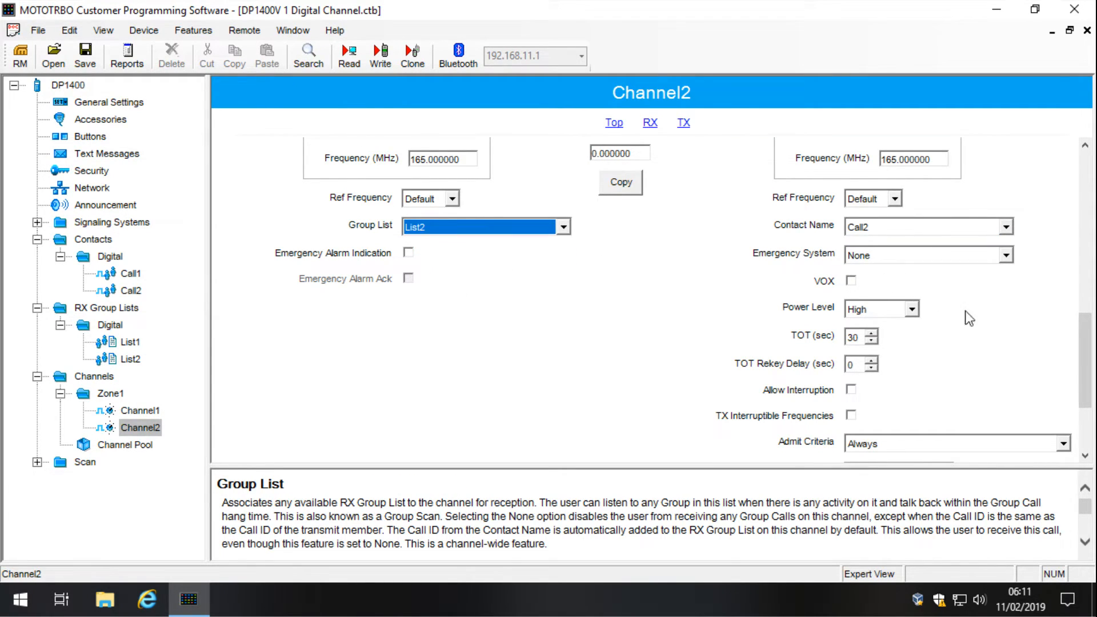
# Step: Review Channel2's Repeater/Time Slot options, keeping slot 2, and look over the neighbouring channel settings
pyautogui.scroll(3, 1079, 352)
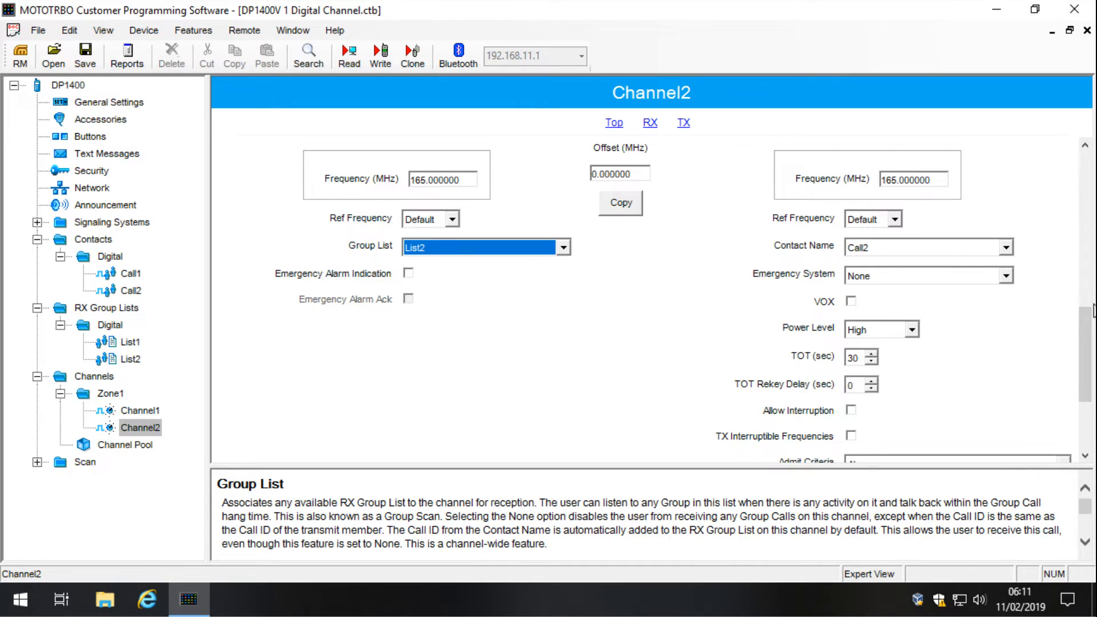
pyautogui.moveTo(1085, 303); pyautogui.dragTo(1088, 253)
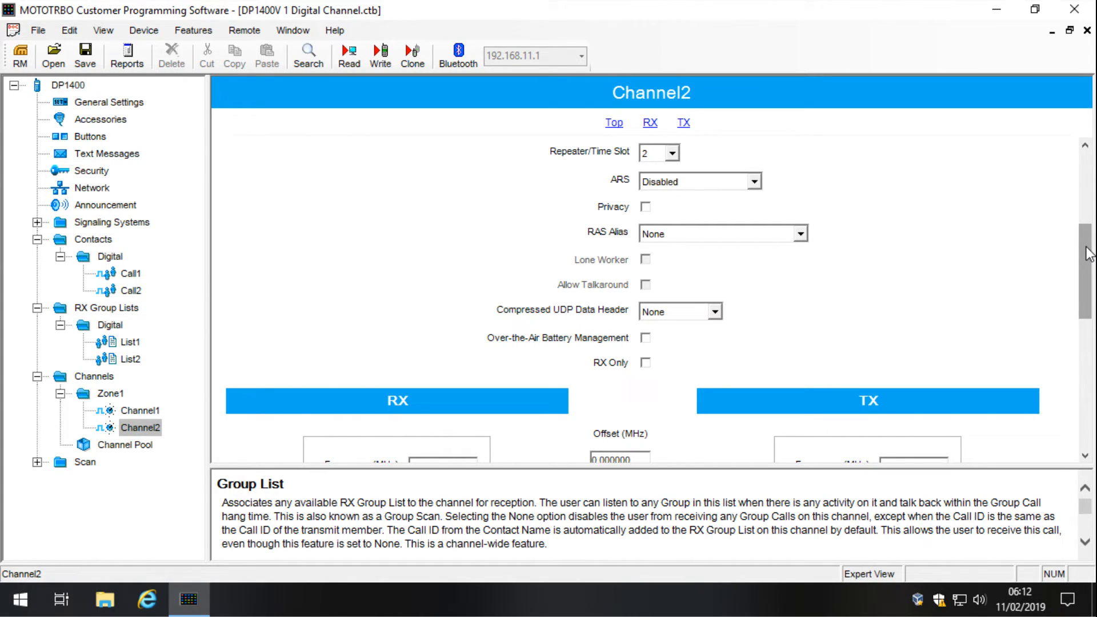
pyautogui.click(672, 153)
pyautogui.click(660, 184)
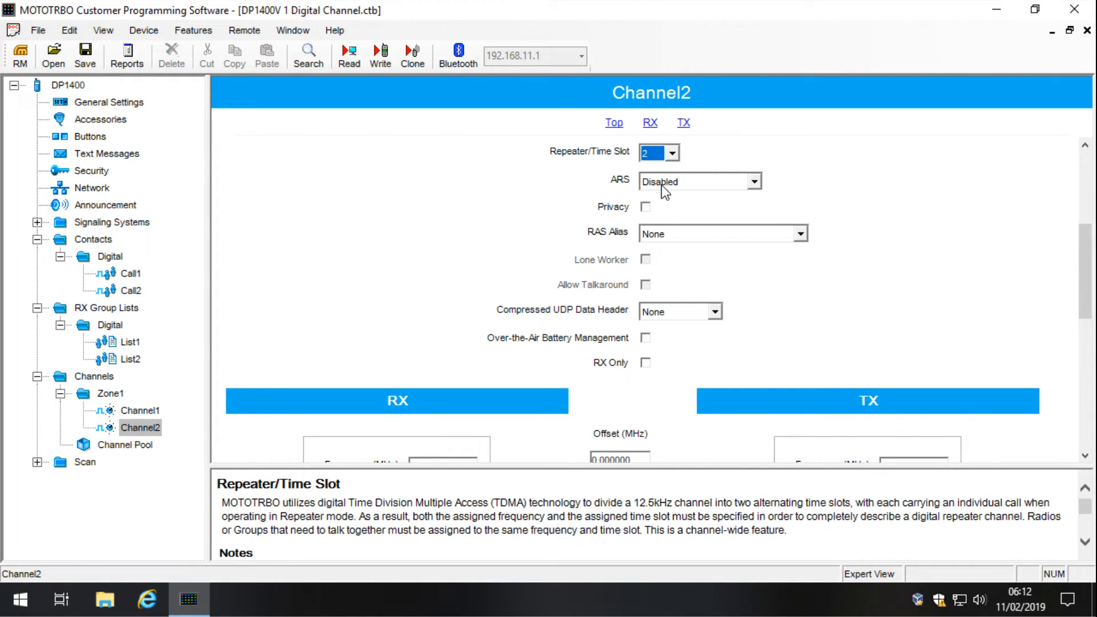
pyautogui.moveTo(1084, 254); pyautogui.dragTo(1084, 236)
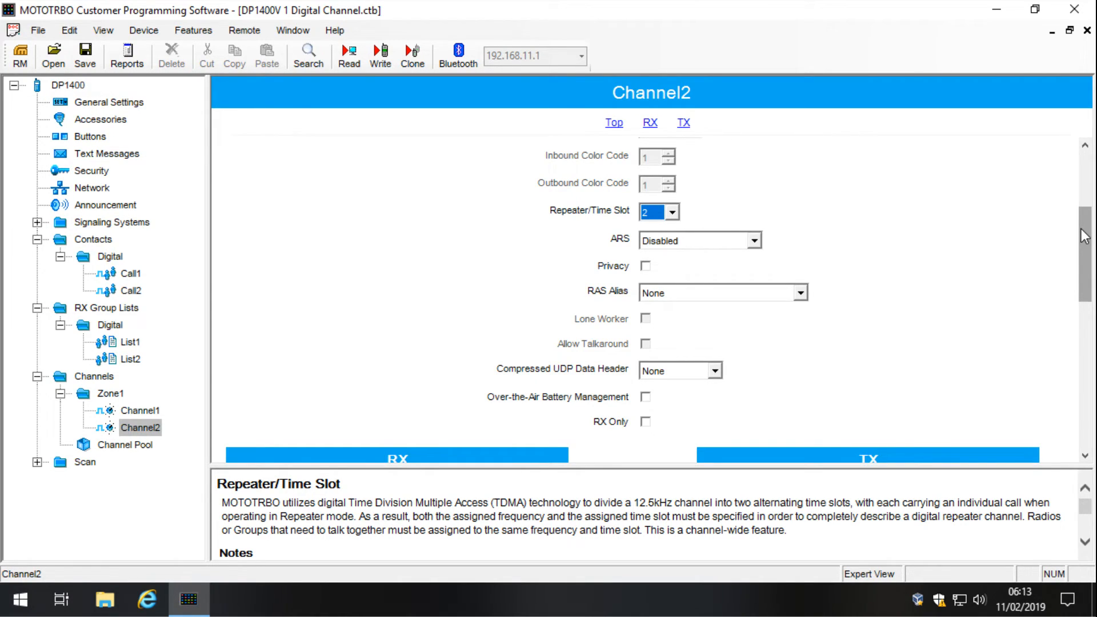
pyautogui.scroll(-2, 1084, 235)
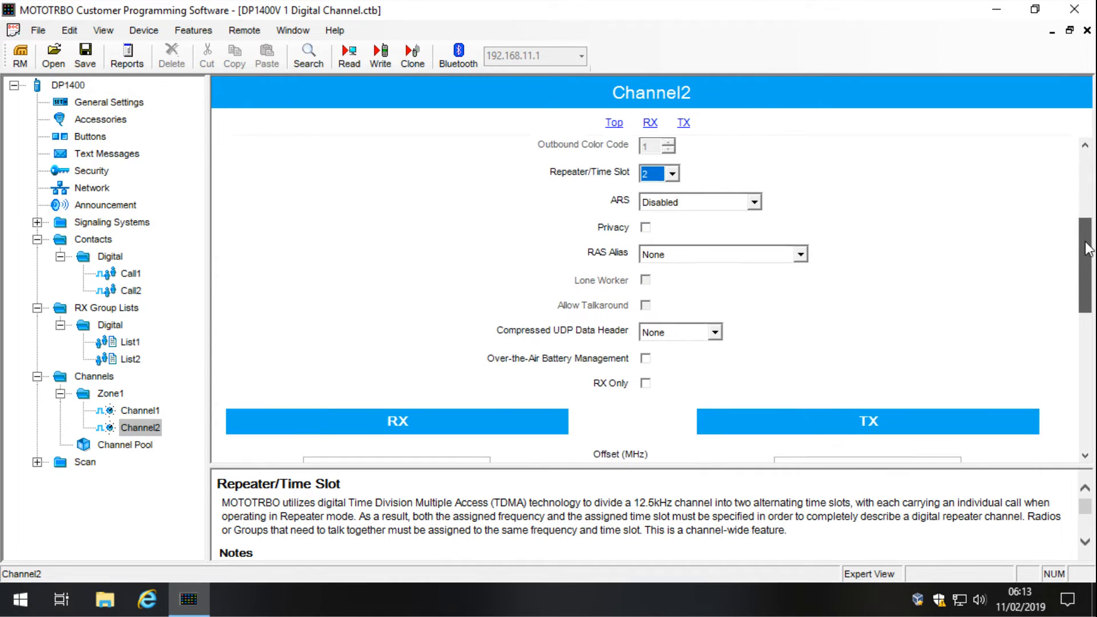
pyautogui.scroll(3, 1086, 233)
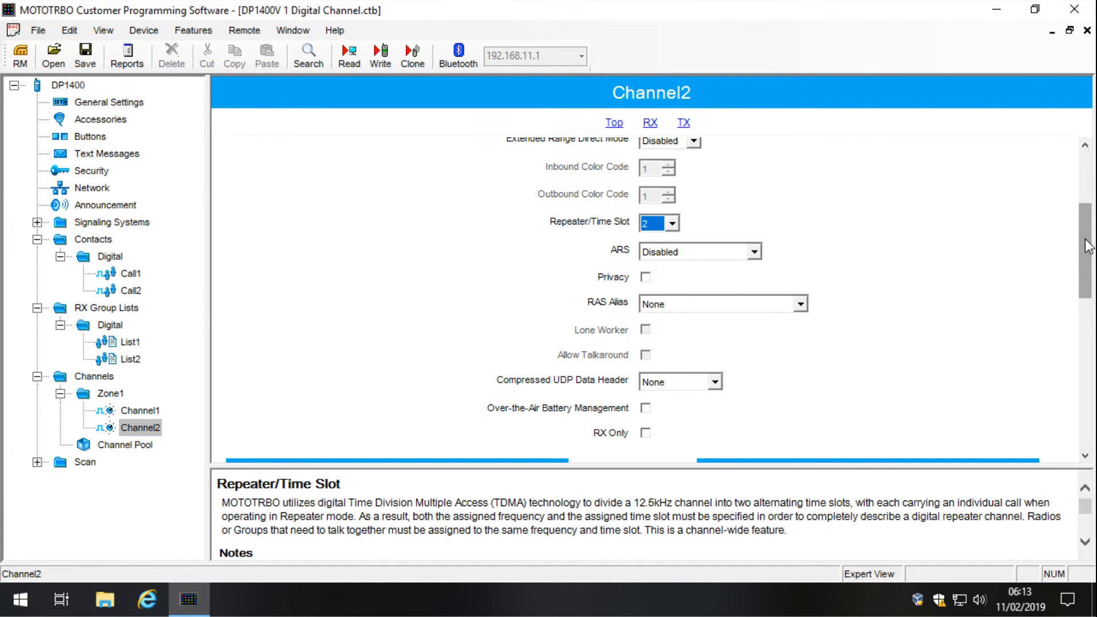
# Step: Review Channel2's color code, time slot, and RX and TX frequency, group list and contact settings
pyautogui.scroll(2, 1088, 229)
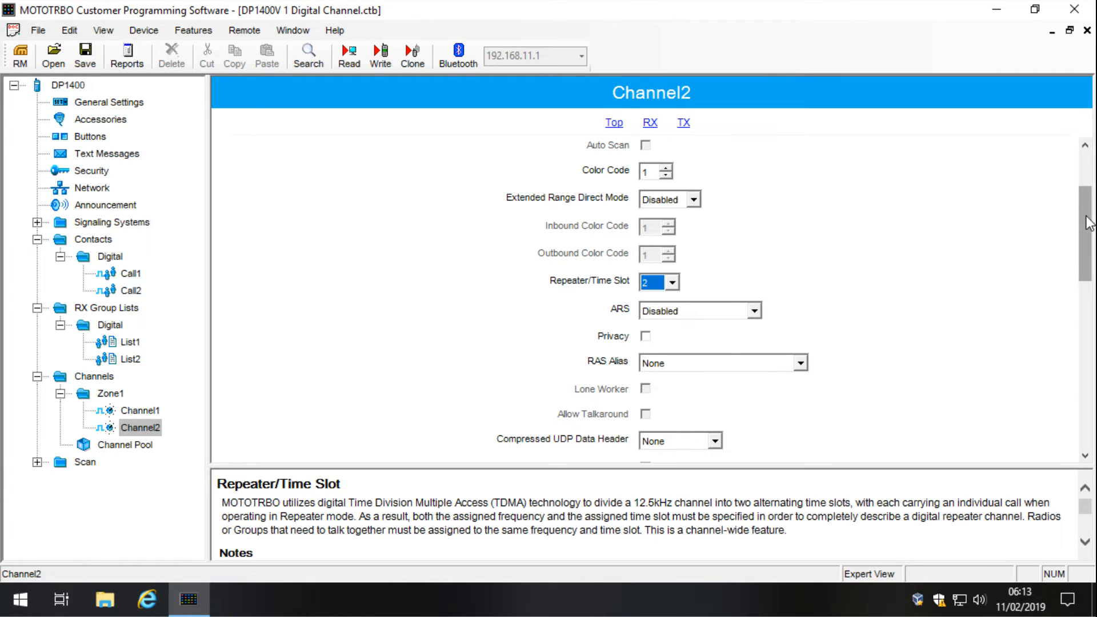
pyautogui.moveTo(1085, 217); pyautogui.dragTo(1063, 284)
pyautogui.scroll(-3, 1059, 277)
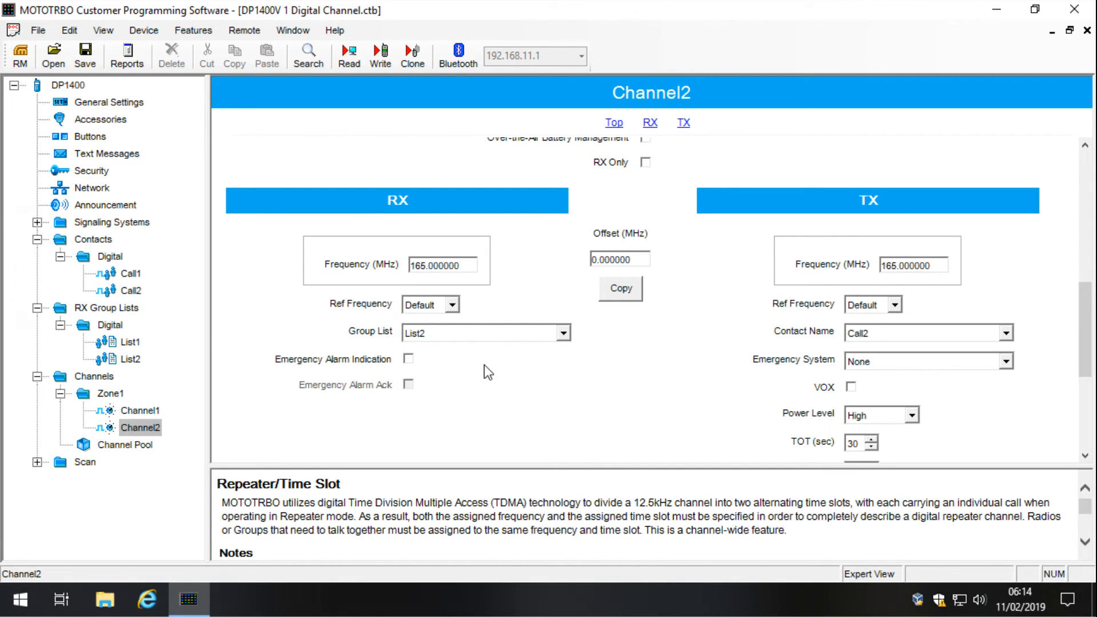
# Step: Compare Channel1 with Channel2, checking their group lists and contact names, and Channel1's time slot and color code
pyautogui.click(153, 410)
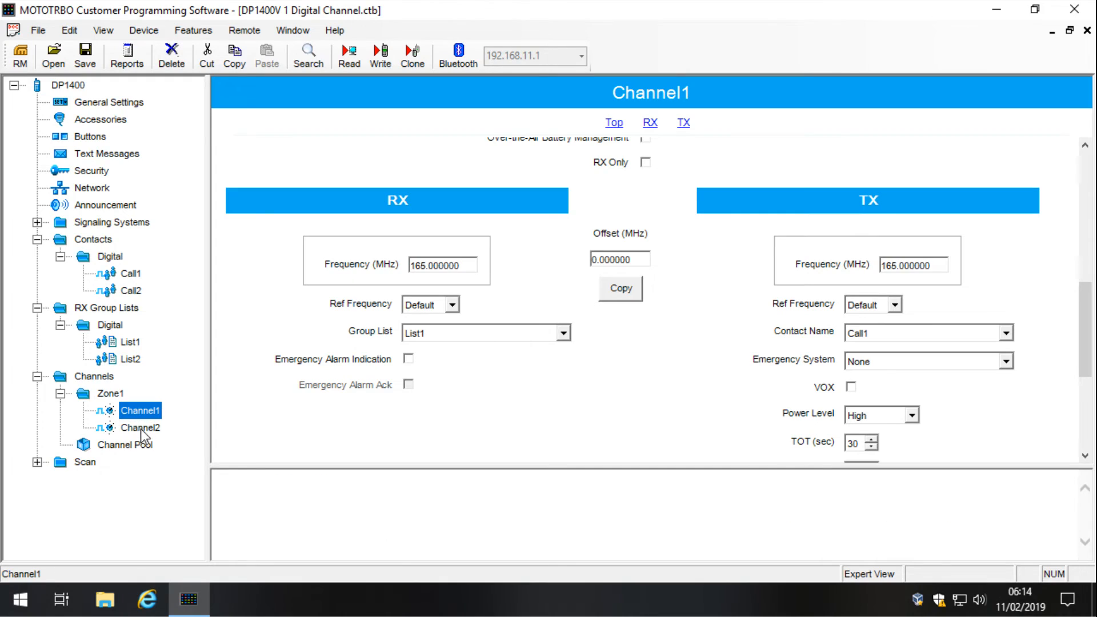
pyautogui.click(144, 427)
pyautogui.click(144, 412)
pyautogui.click(142, 427)
pyautogui.click(143, 413)
pyautogui.moveTo(1086, 328); pyautogui.dragTo(1080, 303)
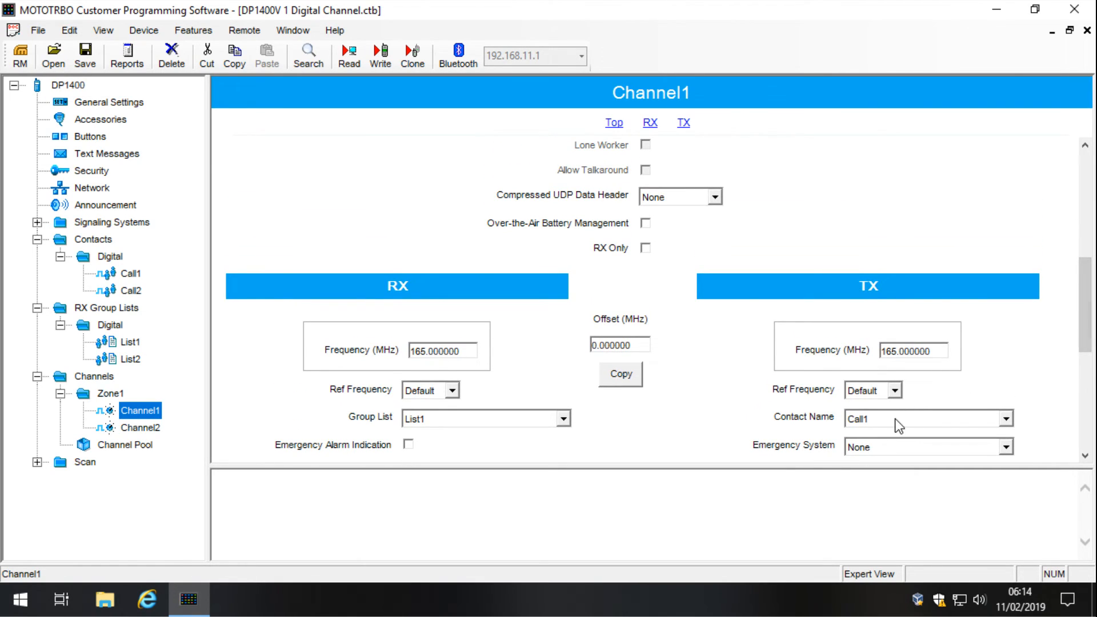
pyautogui.moveTo(1086, 318); pyautogui.dragTo(1082, 232)
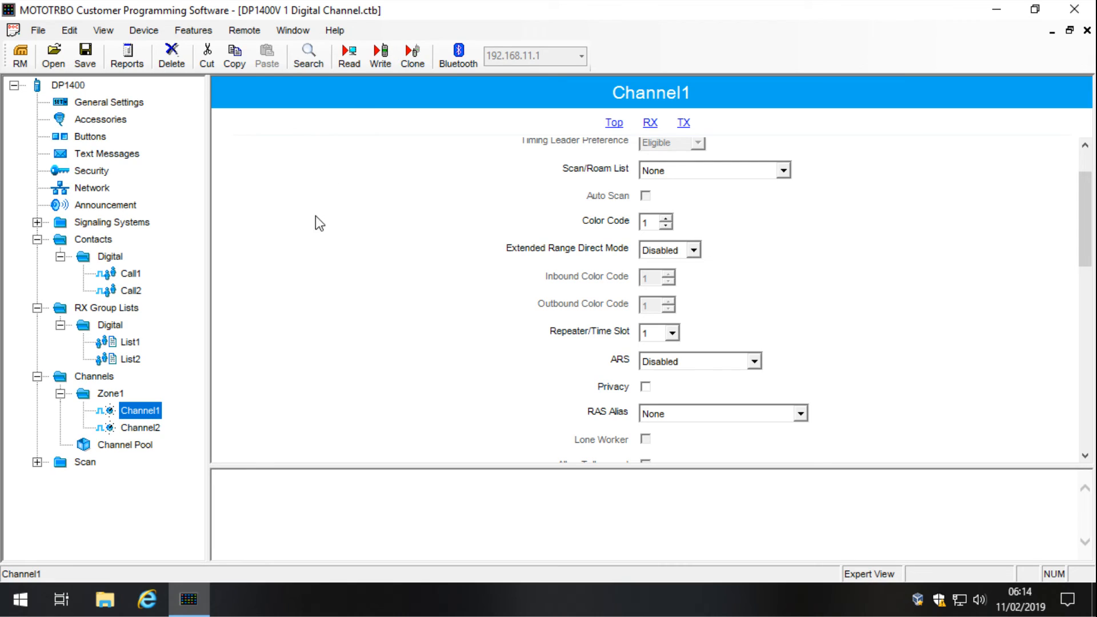
# Step: Set the short press functions of Side Button 1 and Side Button 2 to Unassigned
pyautogui.click(91, 136)
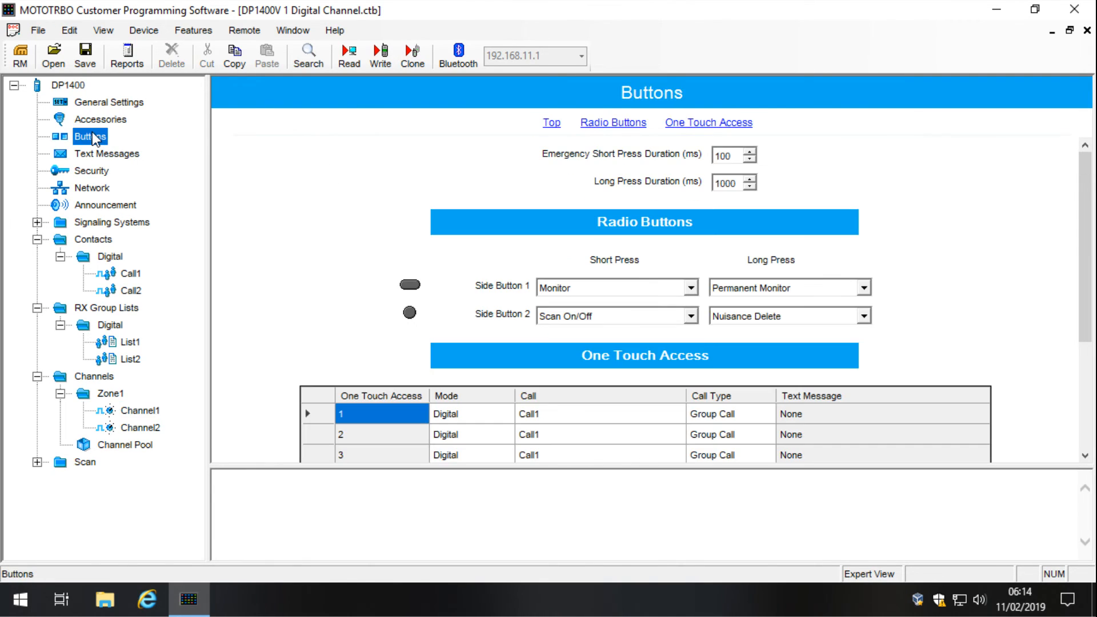
pyautogui.click(657, 290)
pyautogui.press('u')
pyautogui.click(656, 290)
pyautogui.click(644, 317)
pyautogui.press('u')
pyautogui.click(644, 318)
# Step: Set the long press functions of Side Button 2 and Side Button 1 to Unassigned
pyautogui.click(736, 316)
pyautogui.press('u')
pyautogui.click(778, 317)
pyautogui.click(781, 287)
pyautogui.press('u')
pyautogui.click(782, 286)
pyautogui.click(970, 284)
# Step: Examine the Side Button 1 short press options and the One Touch Access table in the button settings
pyautogui.scroll(-1, 1082, 280)
pyautogui.scroll(1, 1081, 280)
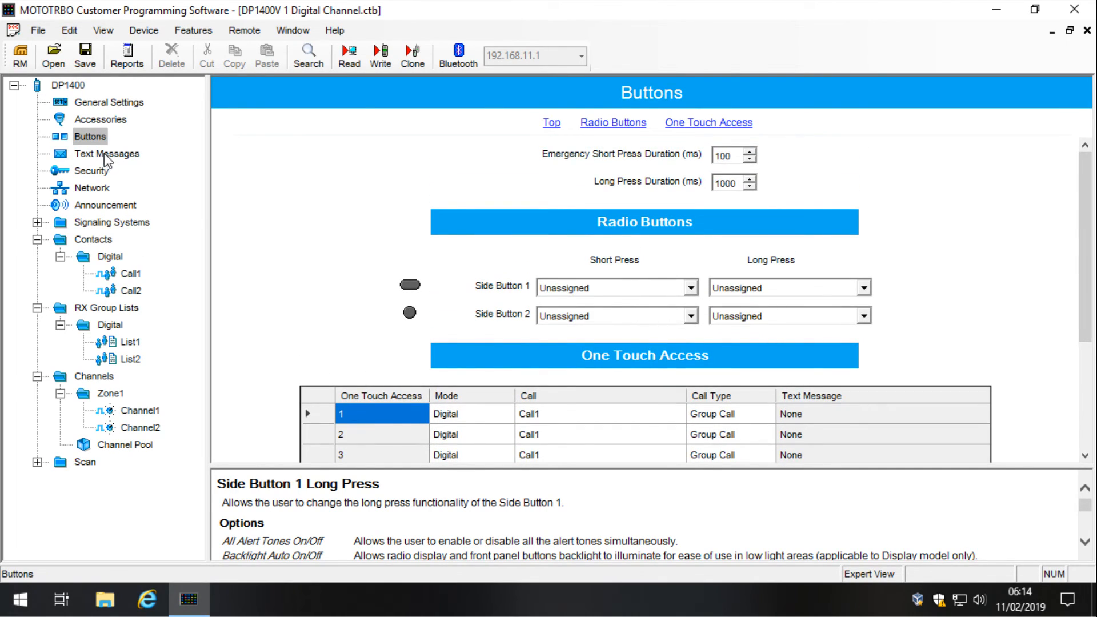
pyautogui.click(640, 289)
pyautogui.click(641, 289)
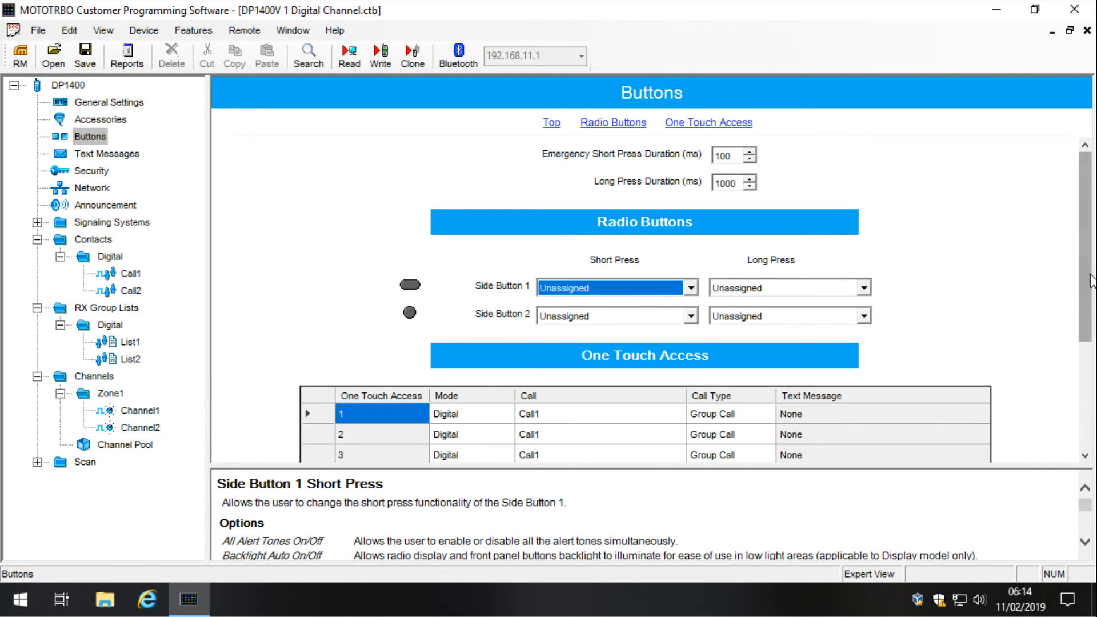
pyautogui.scroll(-1, 1087, 303)
pyautogui.scroll(1, 1083, 268)
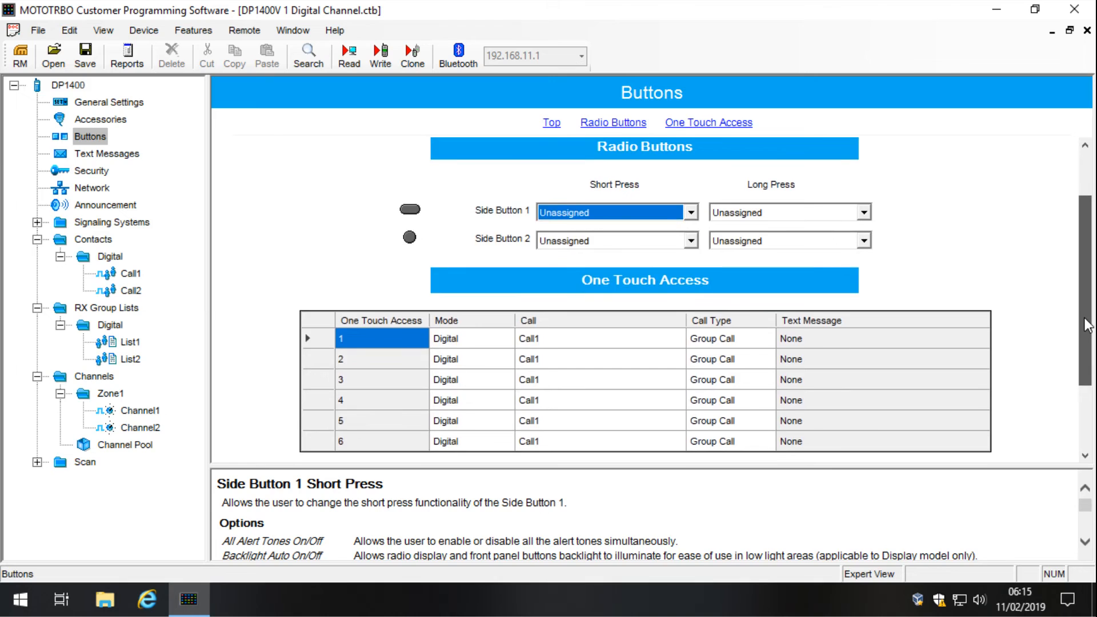
pyautogui.scroll(-1, 1085, 224)
pyautogui.scroll(1, 1086, 220)
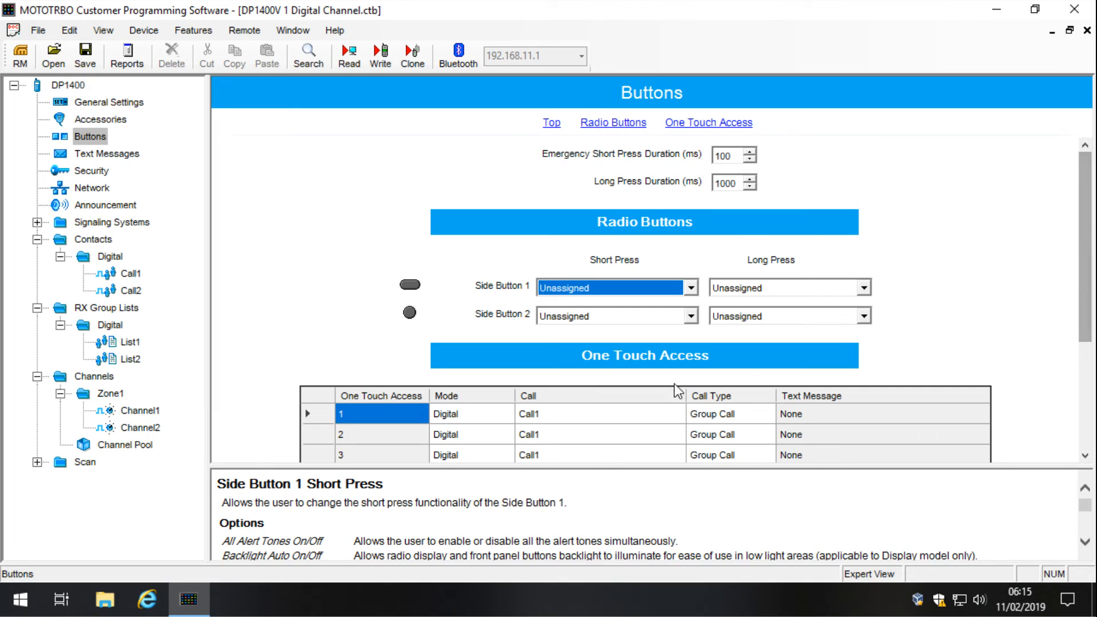
# Step: Assign Channel Announcement to the short press of Side Button 2
pyautogui.click(622, 316)
pyautogui.click(623, 347)
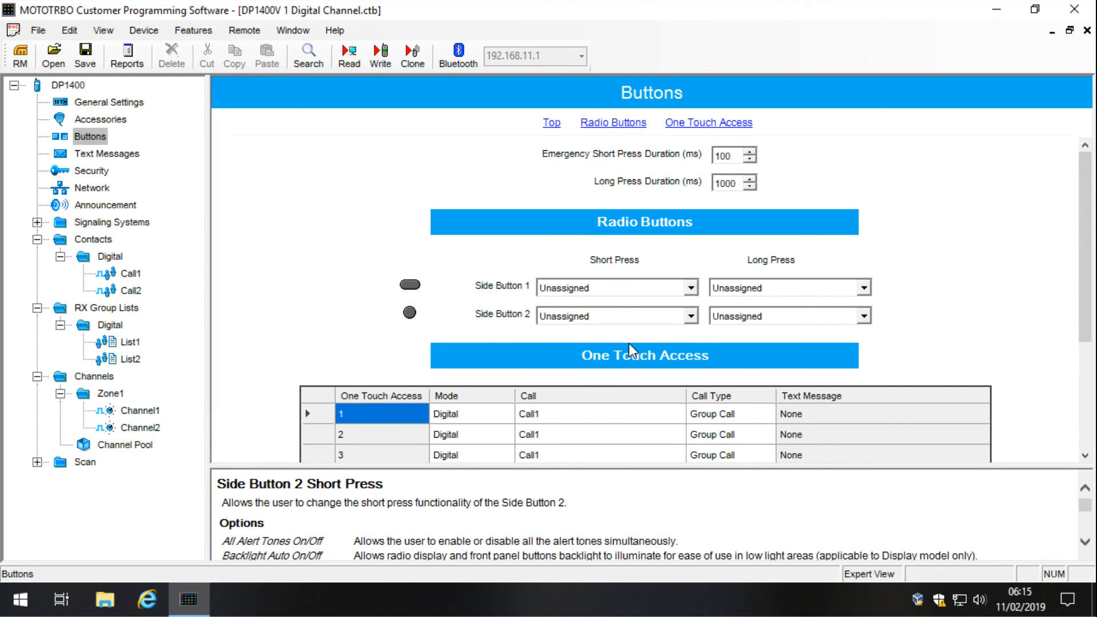
pyautogui.click(649, 316)
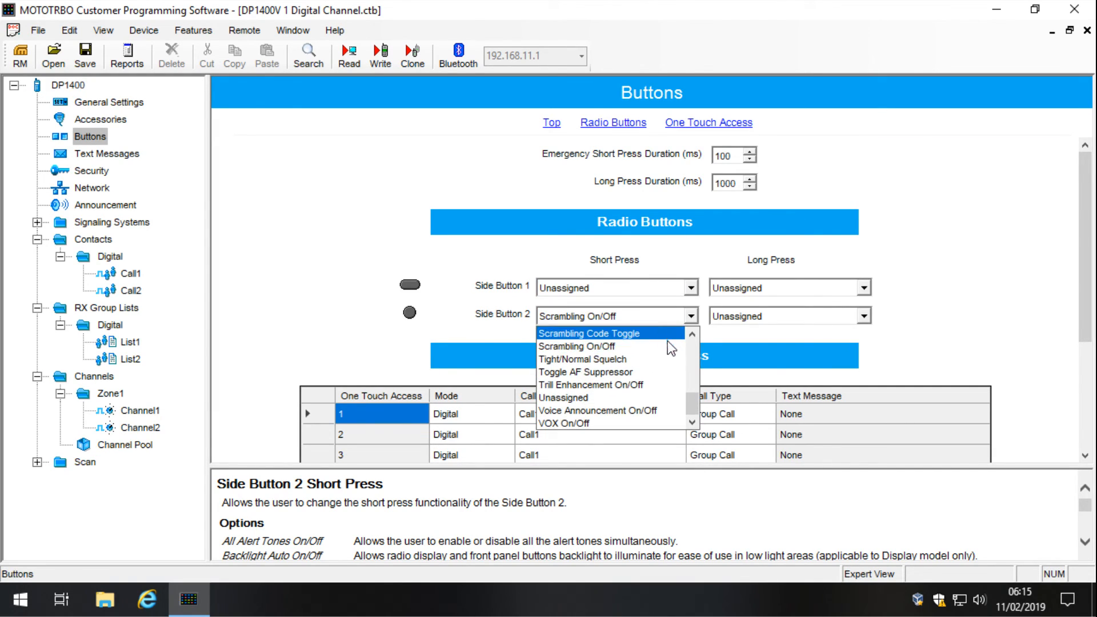
pyautogui.moveTo(690, 403); pyautogui.dragTo(676, 328)
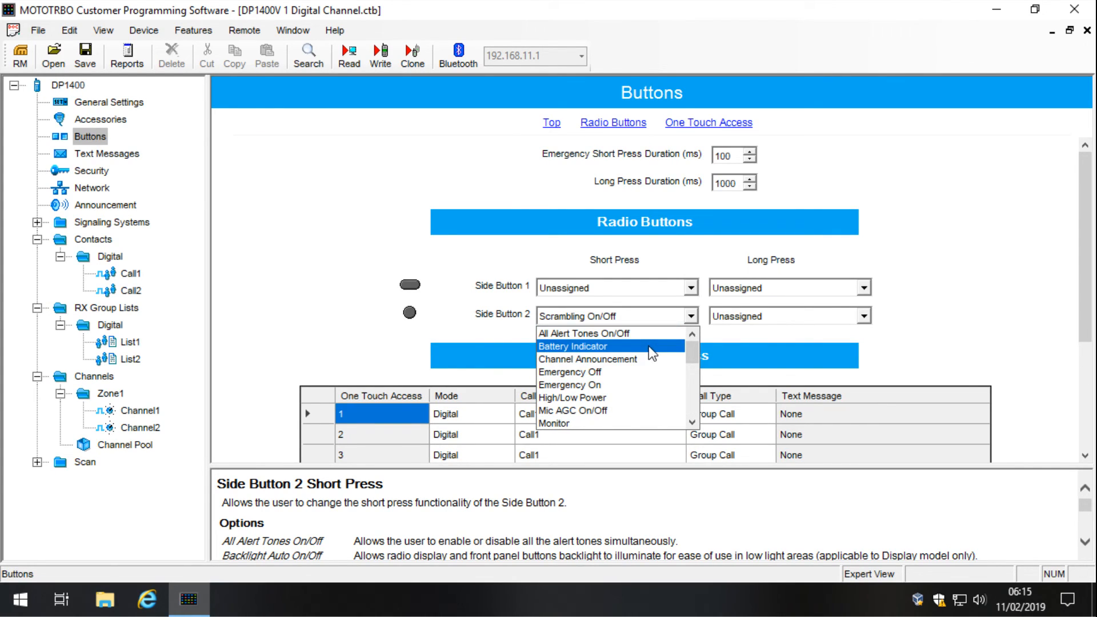
pyautogui.click(623, 362)
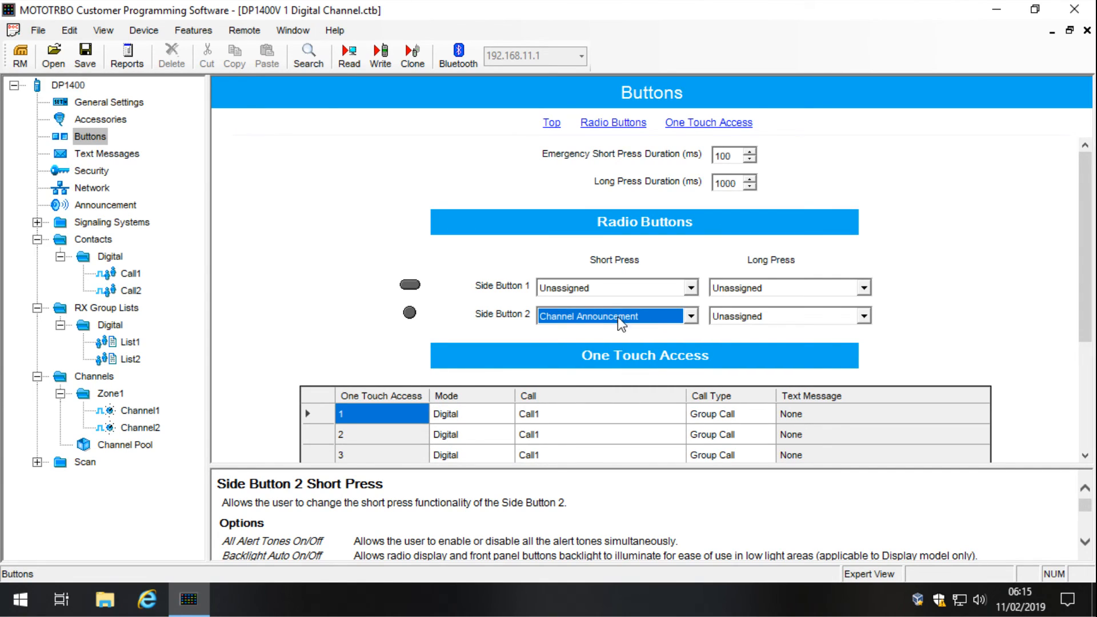
# Step: Check the voice announcement files of the Zone1 channels and return Side Button 2's short press to Unassigned
pyautogui.click(109, 394)
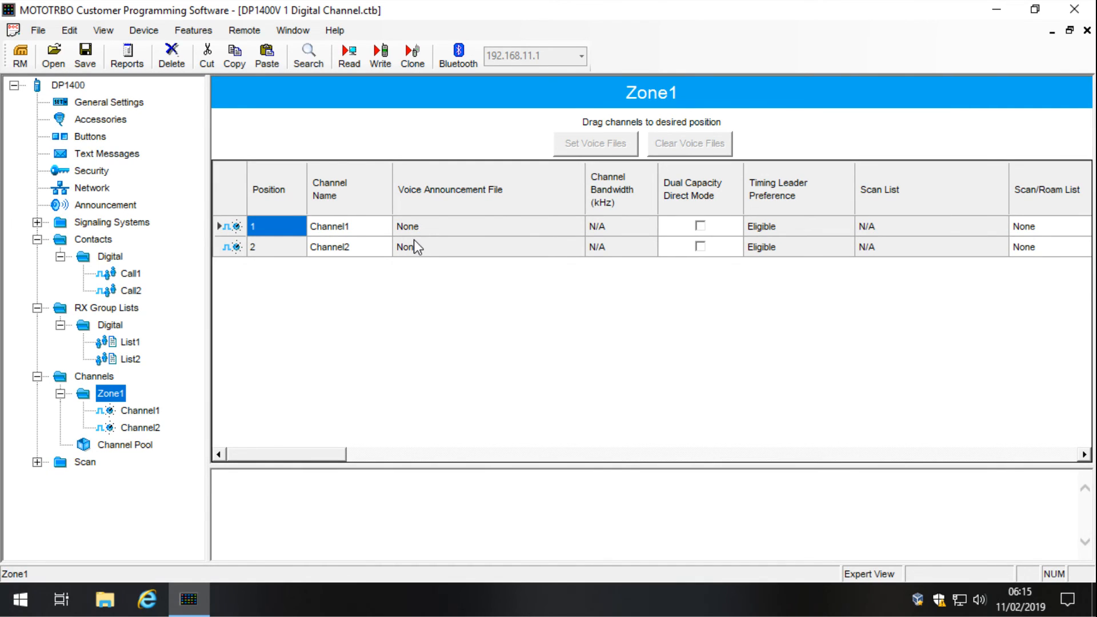
pyautogui.click(100, 137)
pyautogui.click(610, 317)
pyautogui.click(614, 324)
pyautogui.moveTo(1084, 309); pyautogui.dragTo(1084, 238)
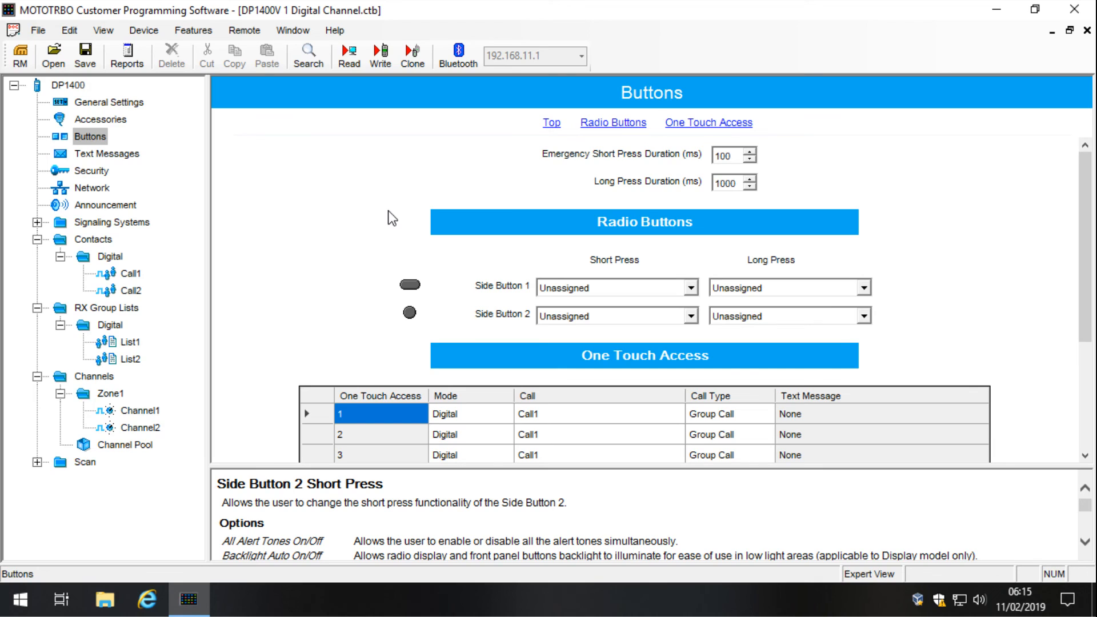
# Step: Save a copy of the codeplug in the Documents folder as "DP1400V 2 Digital Channels"
pyautogui.click(48, 31)
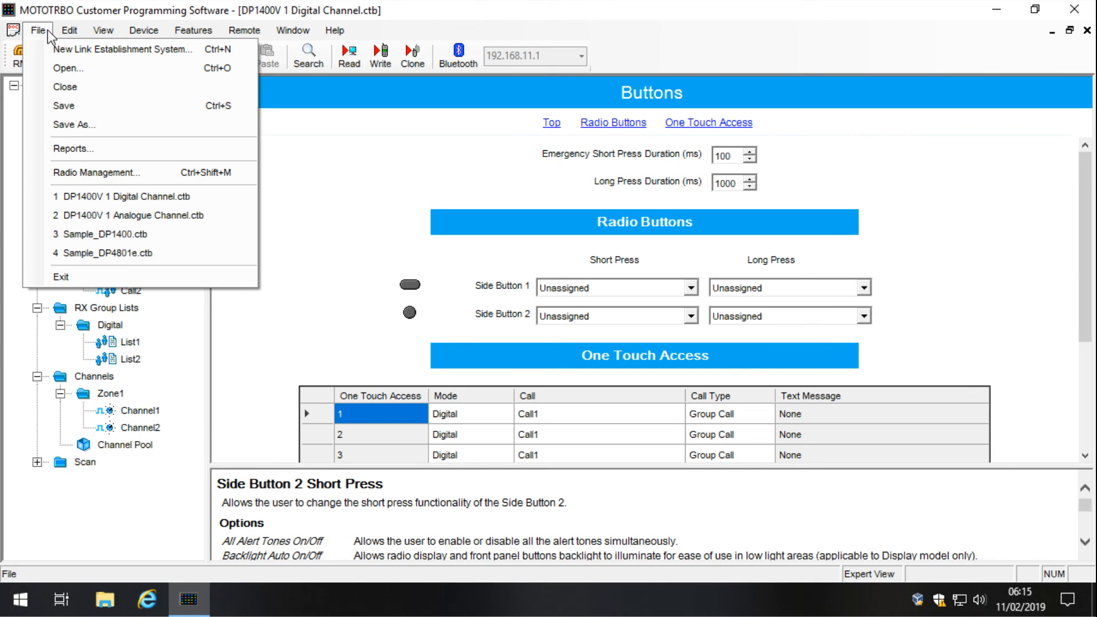
pyautogui.click(80, 120)
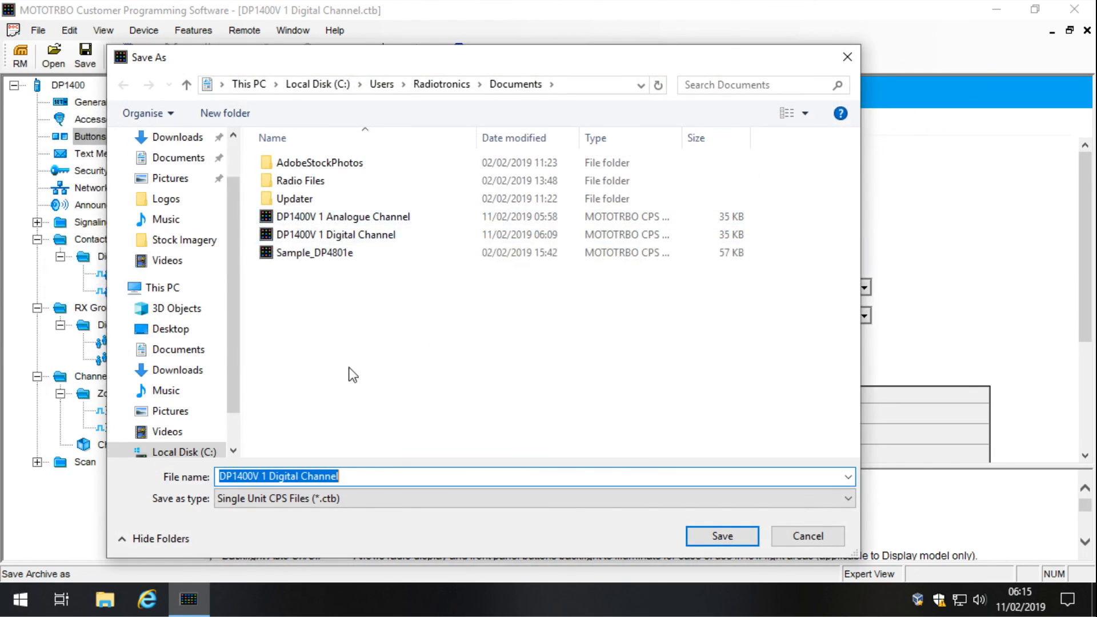
pyautogui.click(343, 235)
pyautogui.click(265, 476)
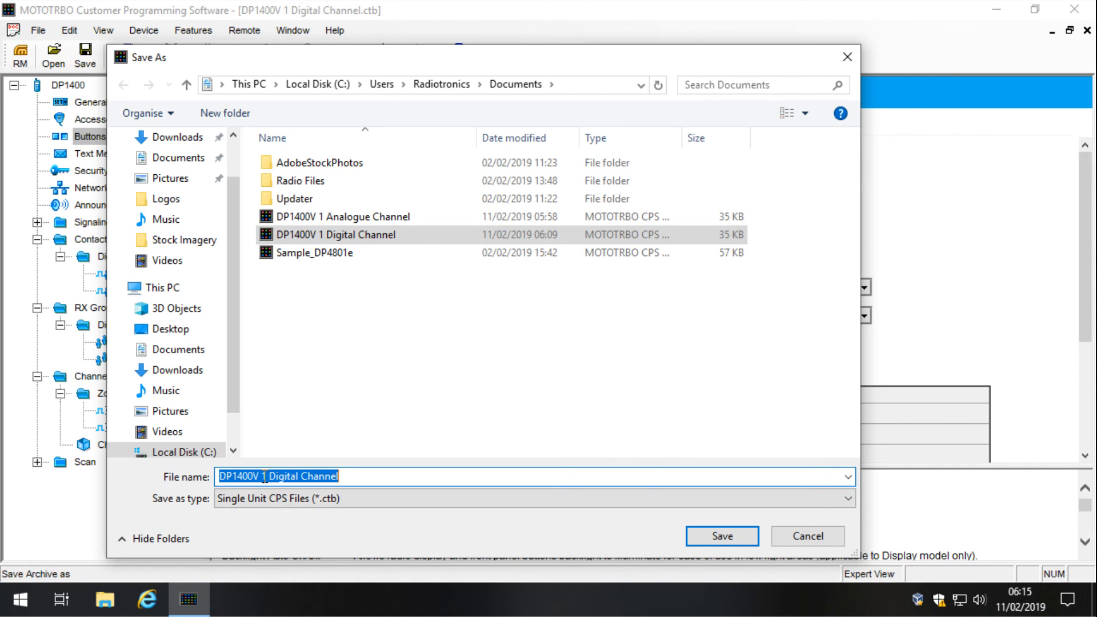
pyautogui.doubleClick(265, 476)
pyautogui.write('2')
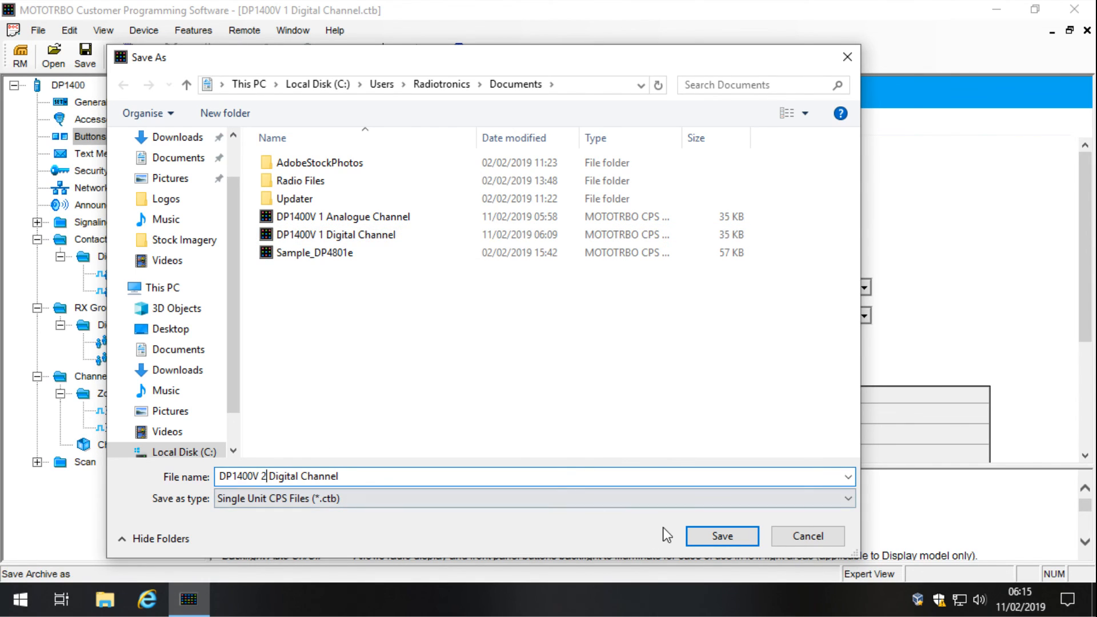
pyautogui.click(406, 476)
pyautogui.write('s')
pyautogui.click(704, 537)
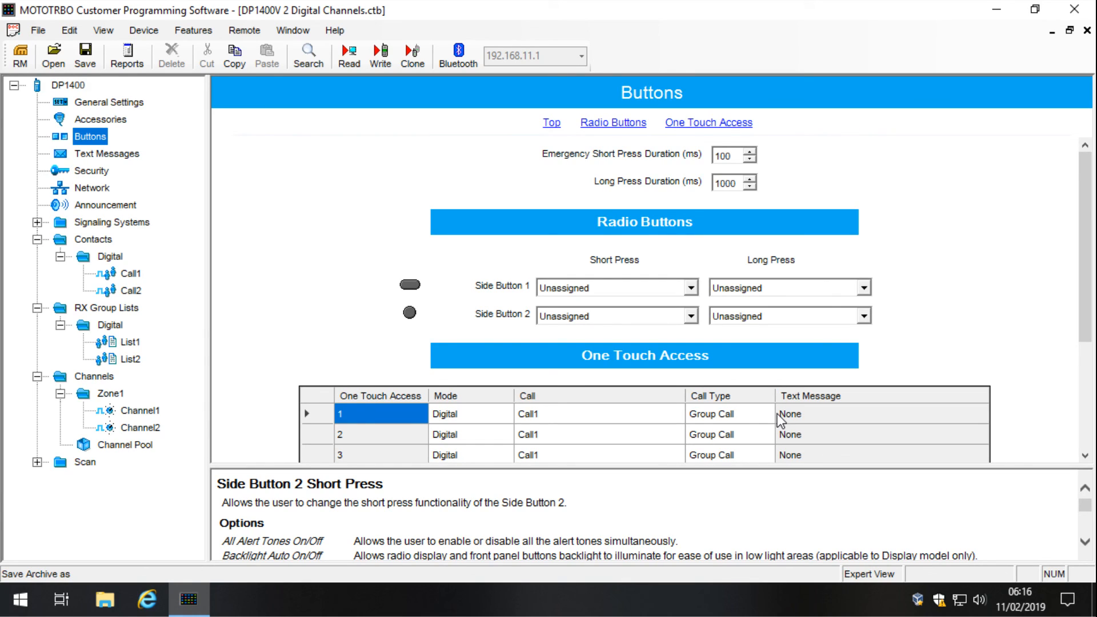
pyautogui.click(81, 56)
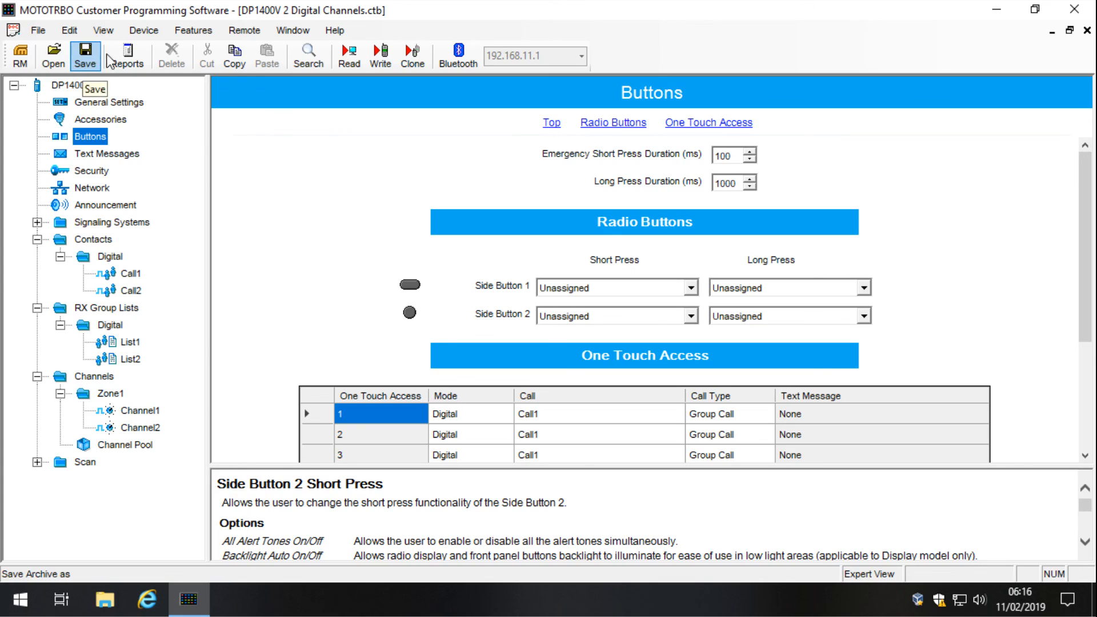